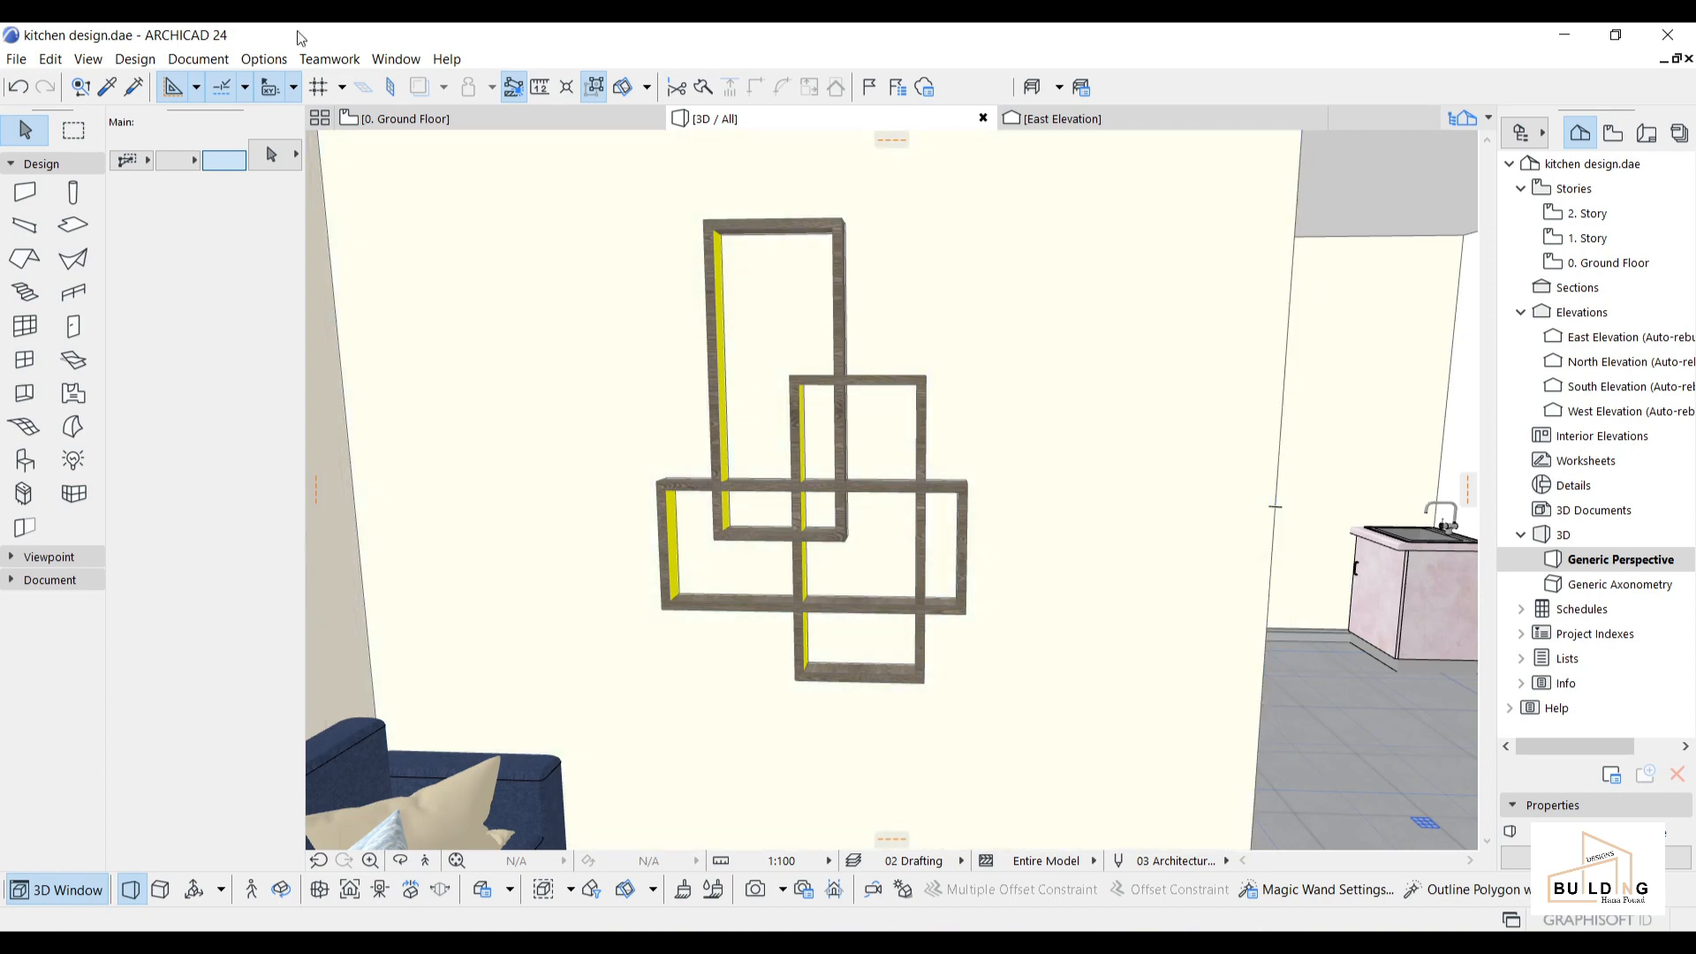
Create a new surface named light-2 as a duplicate of light-1.
{"action": "left_click", "coordinate": [287, 64]}
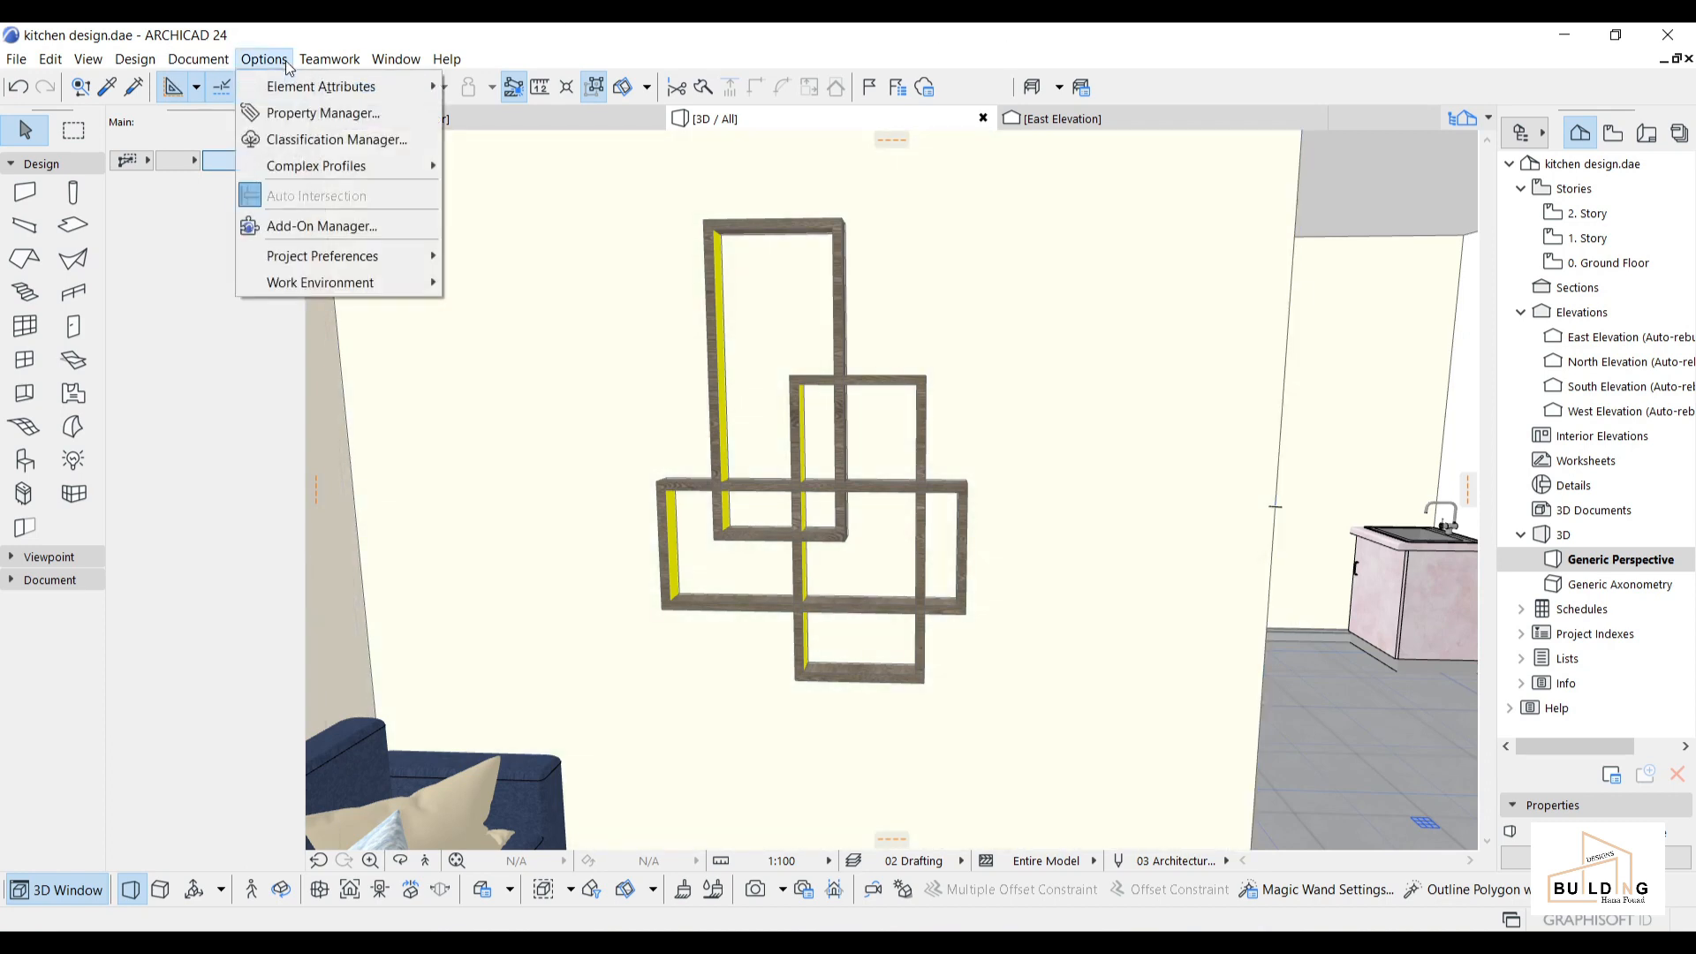
{"action": "mouse_move", "coordinate": [292, 87]}
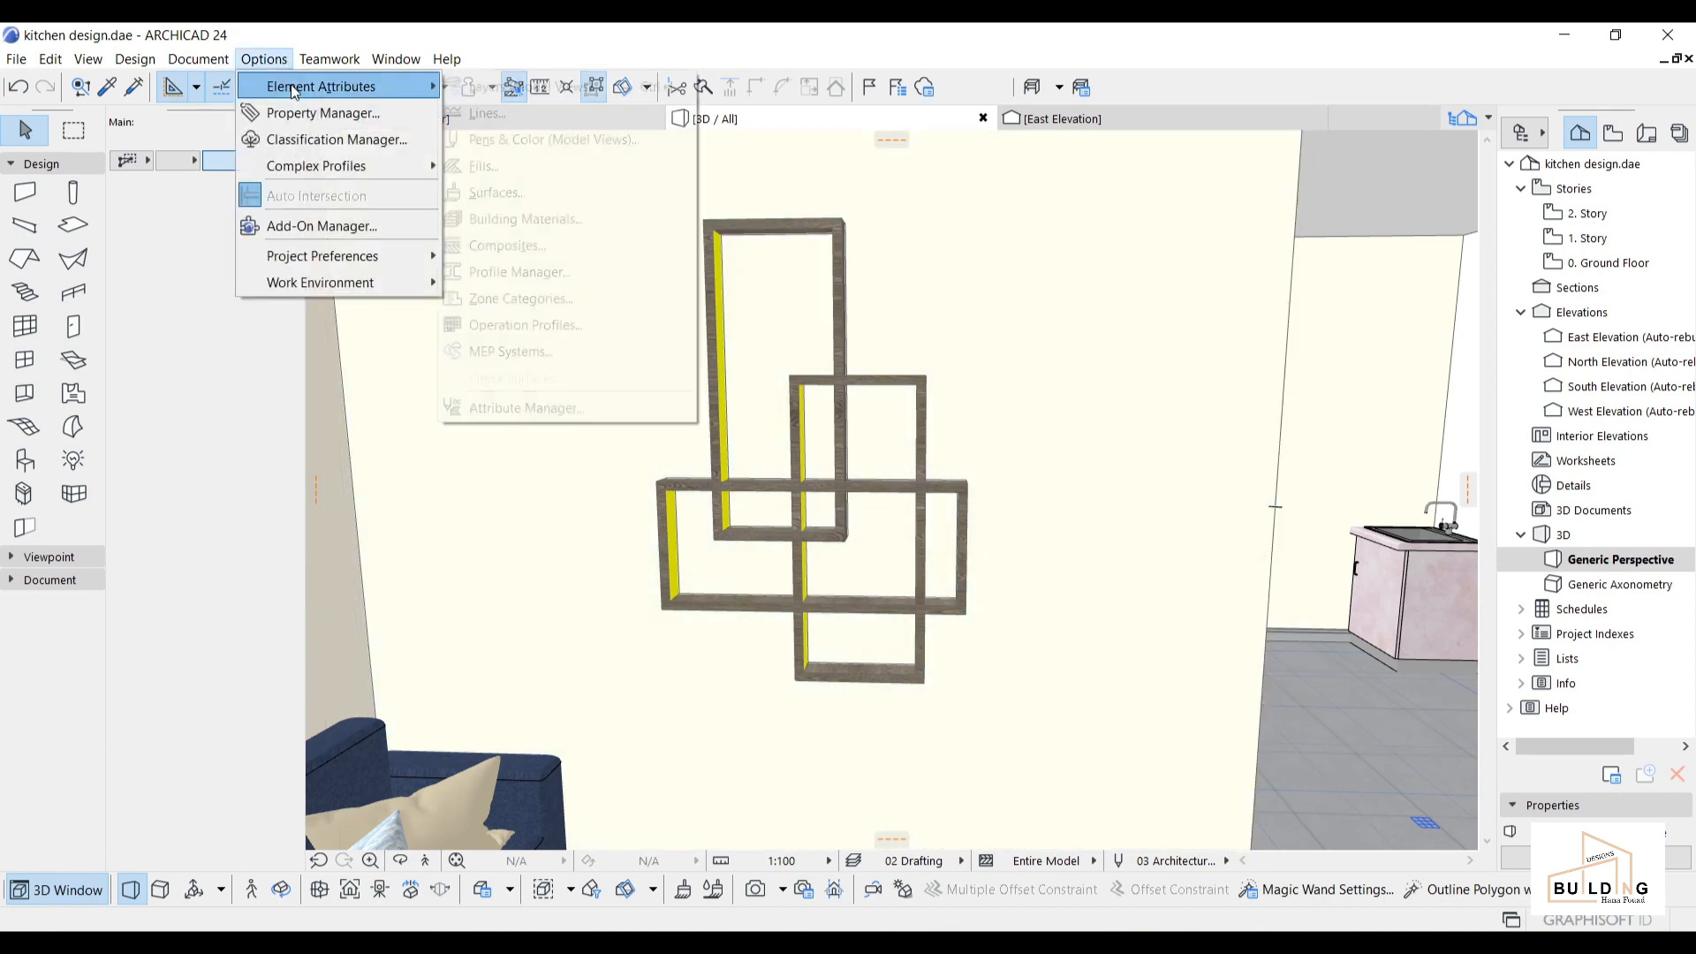
{"action": "left_click", "coordinate": [518, 191]}
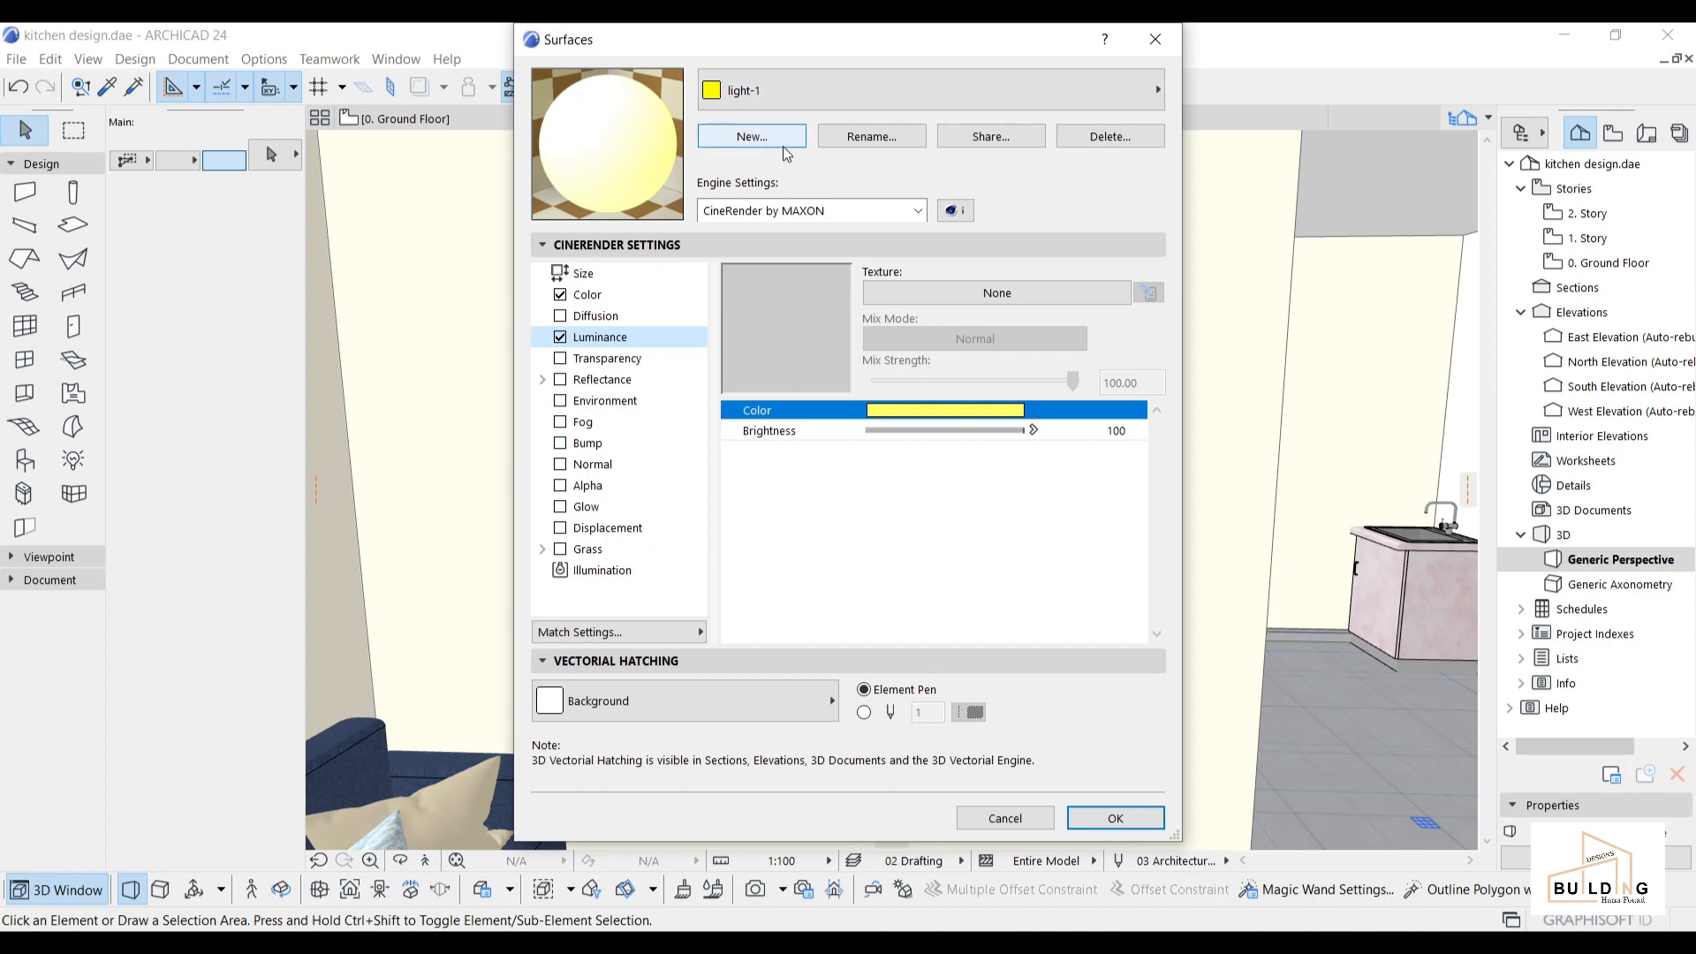
{"action": "left_click", "coordinate": [756, 140]}
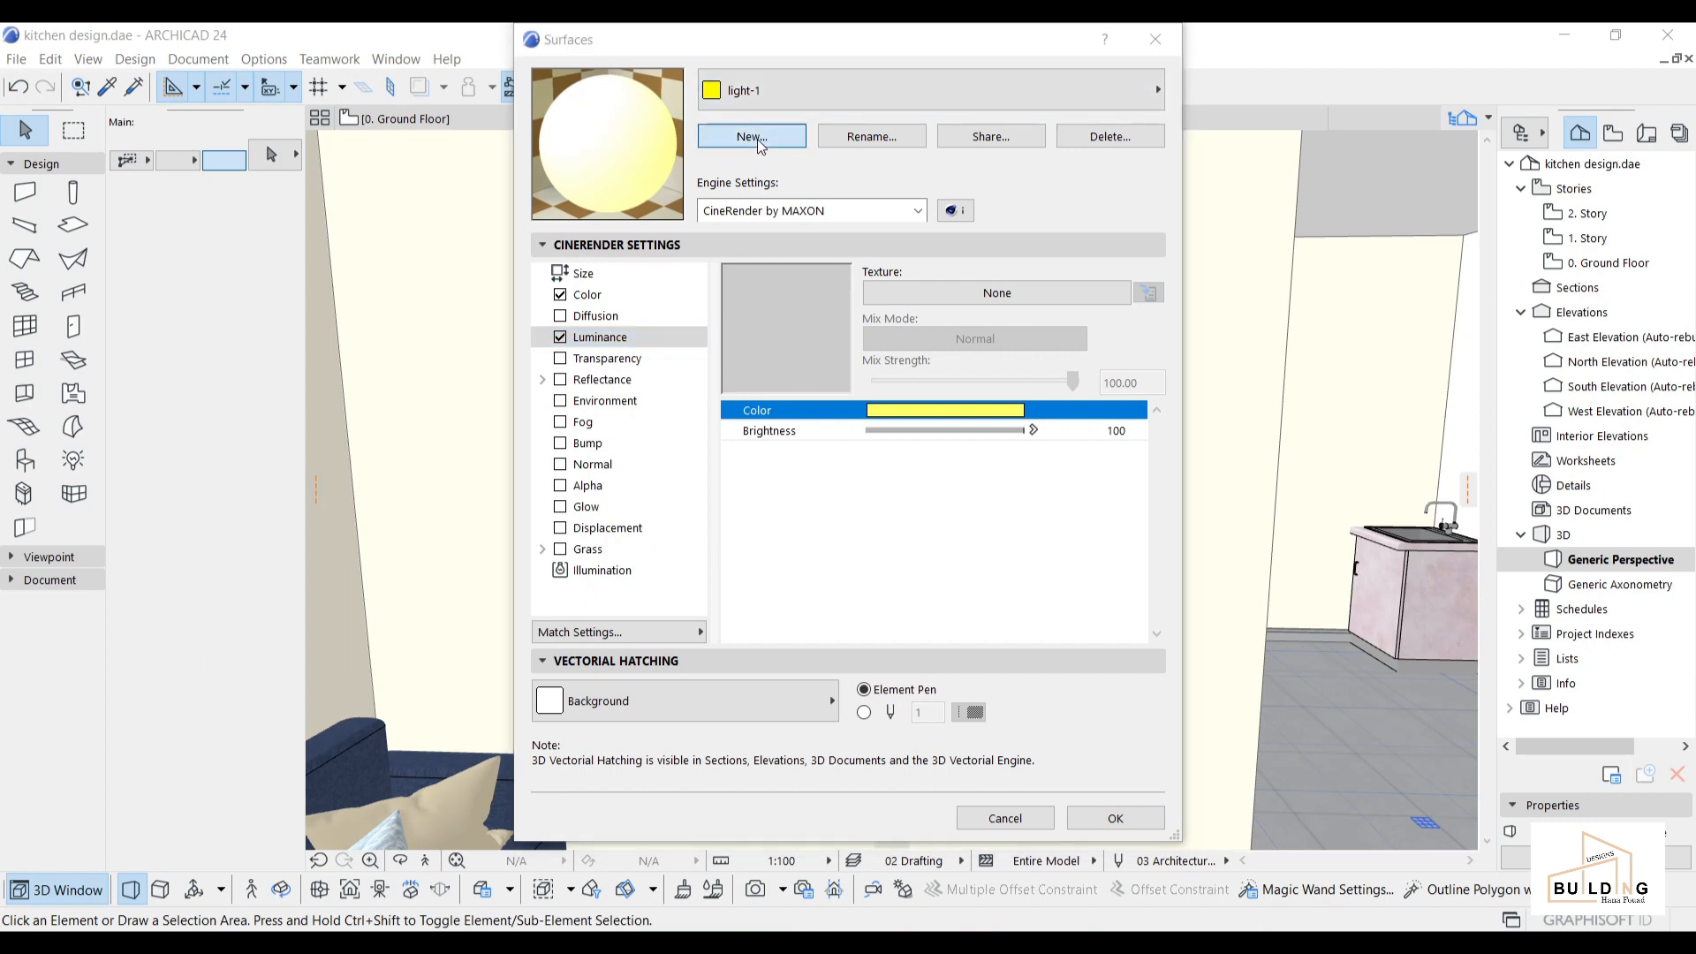
{"action": "left_click", "coordinate": [819, 258]}
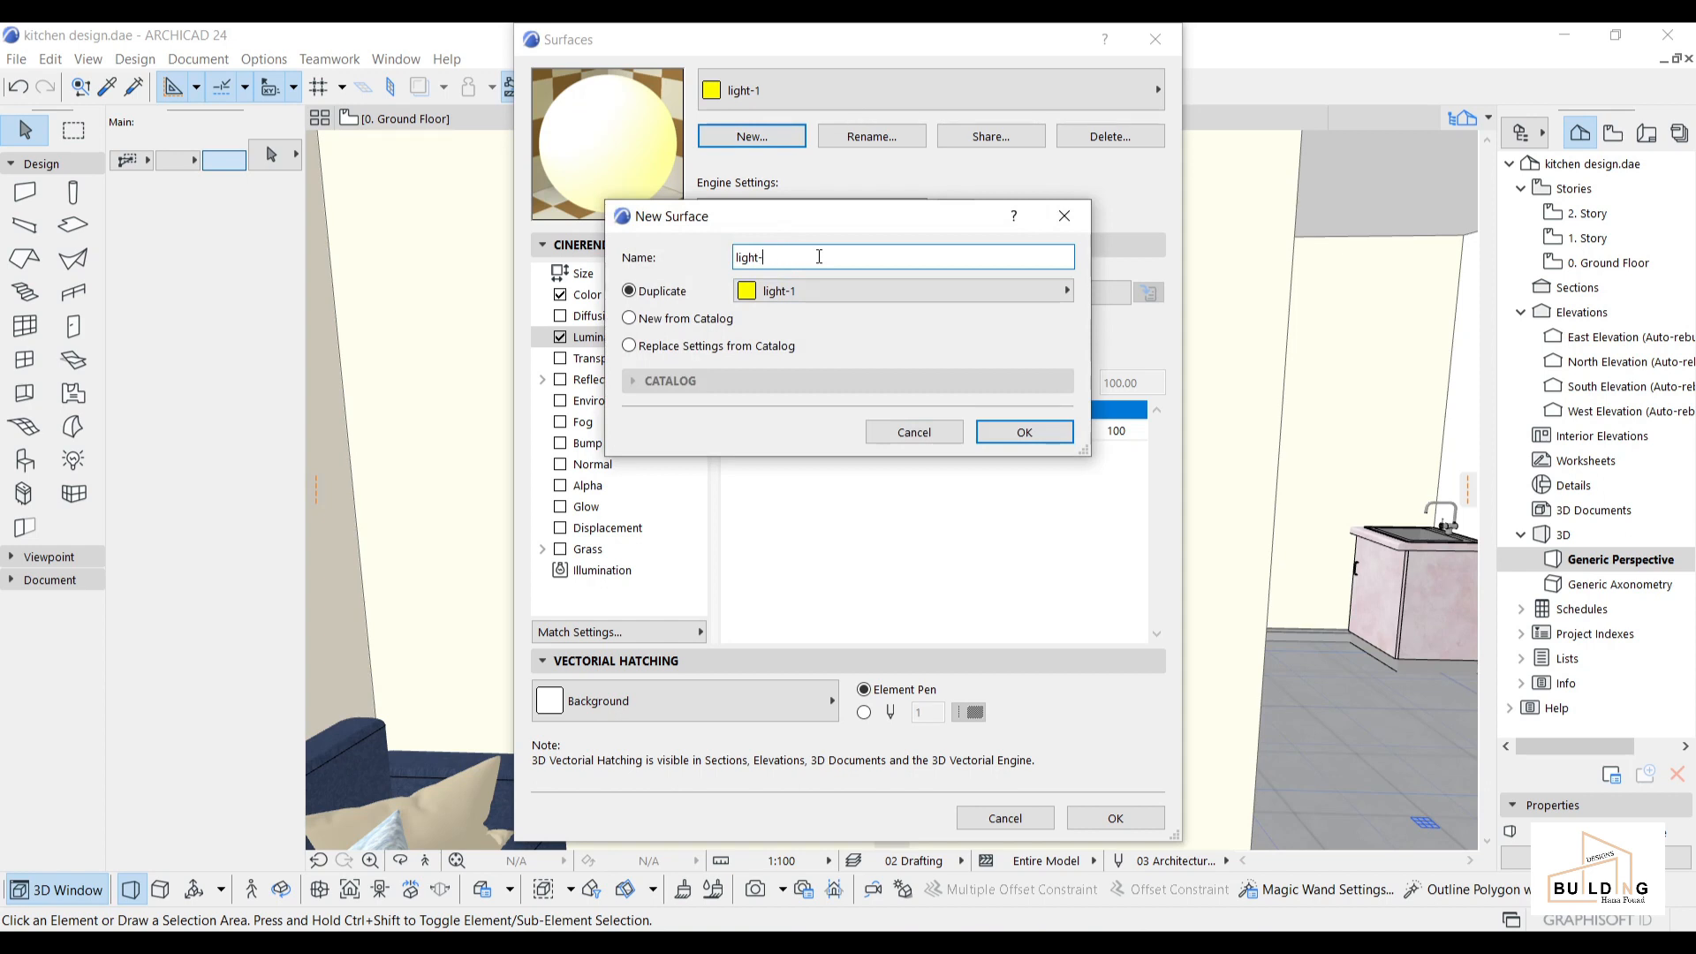
{"action": "left_click", "coordinate": [1024, 433]}
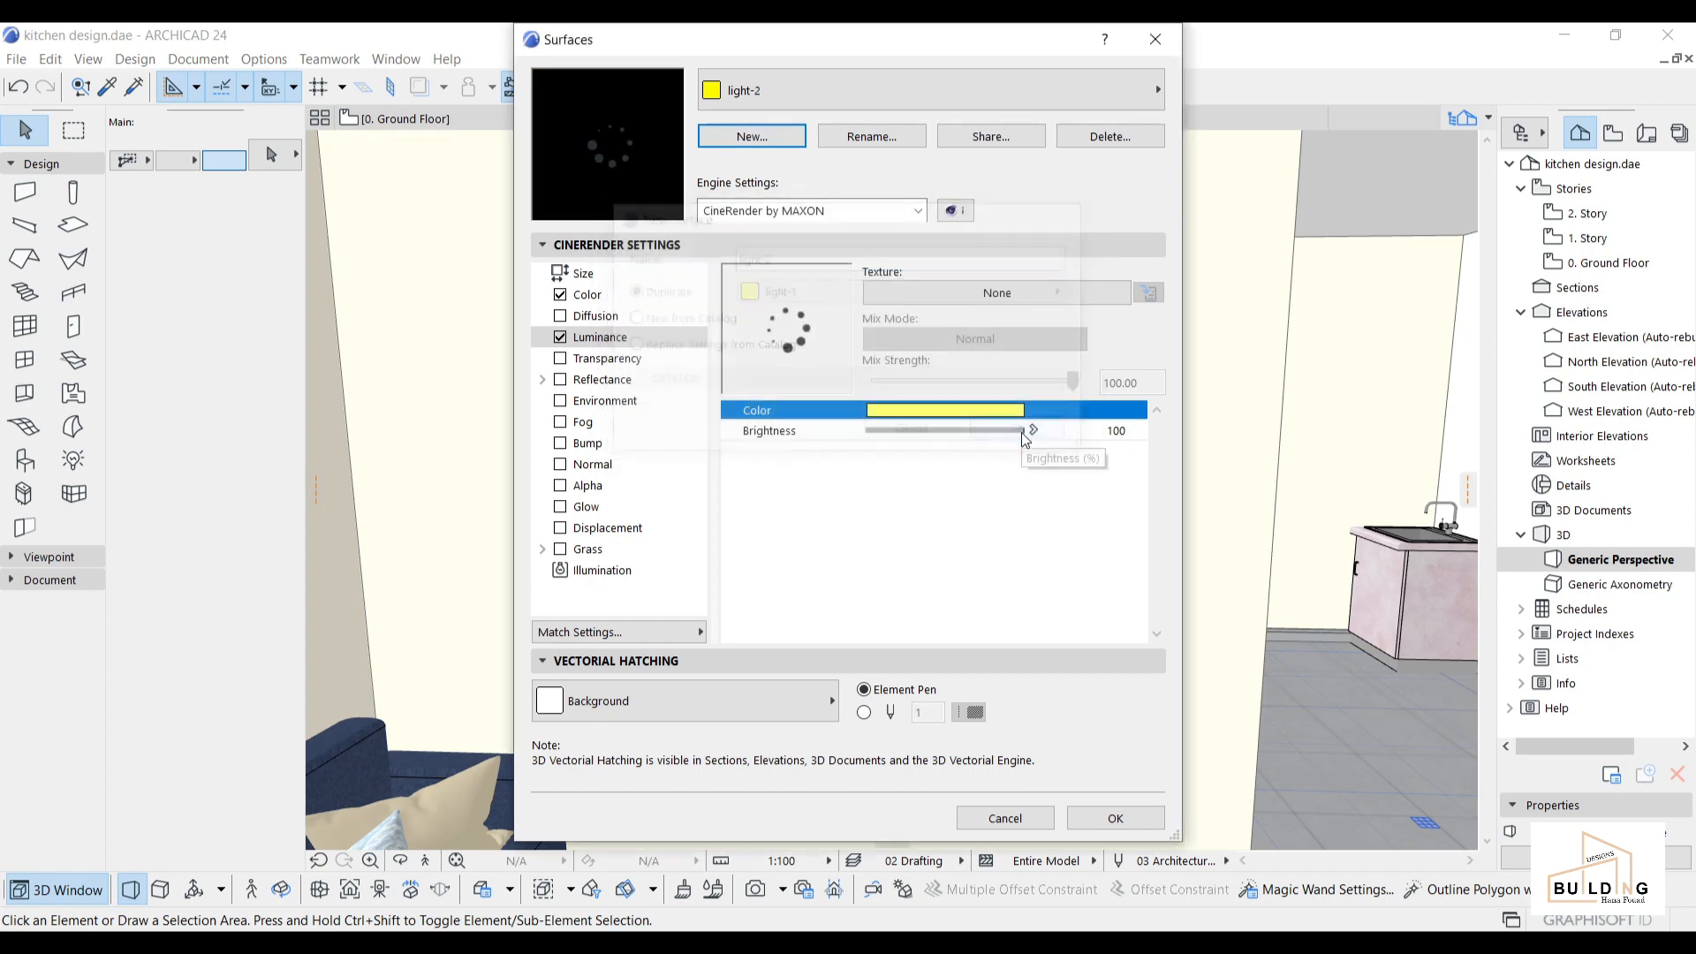
Set light-2's Basic Engine surface color to pale yellow, RGB 255, 255, 172, and store it as a custom colour.
{"action": "left_click", "coordinate": [803, 210]}
{"action": "left_click", "coordinate": [783, 232]}
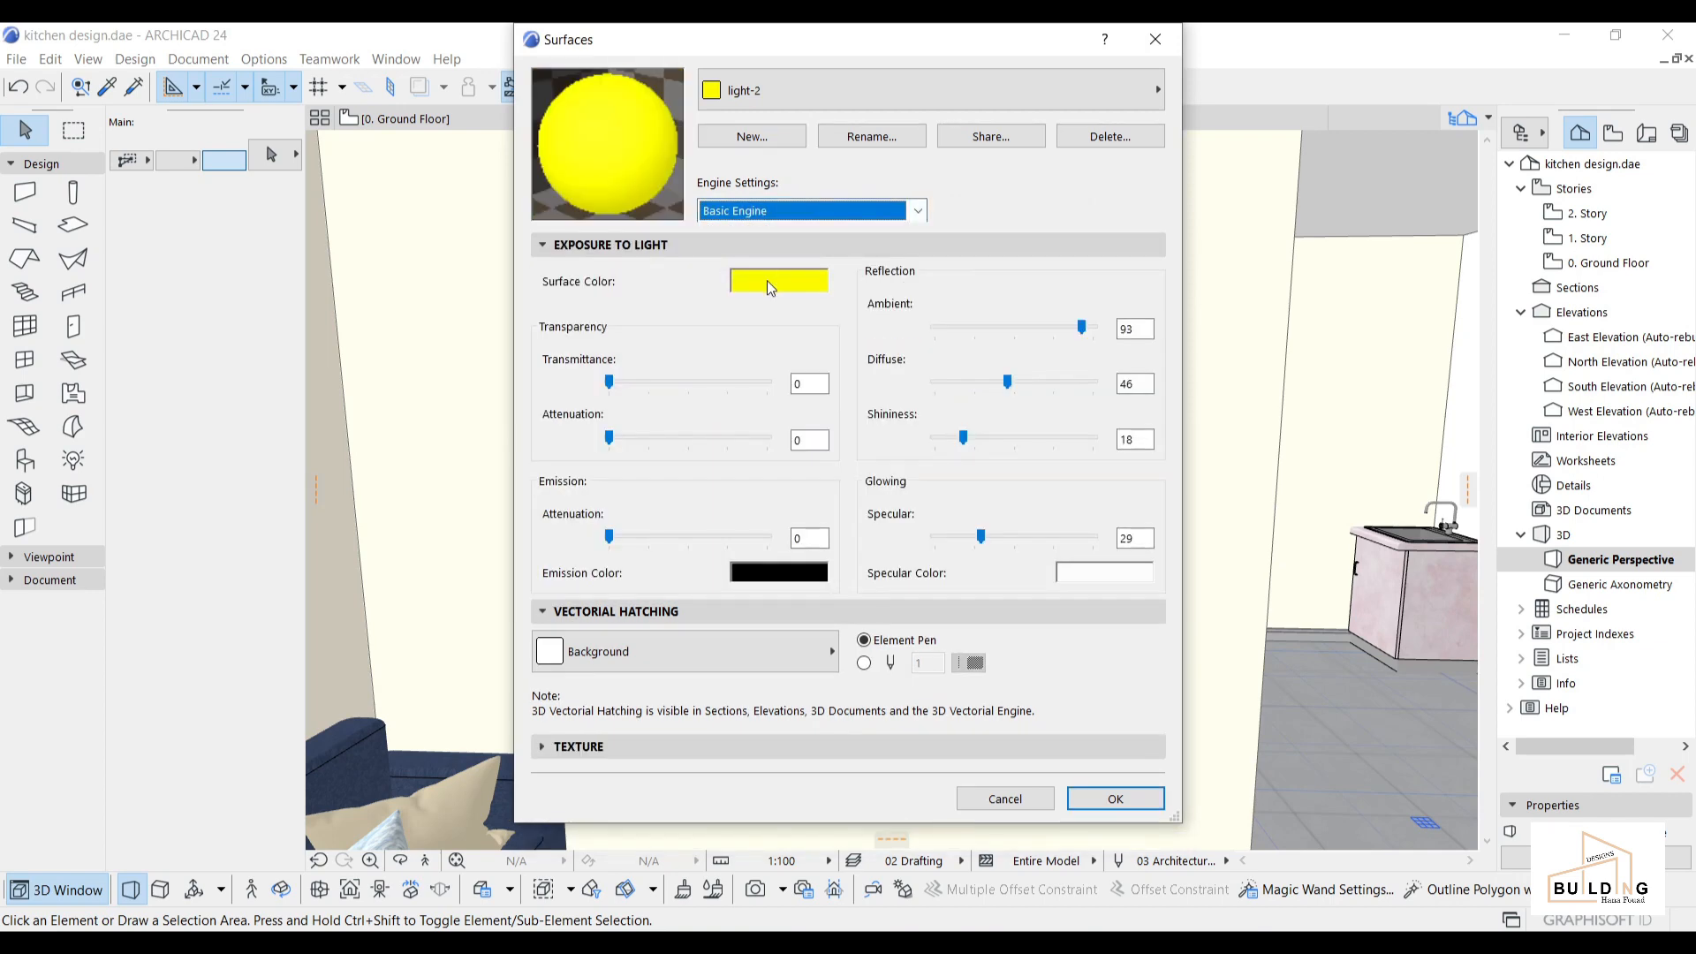
{"action": "left_click", "coordinate": [767, 280]}
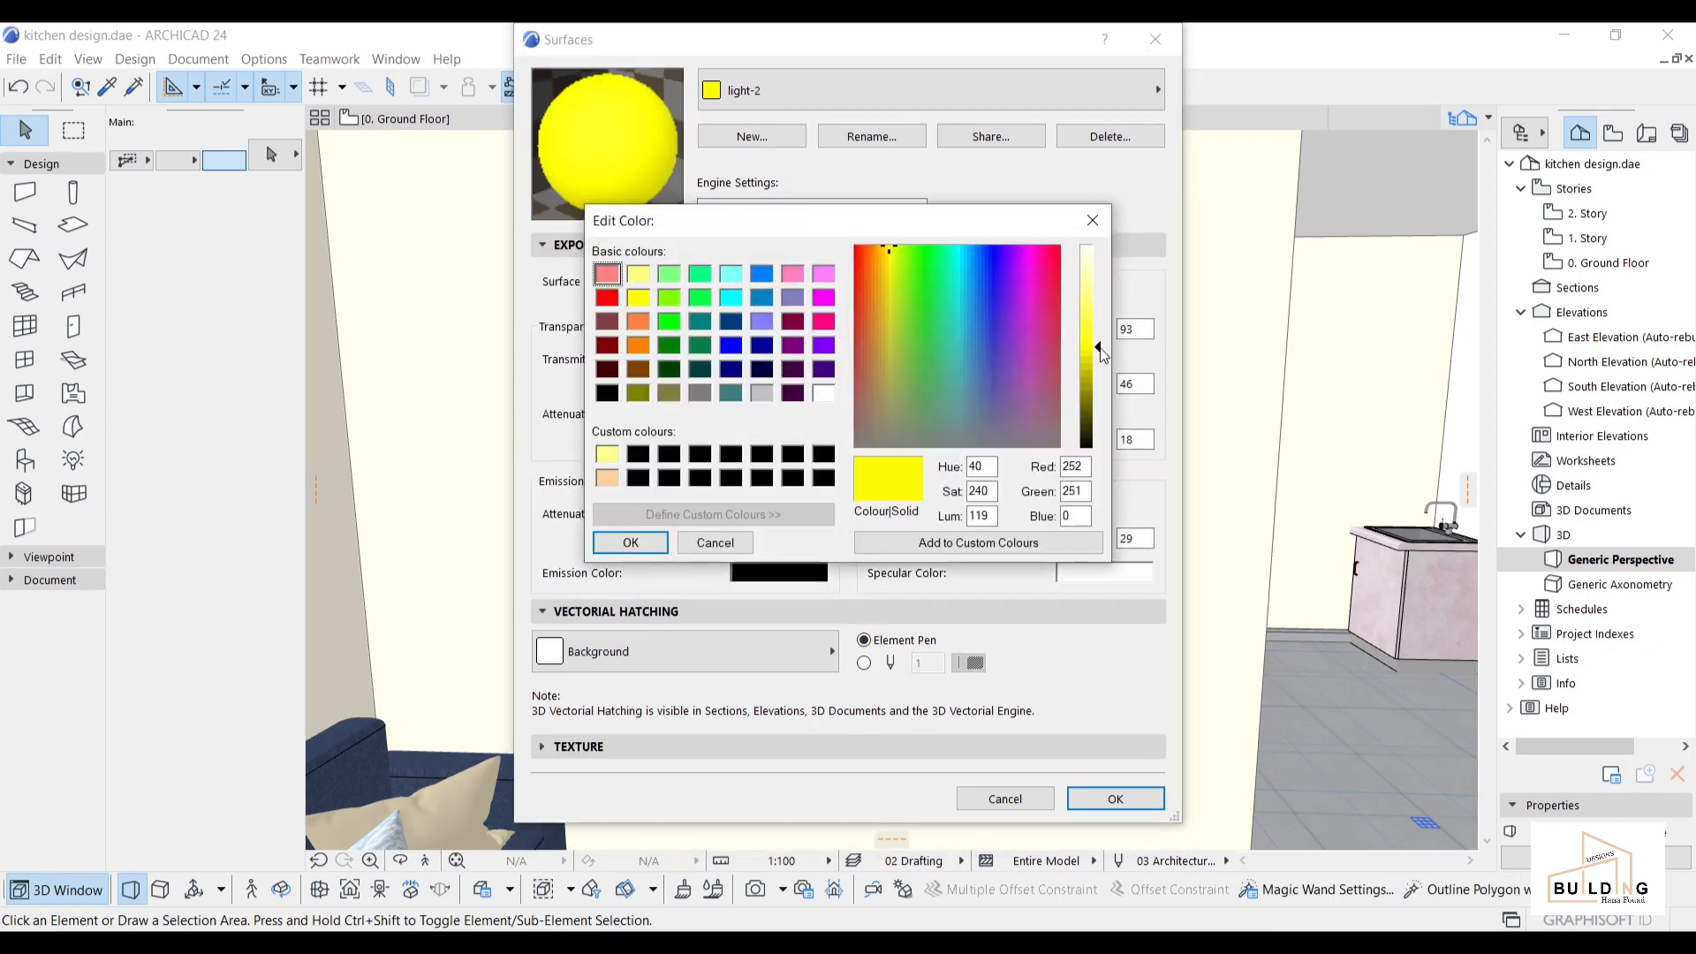
{"action": "left_click_drag", "start_coordinate": [1100, 348], "coordinate": [1101, 312]}
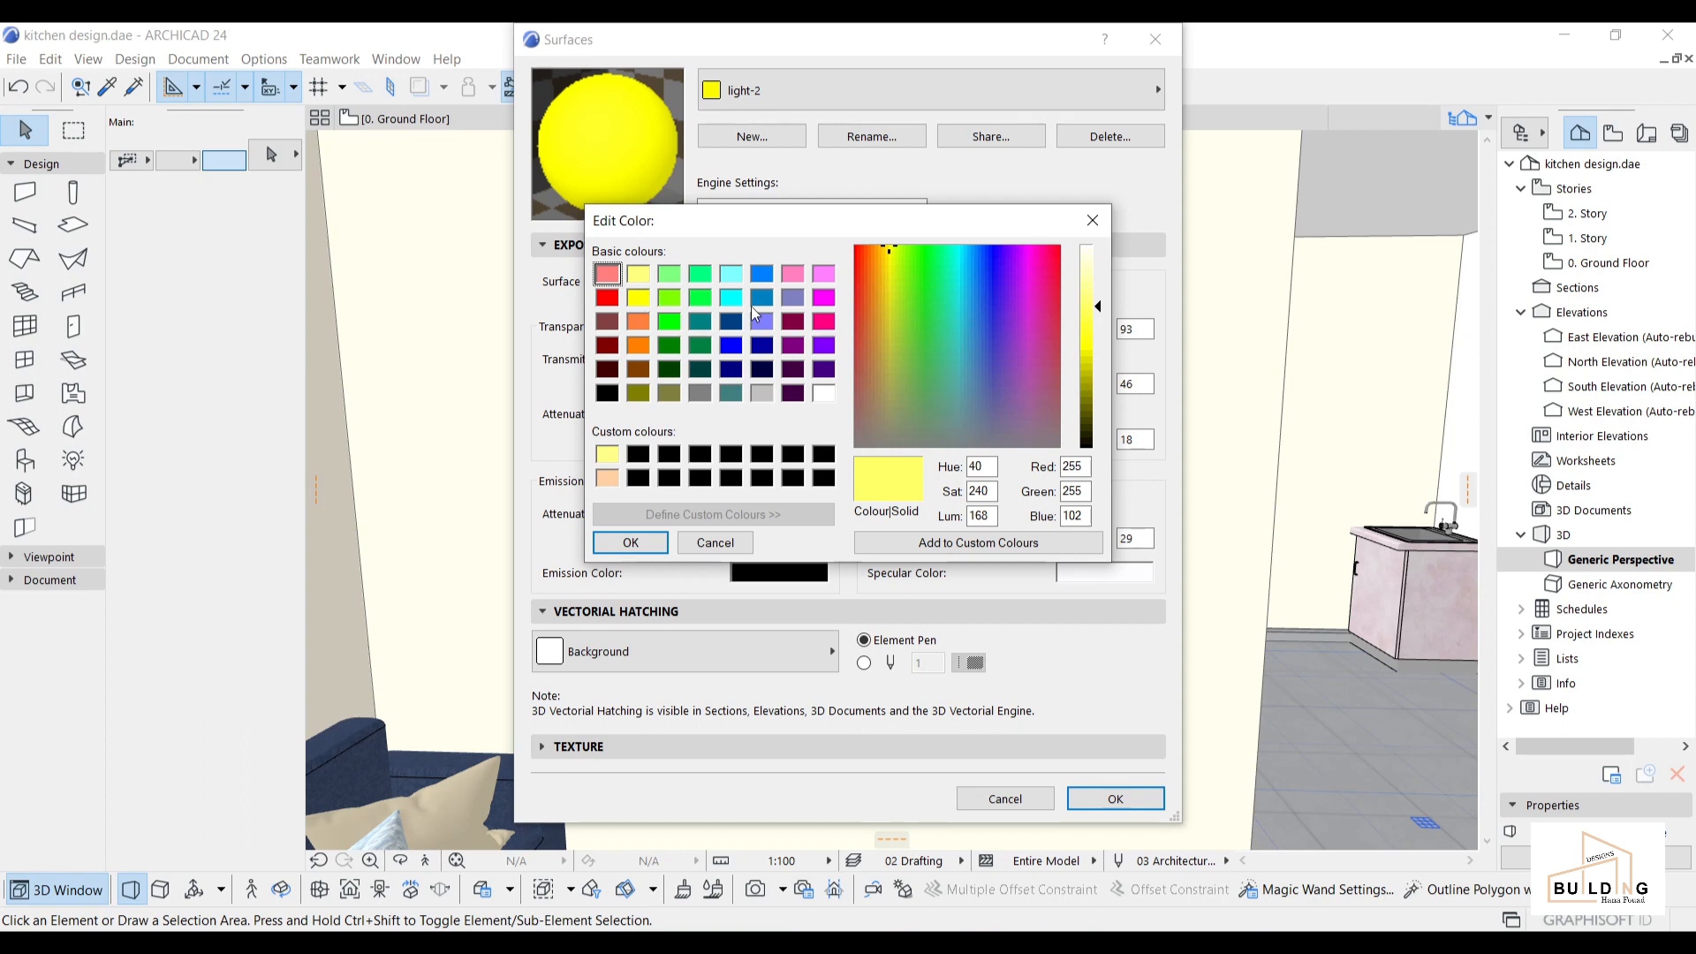
{"action": "left_click_drag", "start_coordinate": [1102, 309], "coordinate": [1102, 281]}
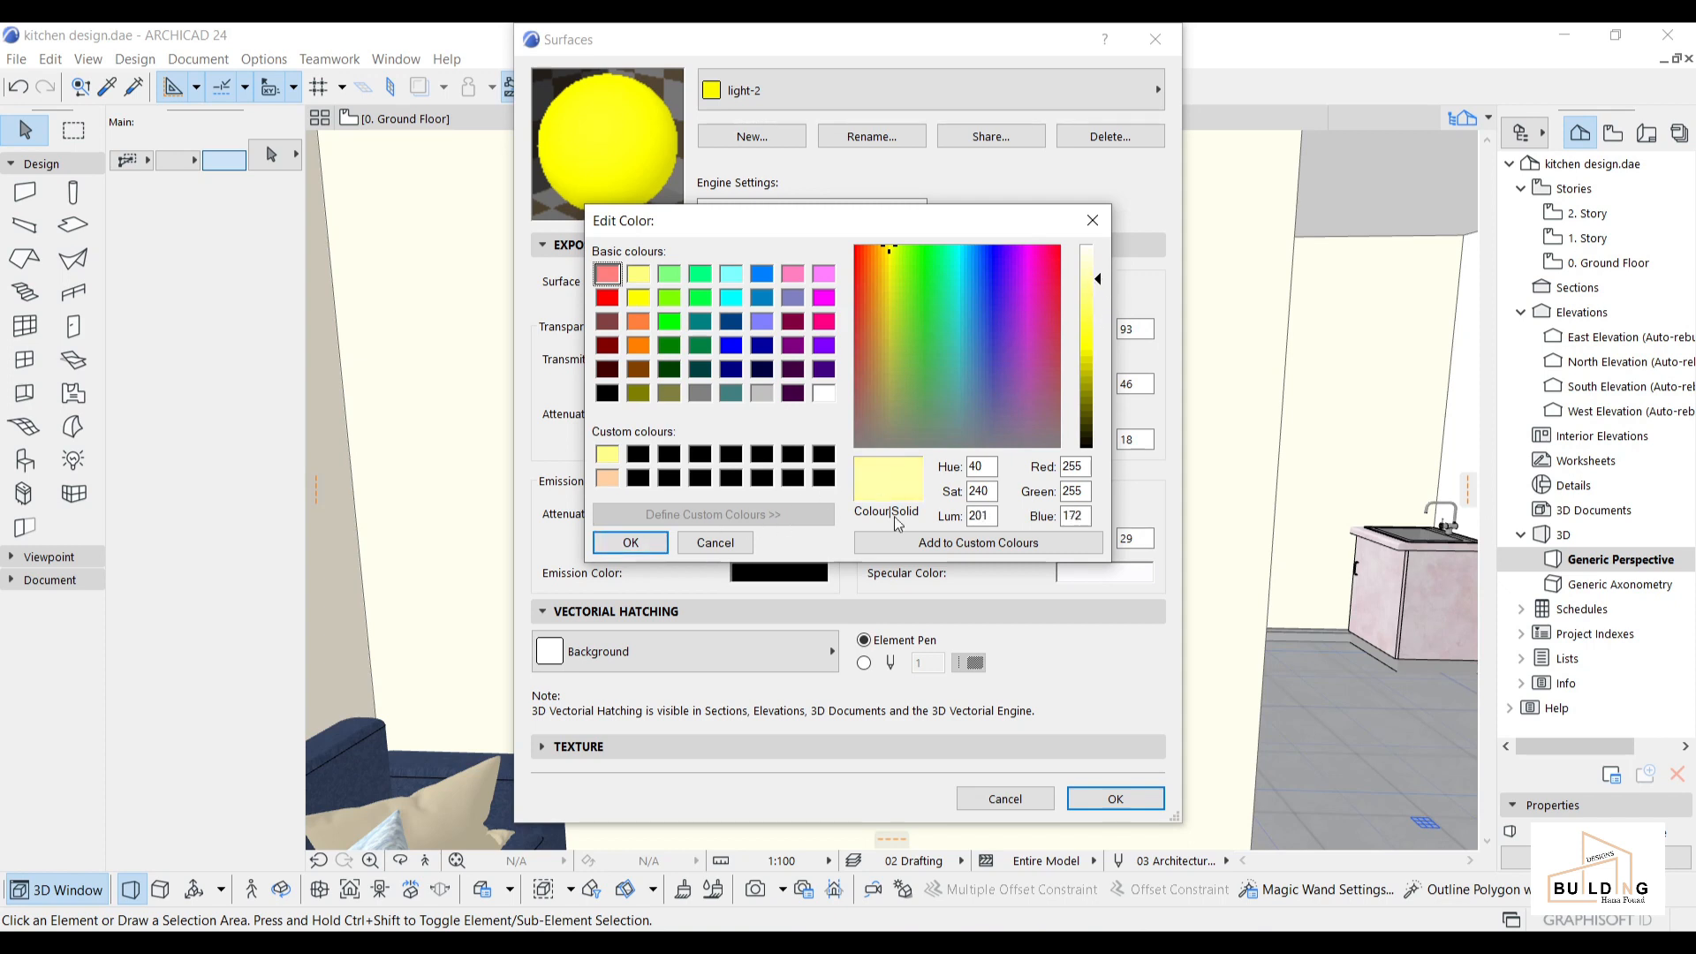
{"action": "left_click", "coordinate": [926, 543]}
{"action": "left_click", "coordinate": [608, 455]}
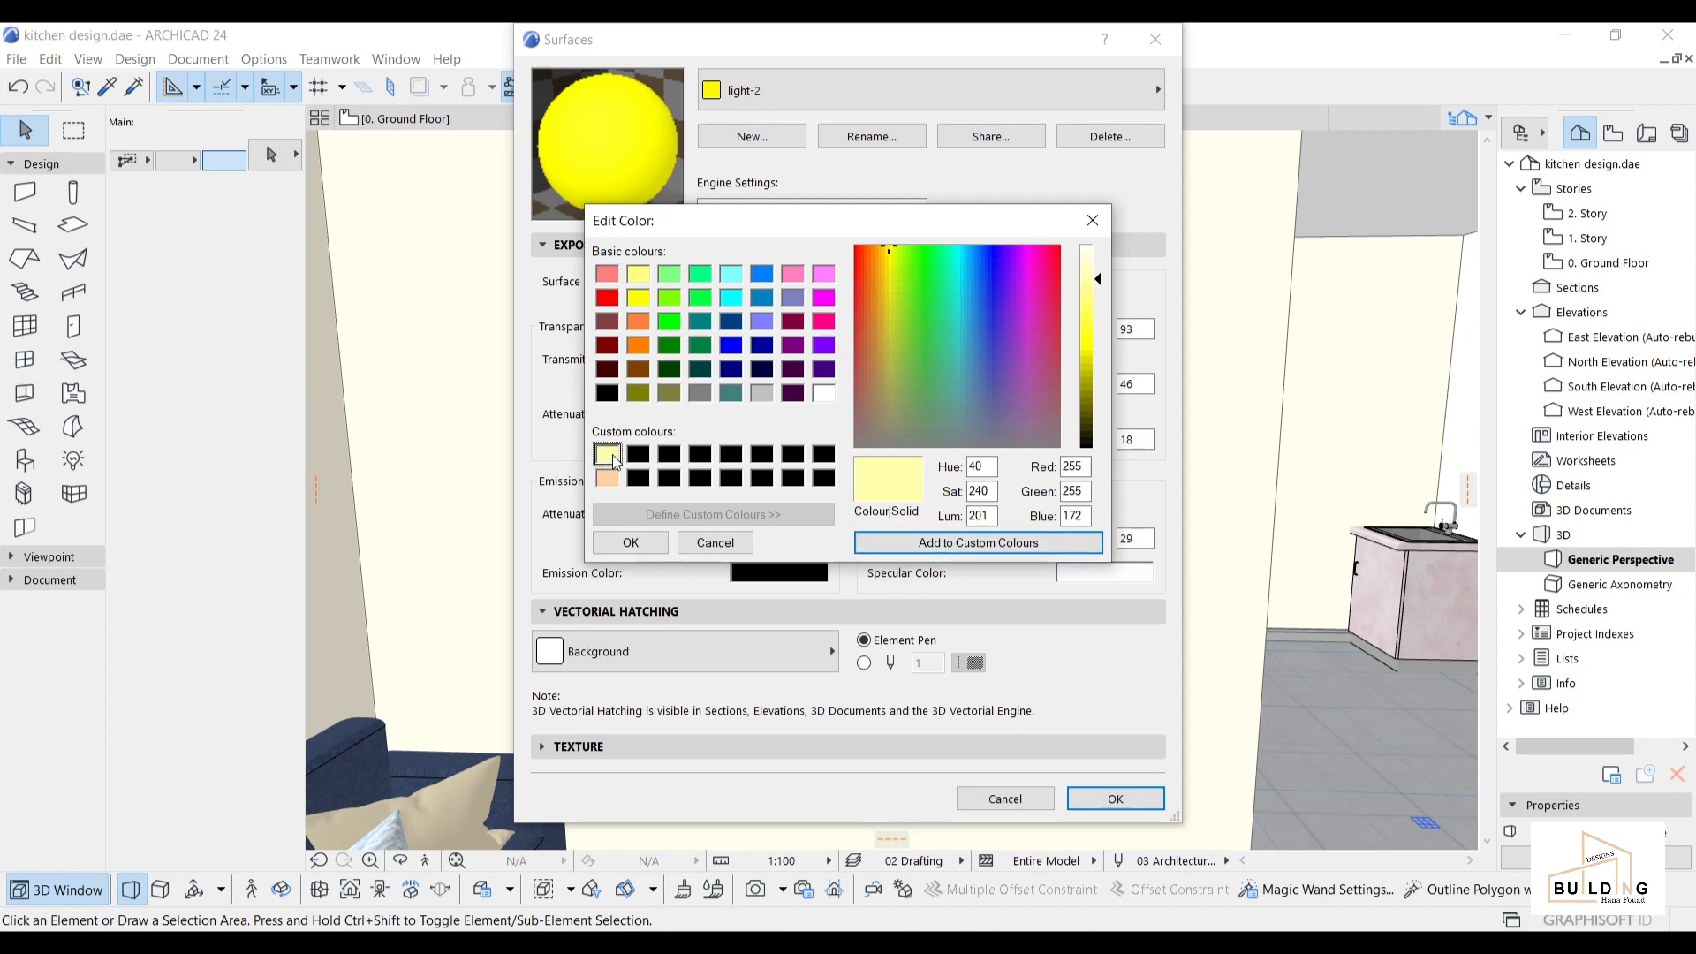
{"action": "left_click", "coordinate": [630, 541]}
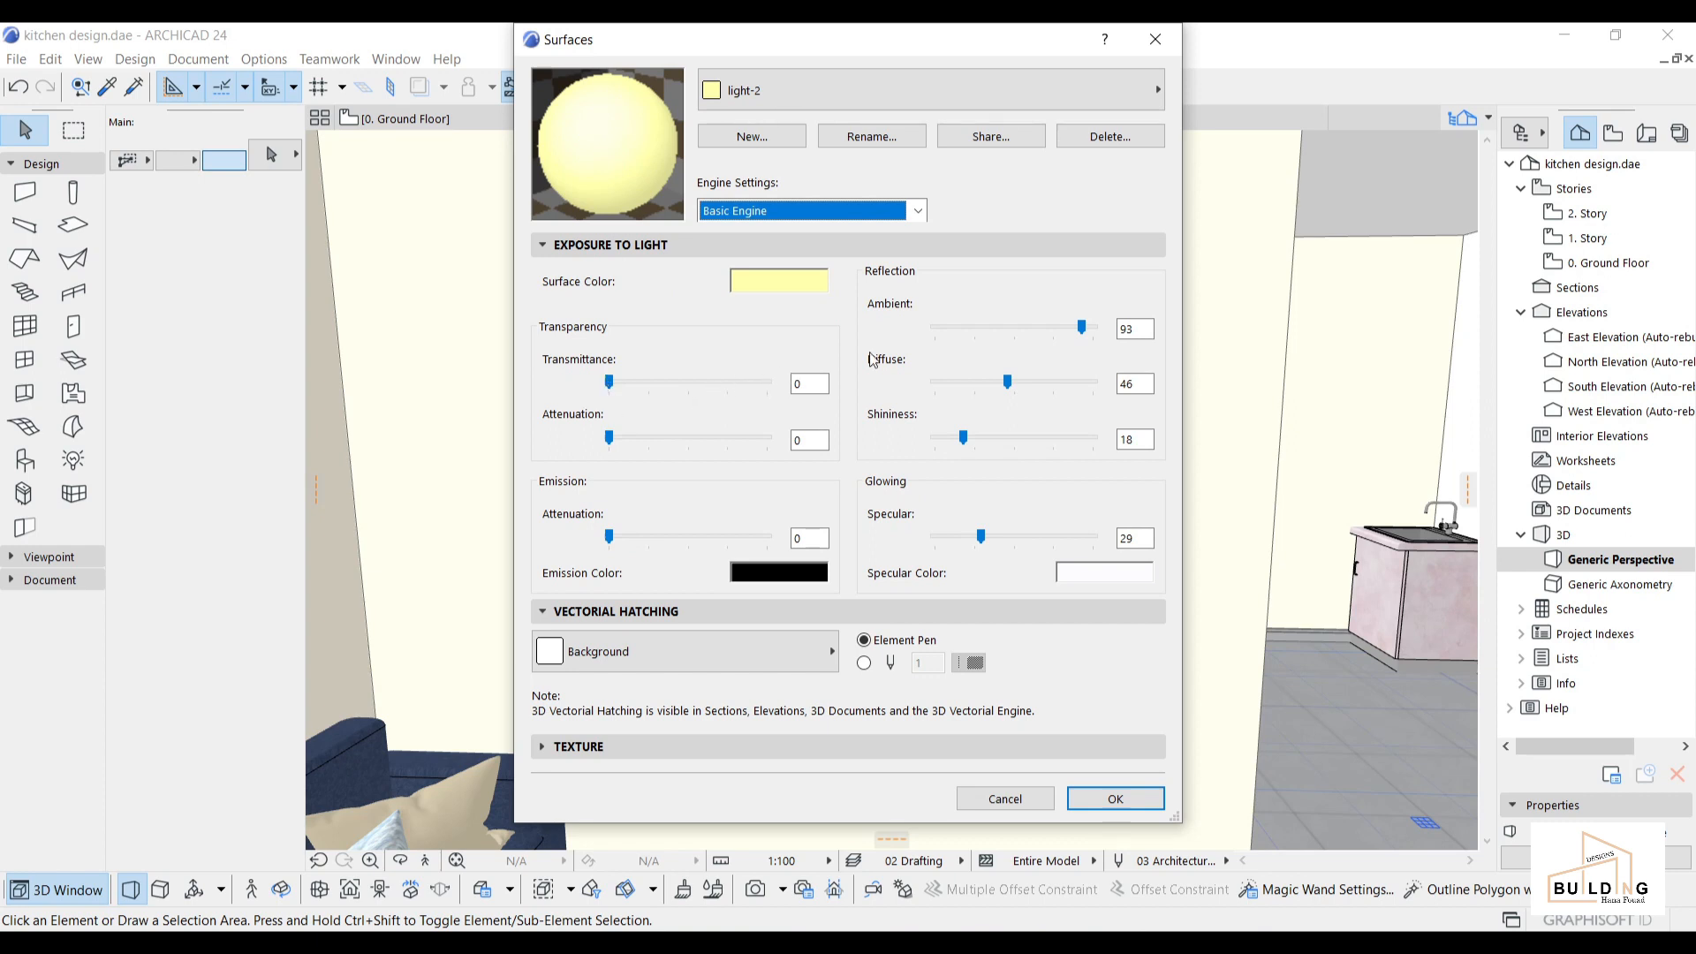
Set light-2's diffuse reflection to 58 and ambient to 87, and update its CineRender settings from the Basic ones.
{"action": "mouse_move", "coordinate": [1008, 382]}
{"action": "left_mouse_down"}
{"action": "mouse_move", "coordinate": [957, 381]}
{"action": "mouse_move", "coordinate": [1027, 384]}
{"action": "left_mouse_up"}
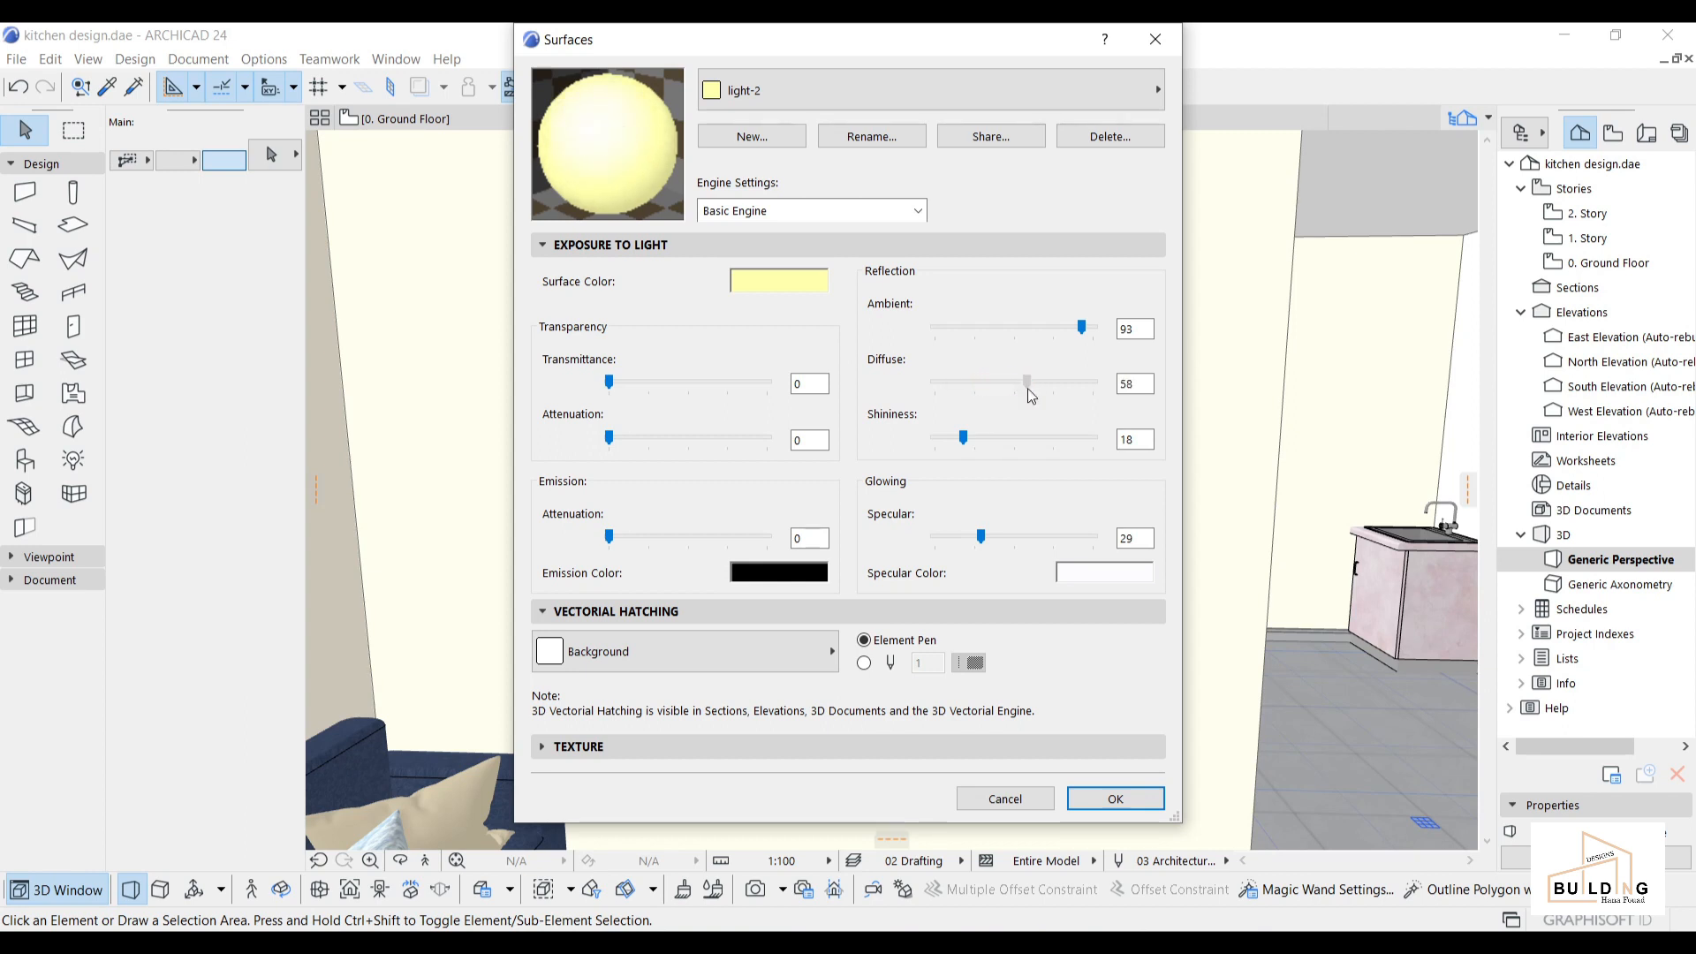
{"action": "mouse_move", "coordinate": [1083, 328]}
{"action": "left_mouse_down"}
{"action": "mouse_move", "coordinate": [1052, 327]}
{"action": "mouse_move", "coordinate": [1069, 327]}
{"action": "left_mouse_up"}
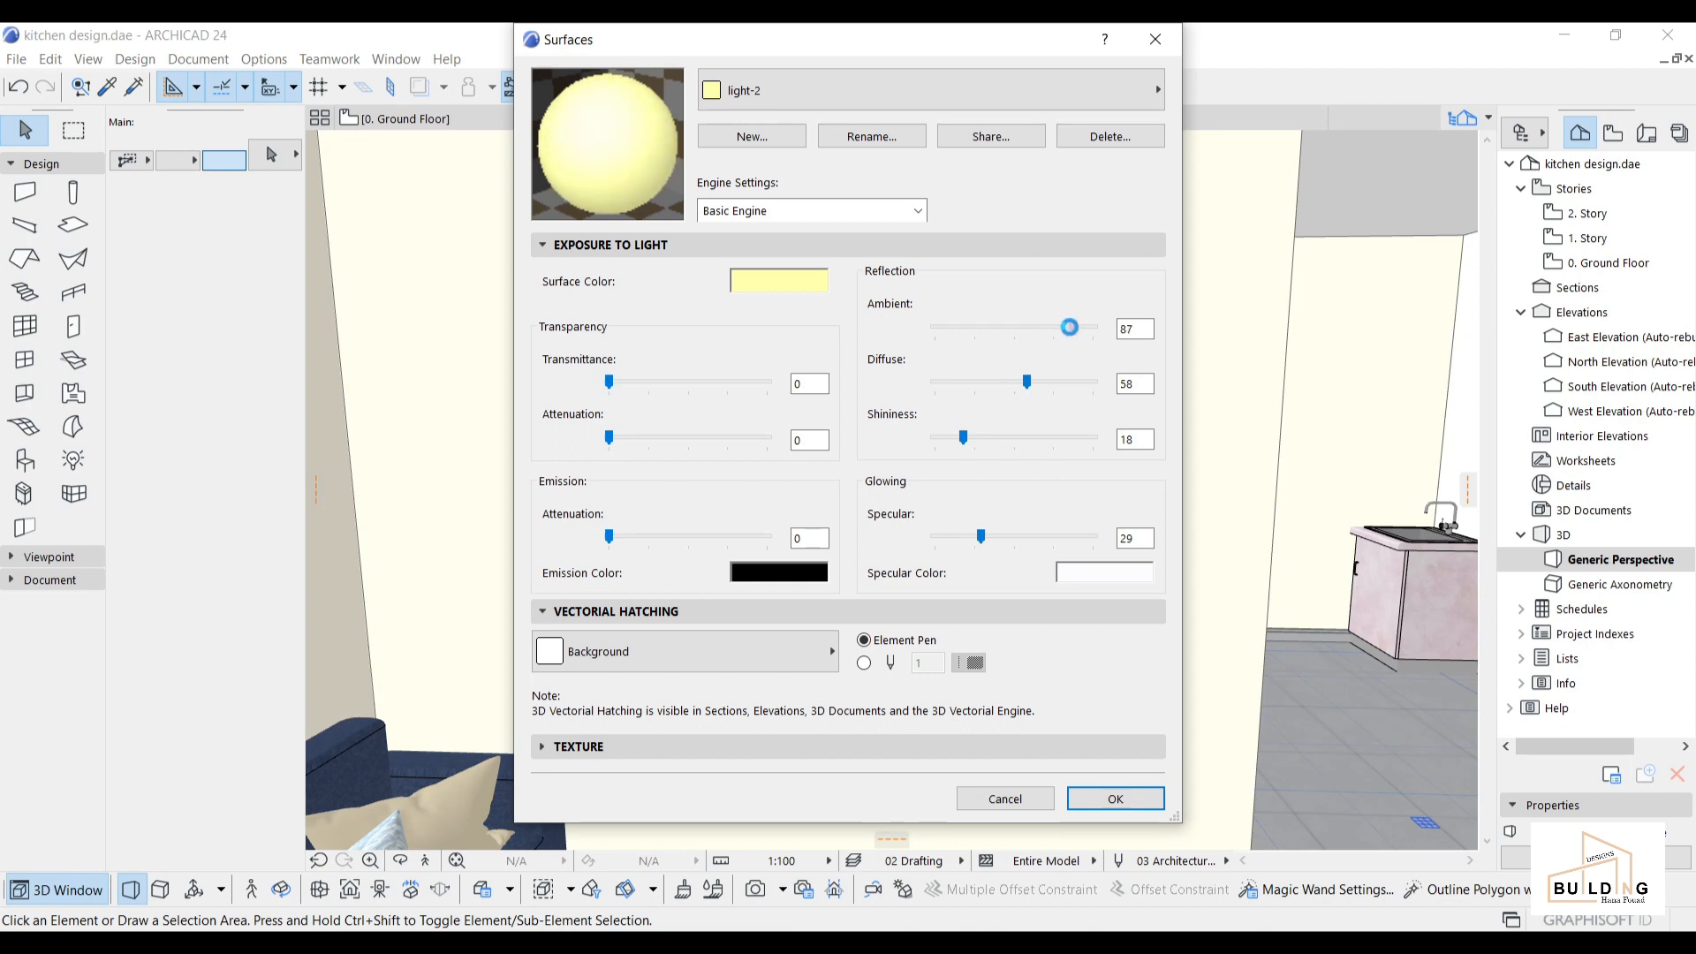
{"action": "left_click", "coordinate": [838, 214]}
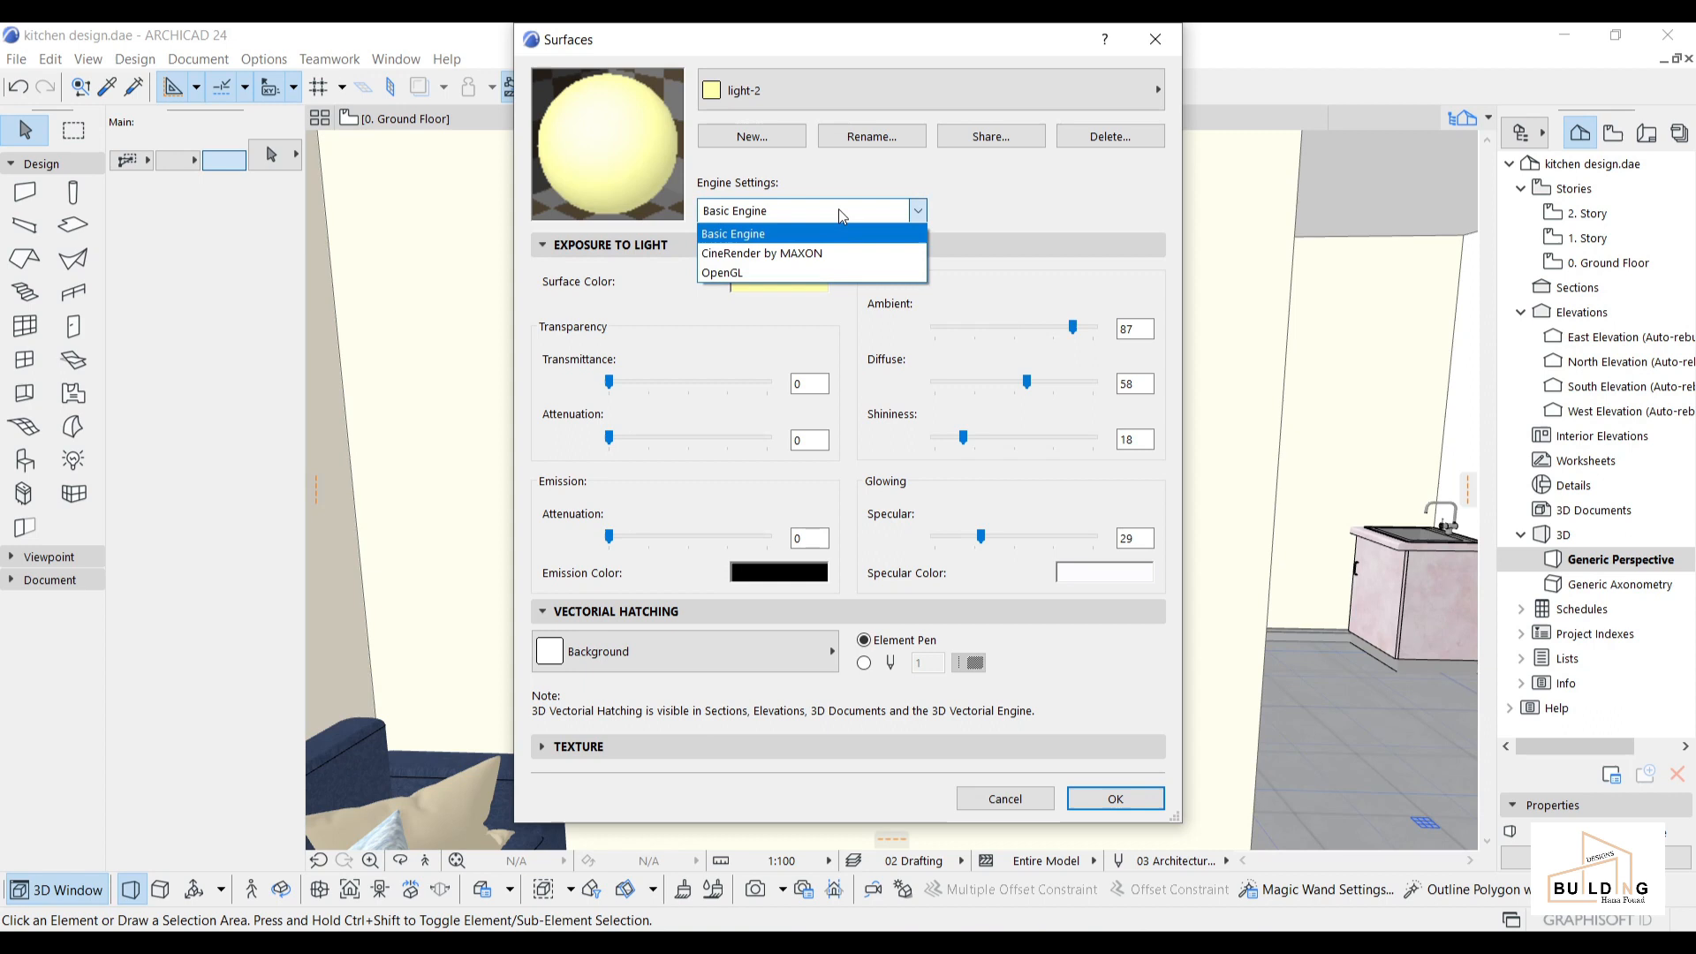
{"action": "left_click", "coordinate": [819, 253]}
{"action": "left_click", "coordinate": [676, 634]}
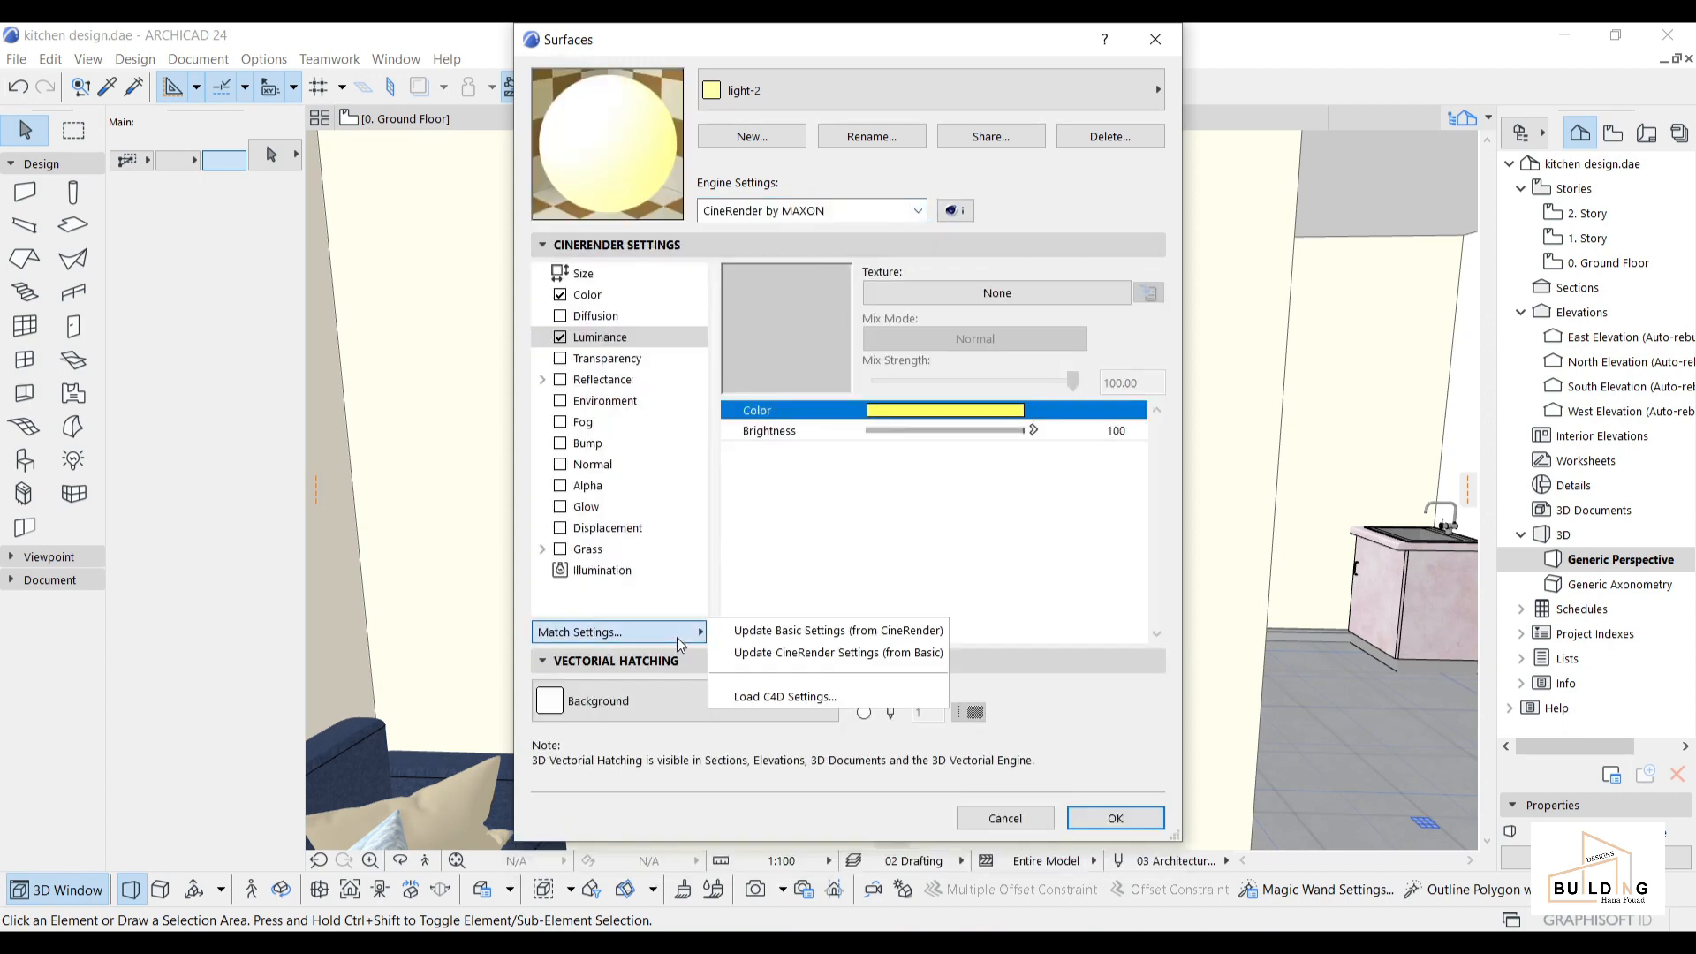
{"action": "left_click", "coordinate": [875, 656]}
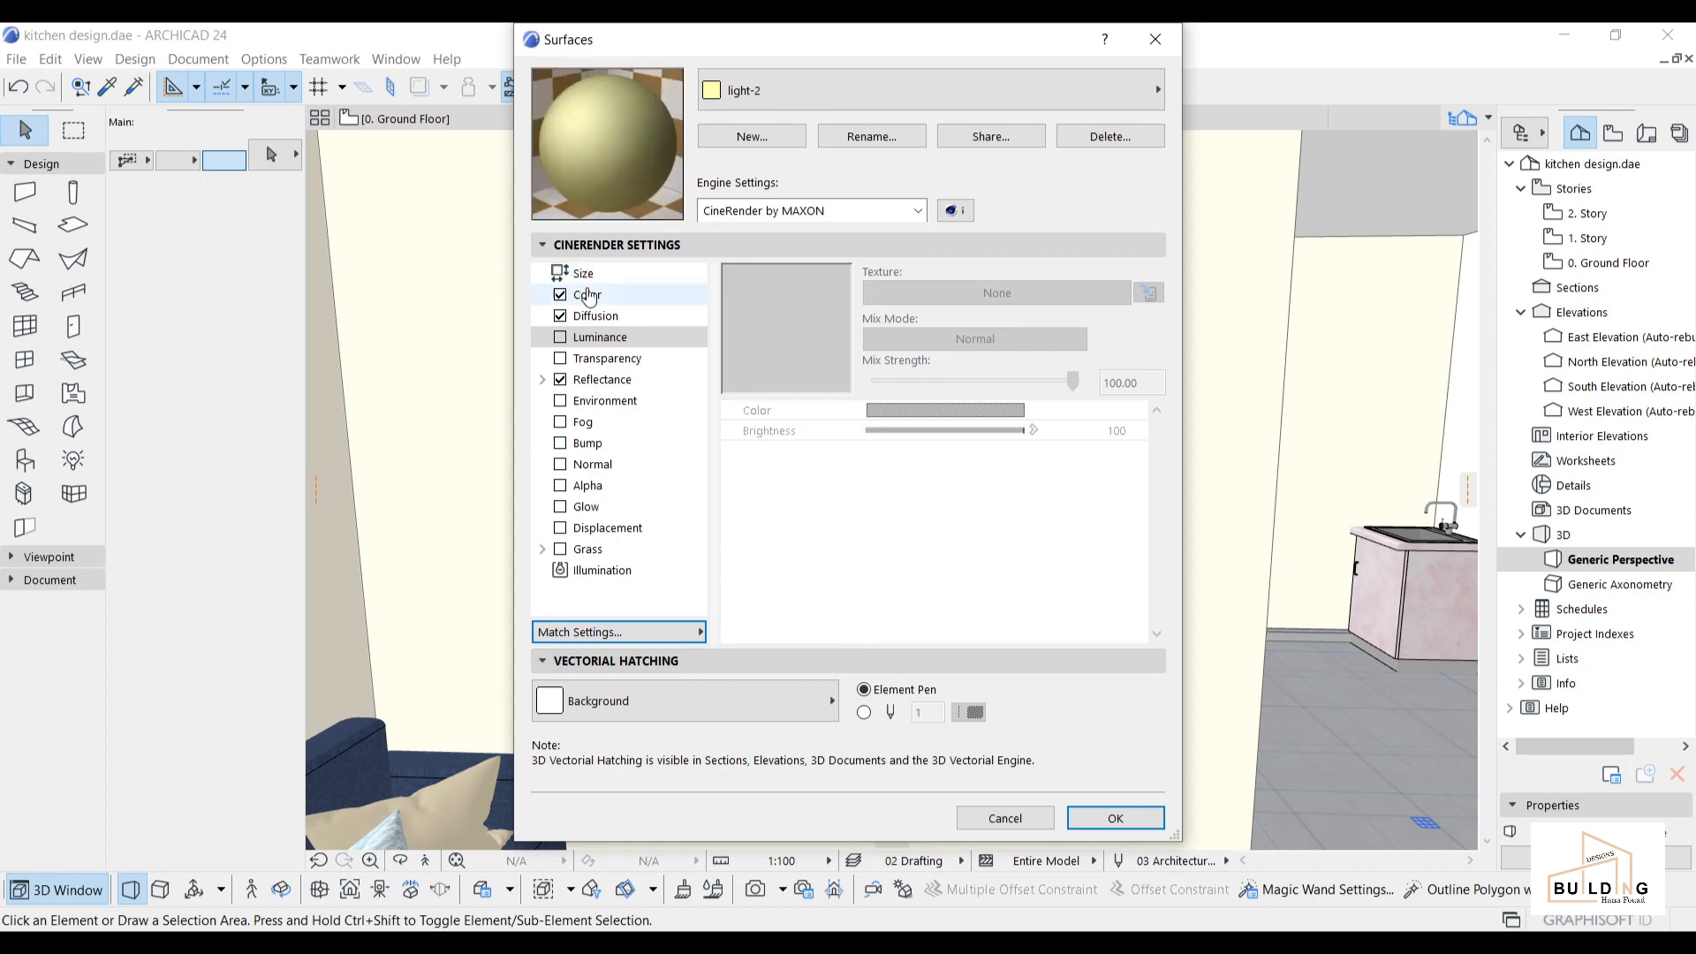
Turn off Diffusion and Reflectance for light-2 and fine-tune its CineRender color to a slightly different pale yellow.
{"action": "left_click", "coordinate": [560, 316]}
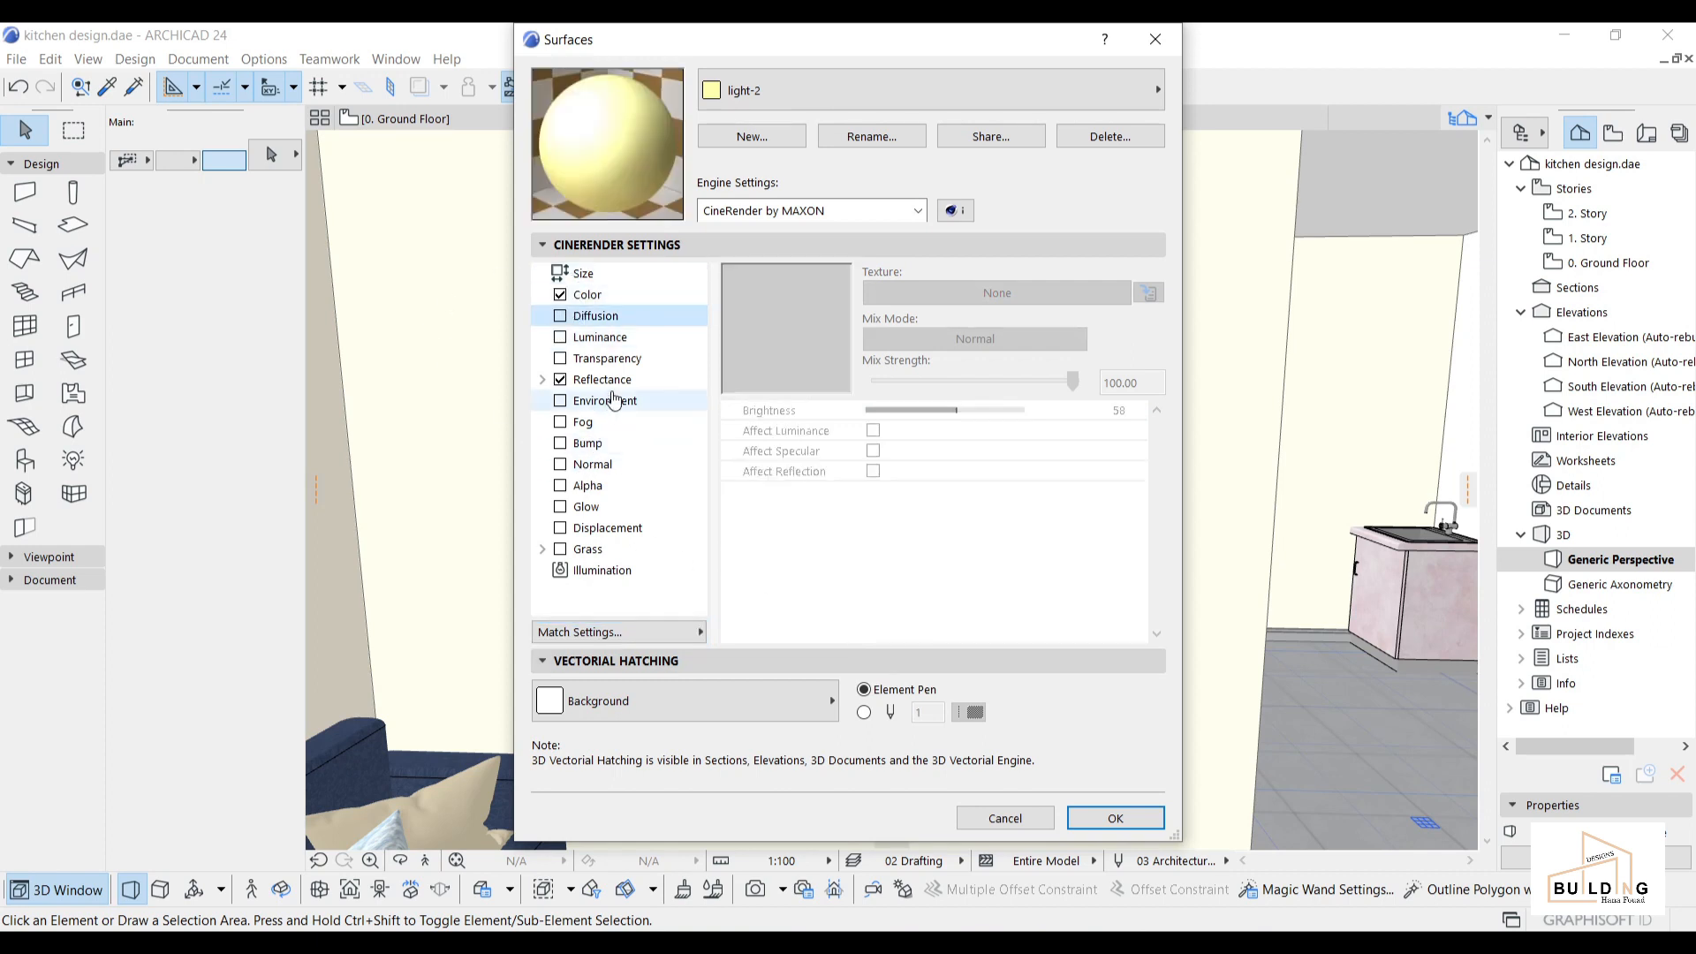
{"action": "left_click", "coordinate": [560, 380]}
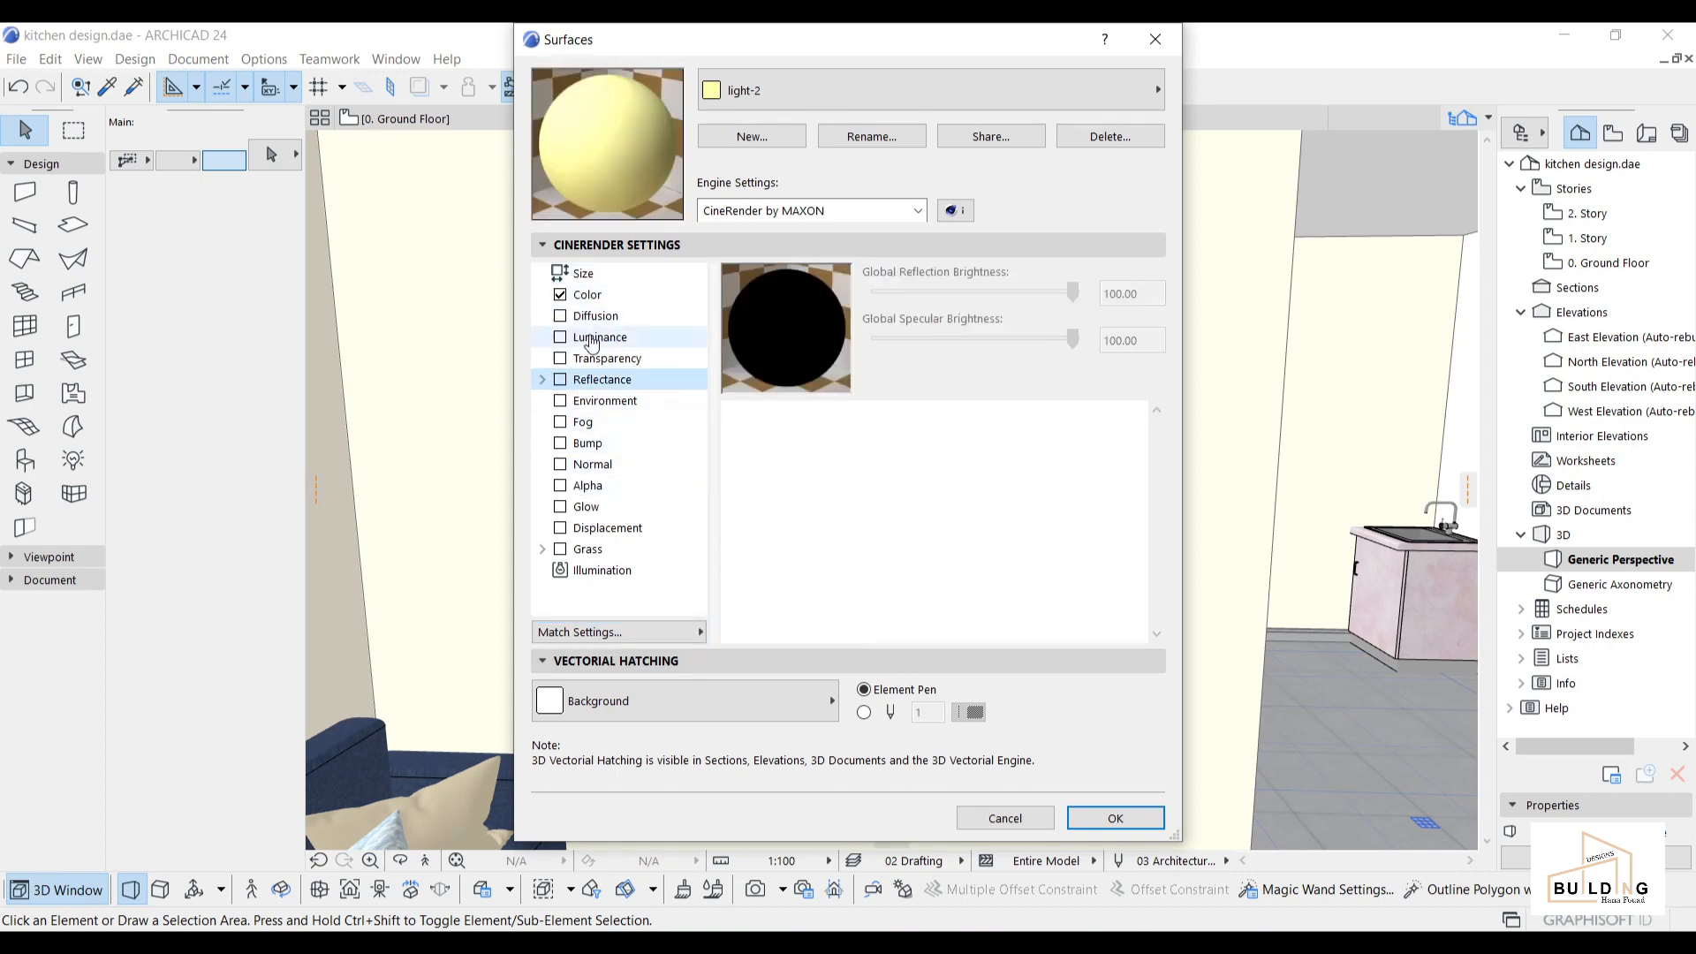
{"action": "left_click", "coordinate": [618, 293]}
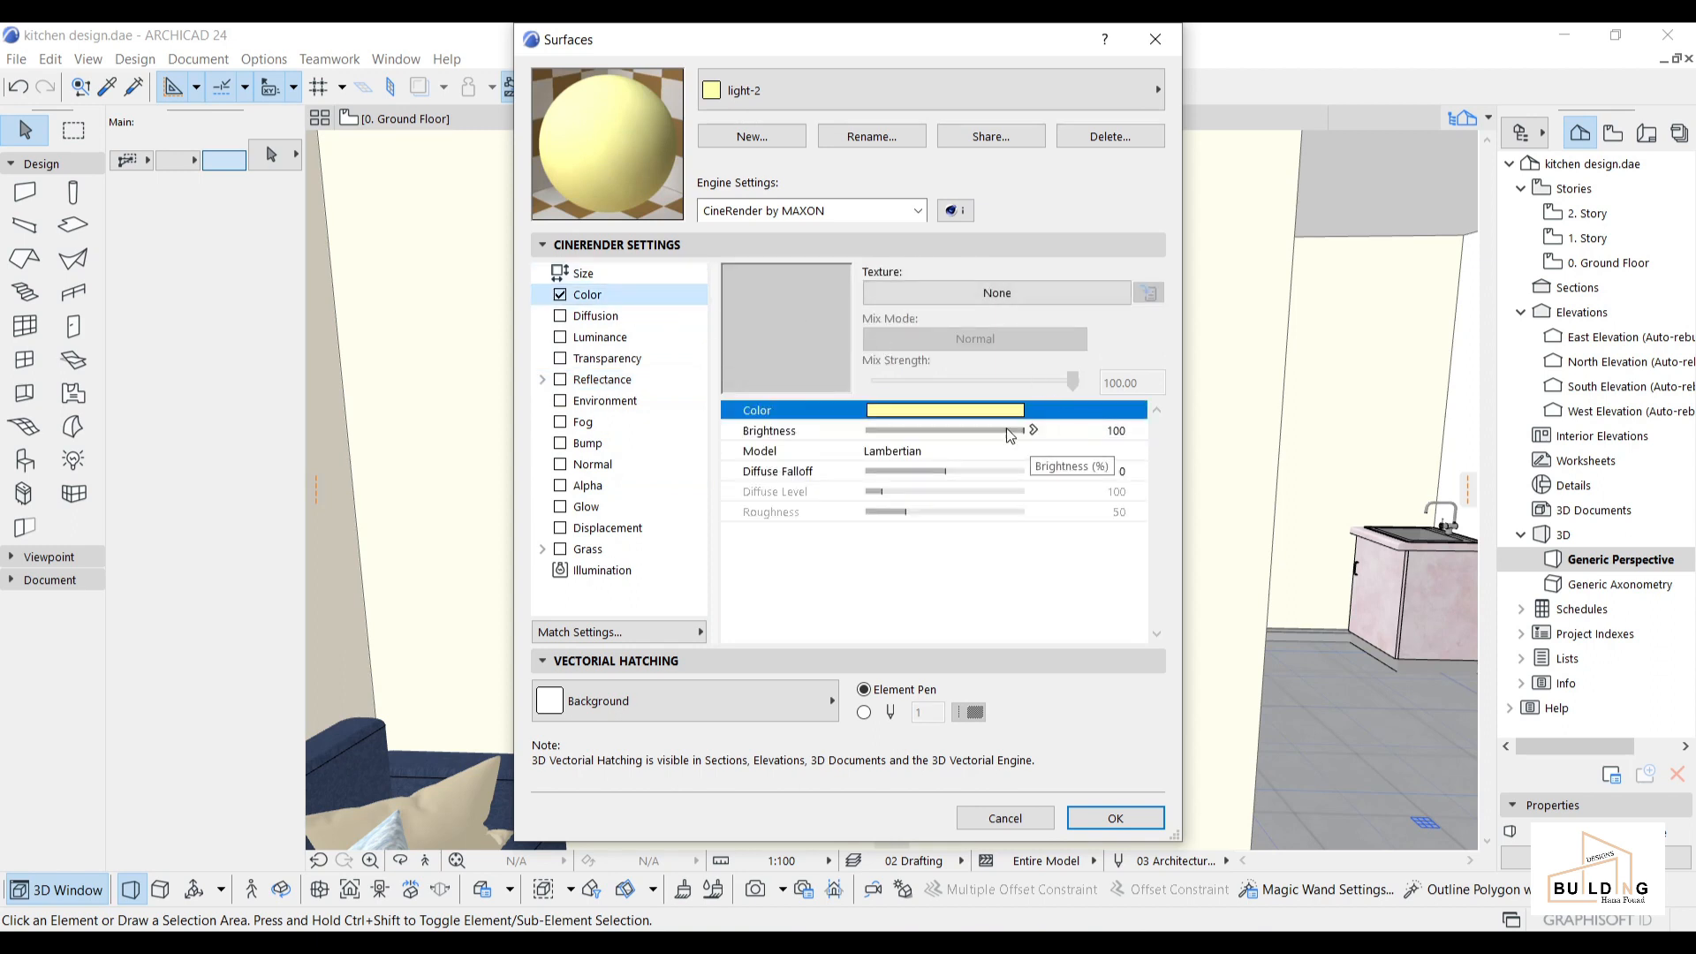
{"action": "left_click", "coordinate": [986, 411]}
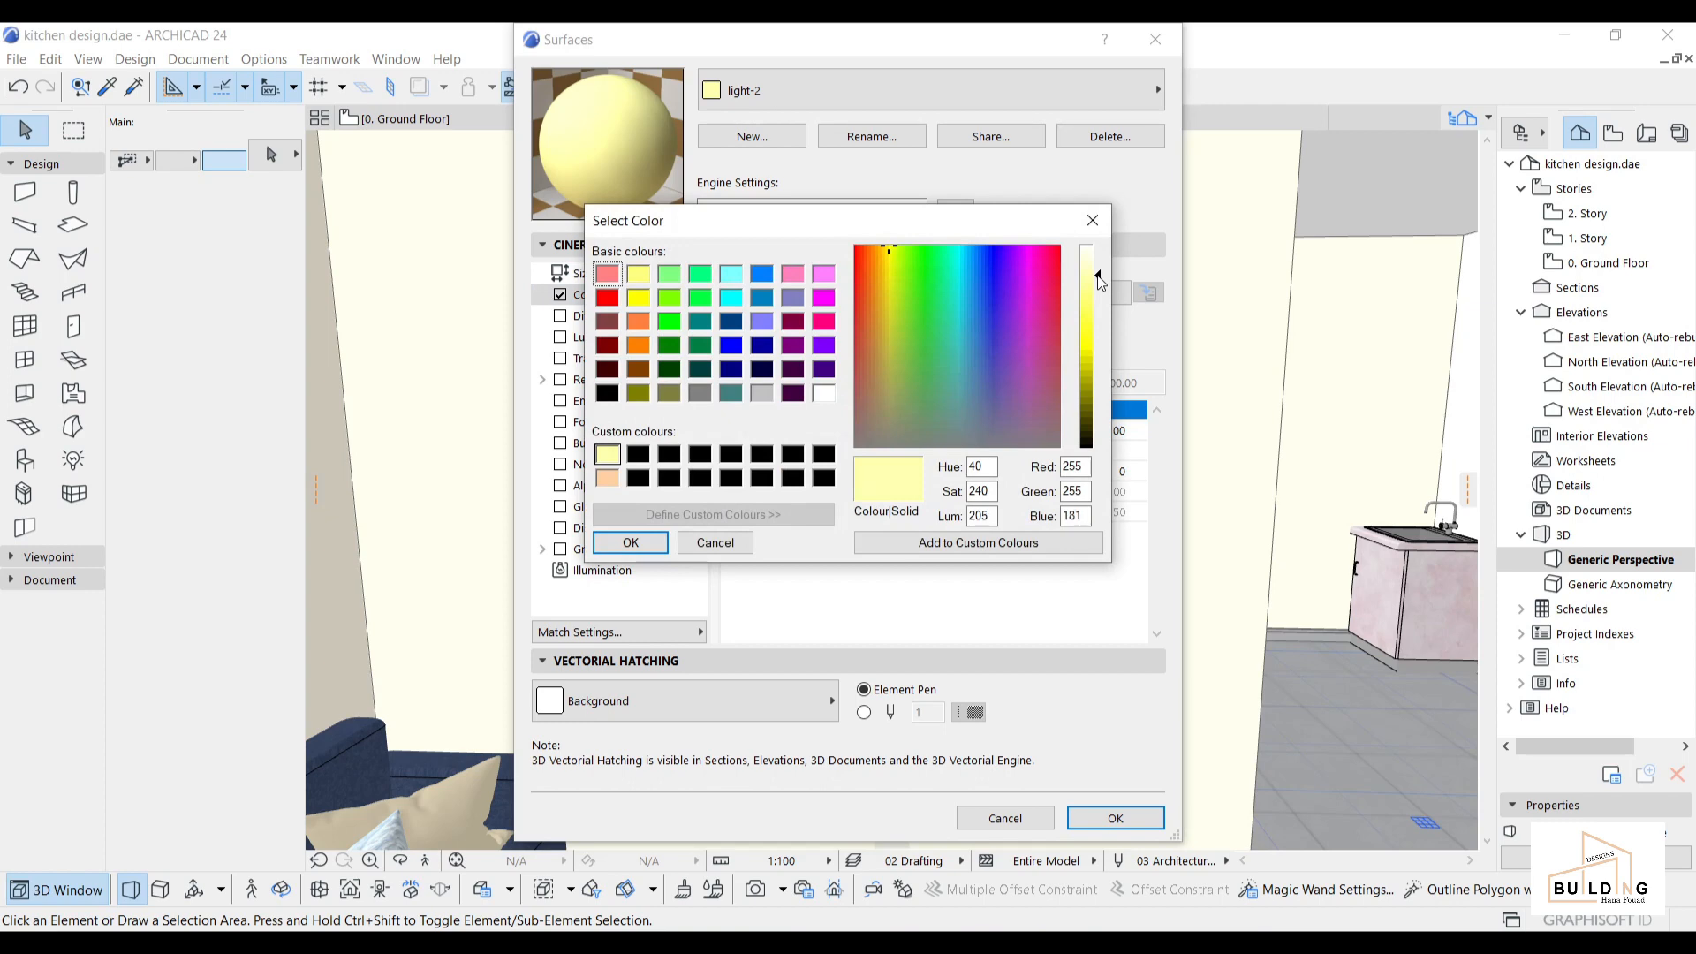
{"action": "left_click_drag", "start_coordinate": [1101, 282], "coordinate": [1101, 287]}
{"action": "left_click", "coordinate": [632, 541]}
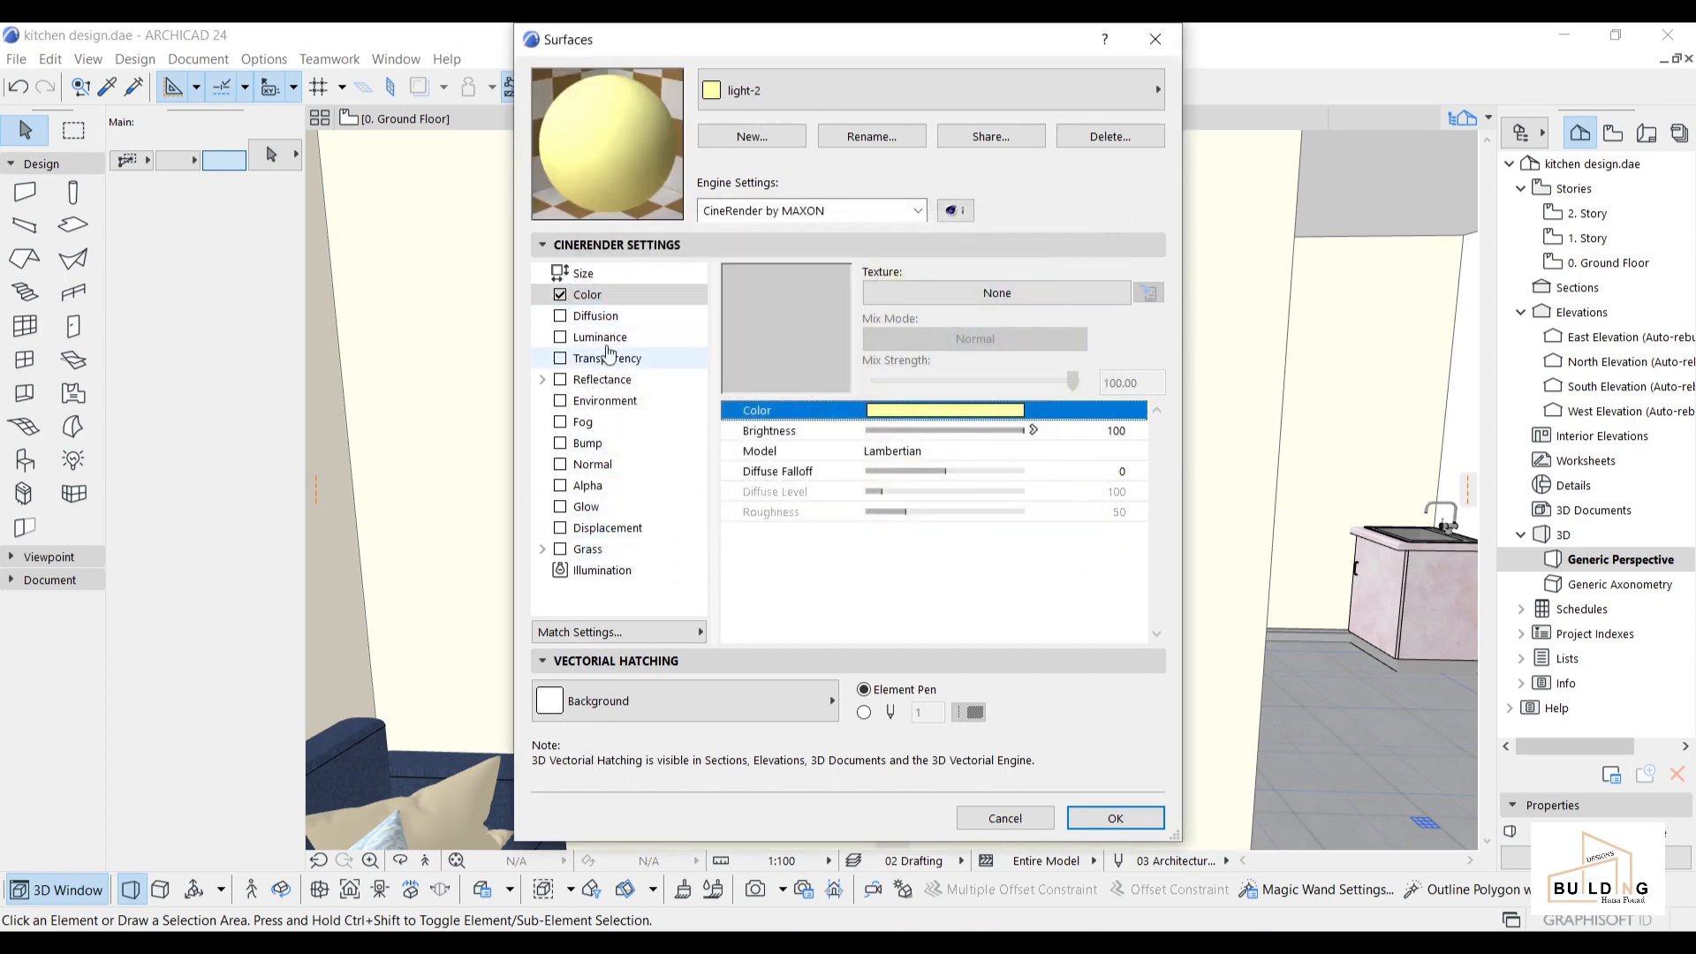
Enable Luminance for light-2 and set its luminance color to pale yellow, RGB 255, 255, 185.
{"action": "left_click", "coordinate": [559, 339]}
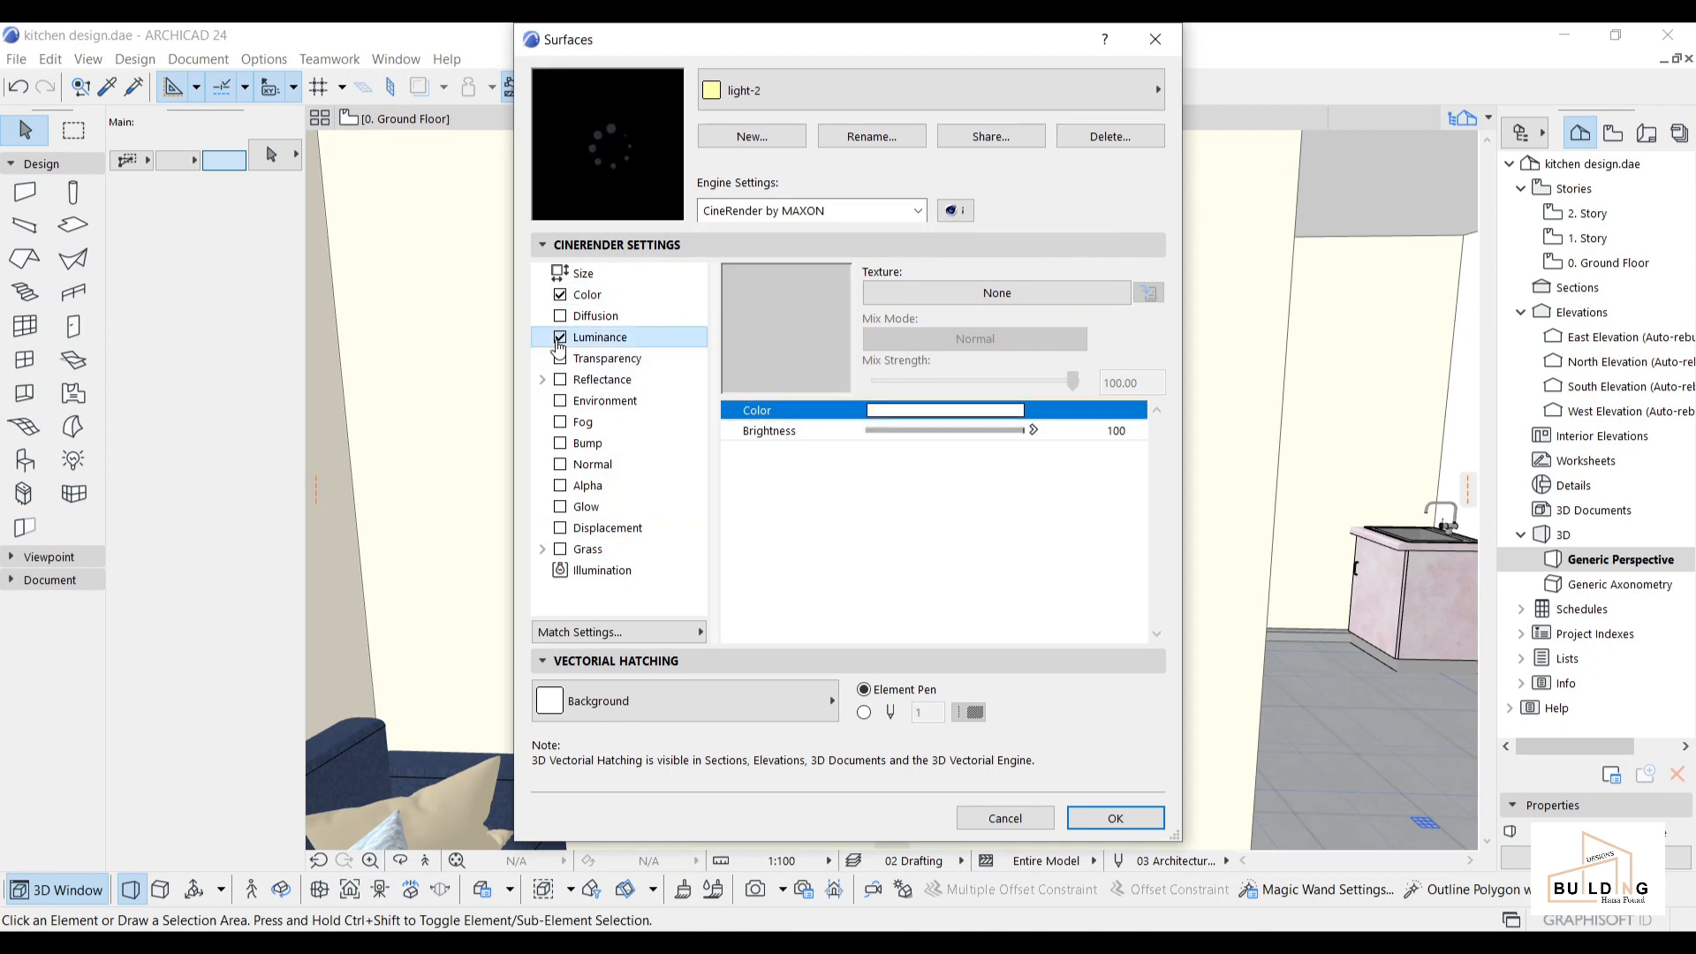
{"action": "left_click", "coordinate": [932, 414]}
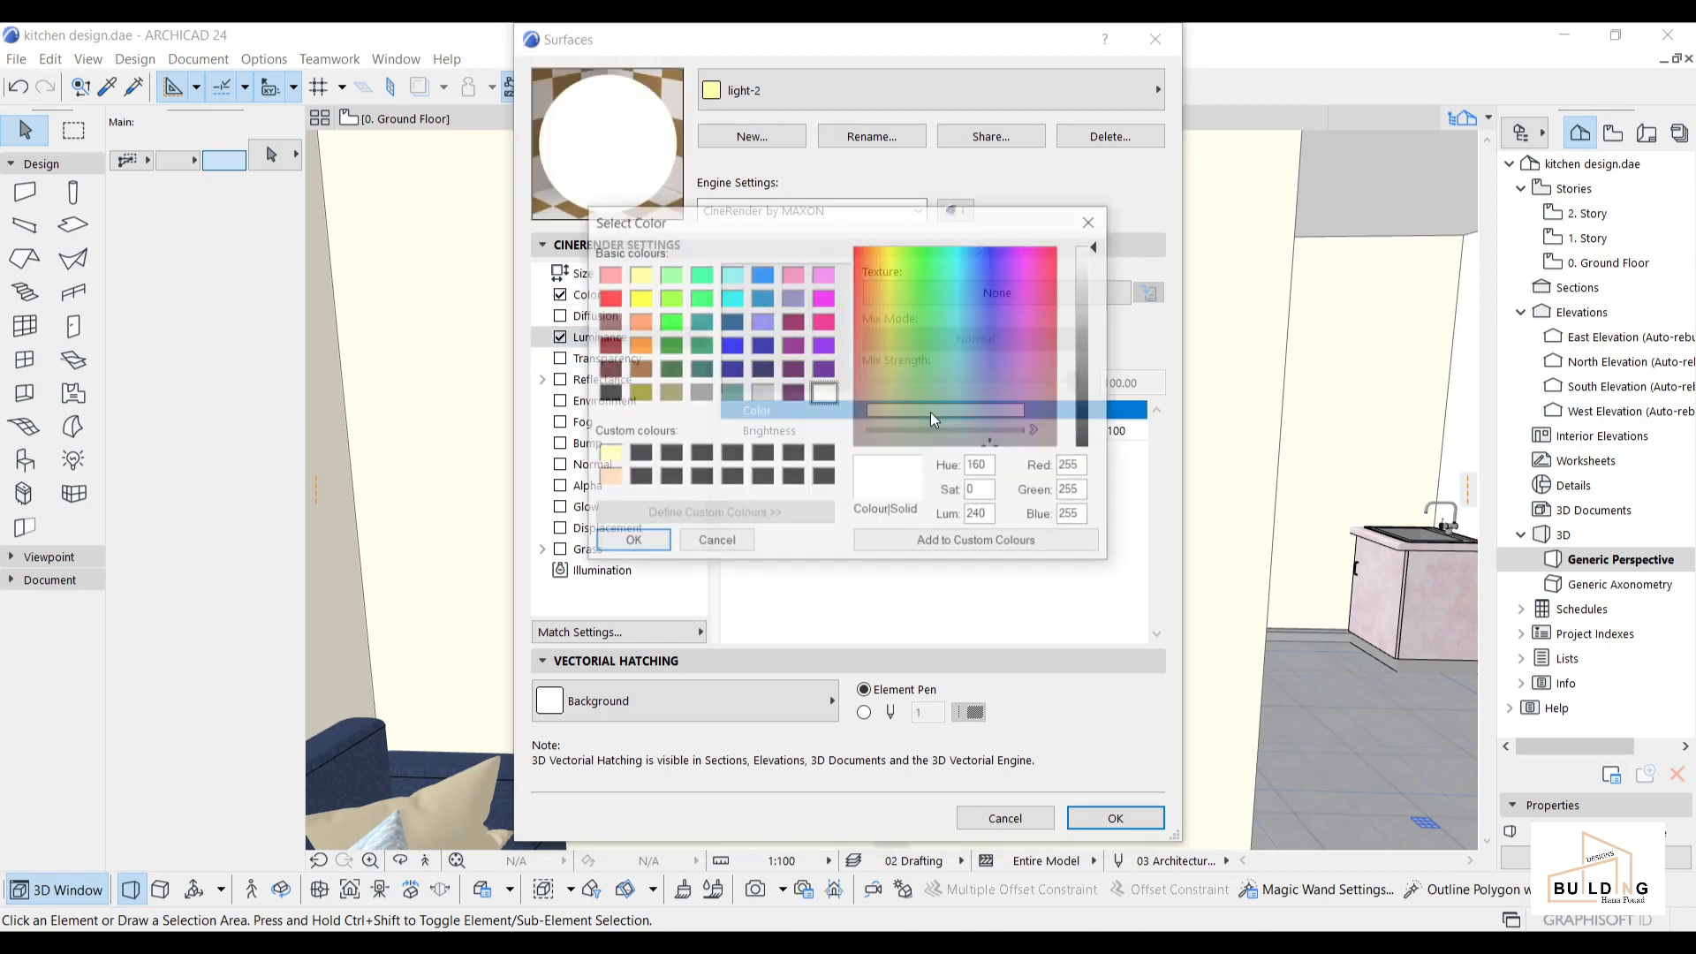
{"action": "left_click", "coordinate": [607, 455]}
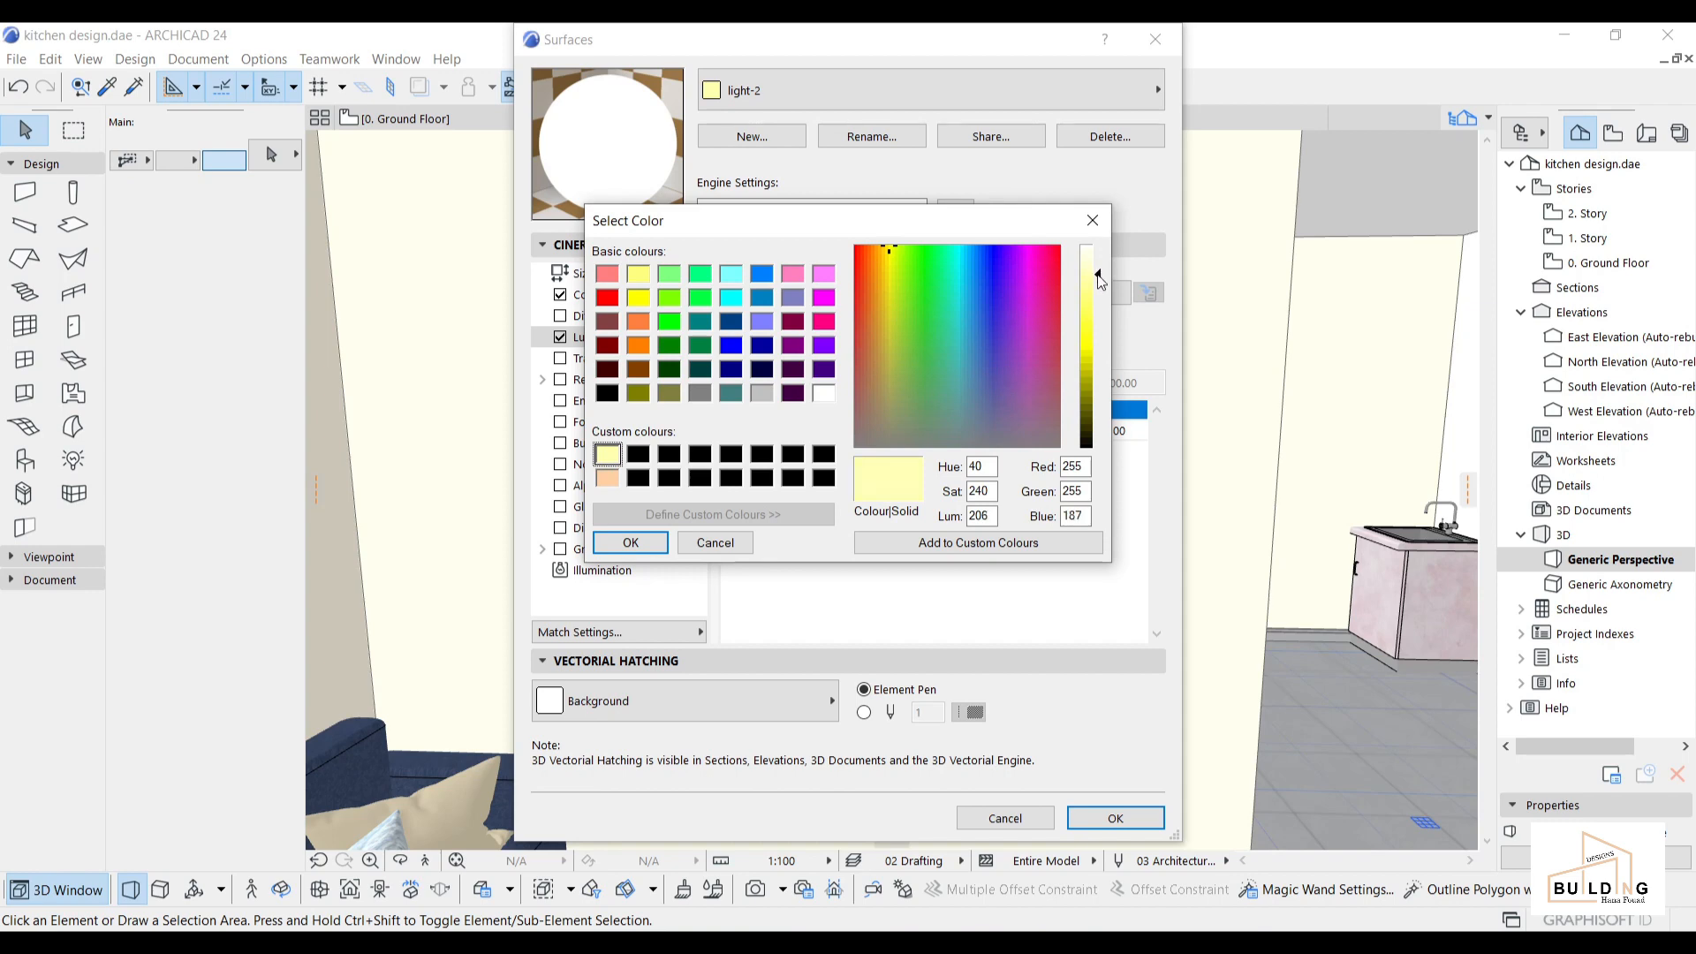
{"action": "left_click", "coordinate": [633, 543]}
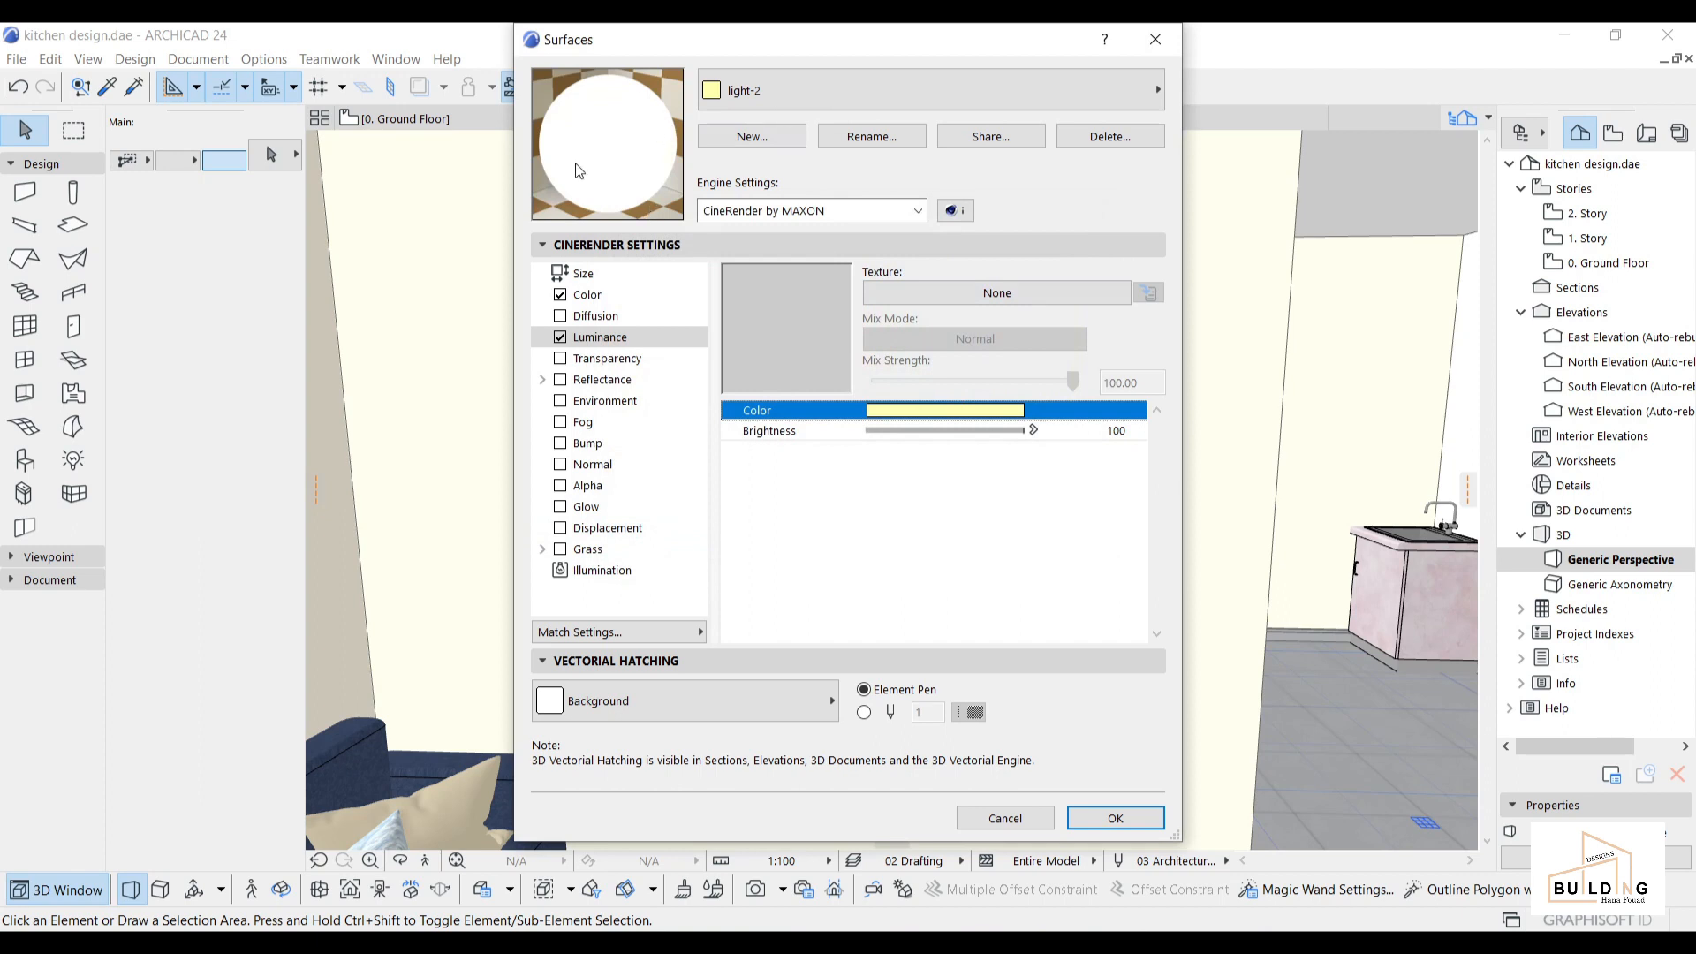
Deepen the luminance color to RGB 255, 255, 142, store it as a custom colour, and save the light-2 surface.
{"action": "left_click", "coordinate": [962, 411]}
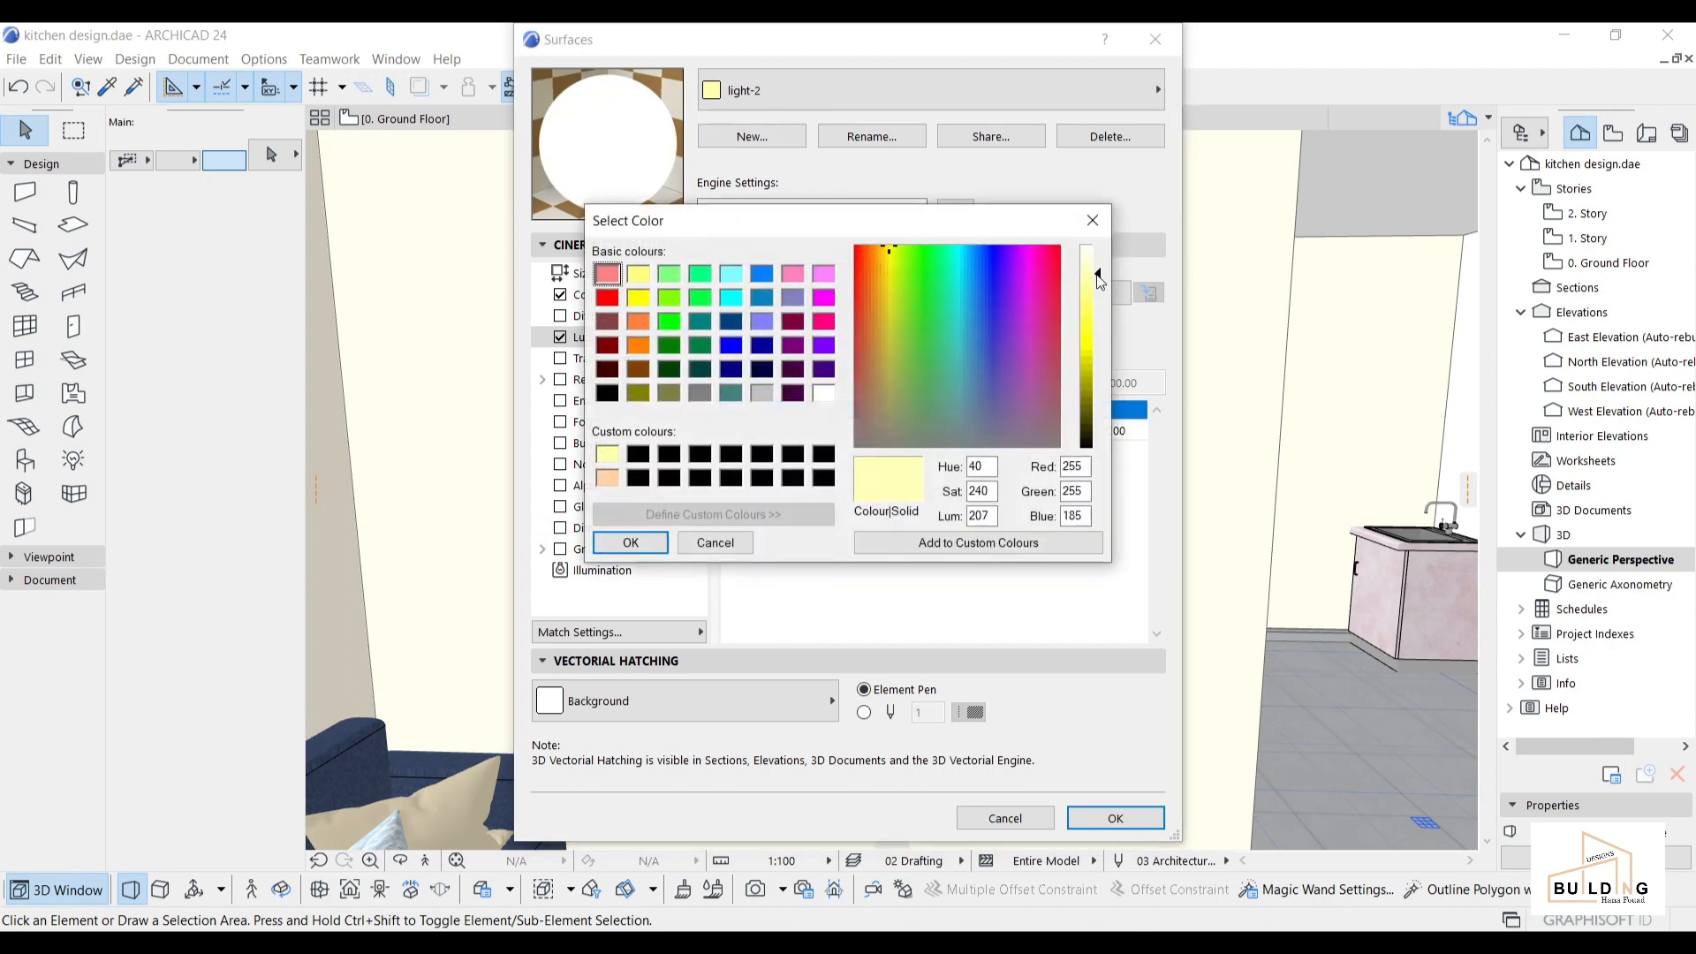
{"action": "left_click_drag", "start_coordinate": [1098, 275], "coordinate": [1103, 296]}
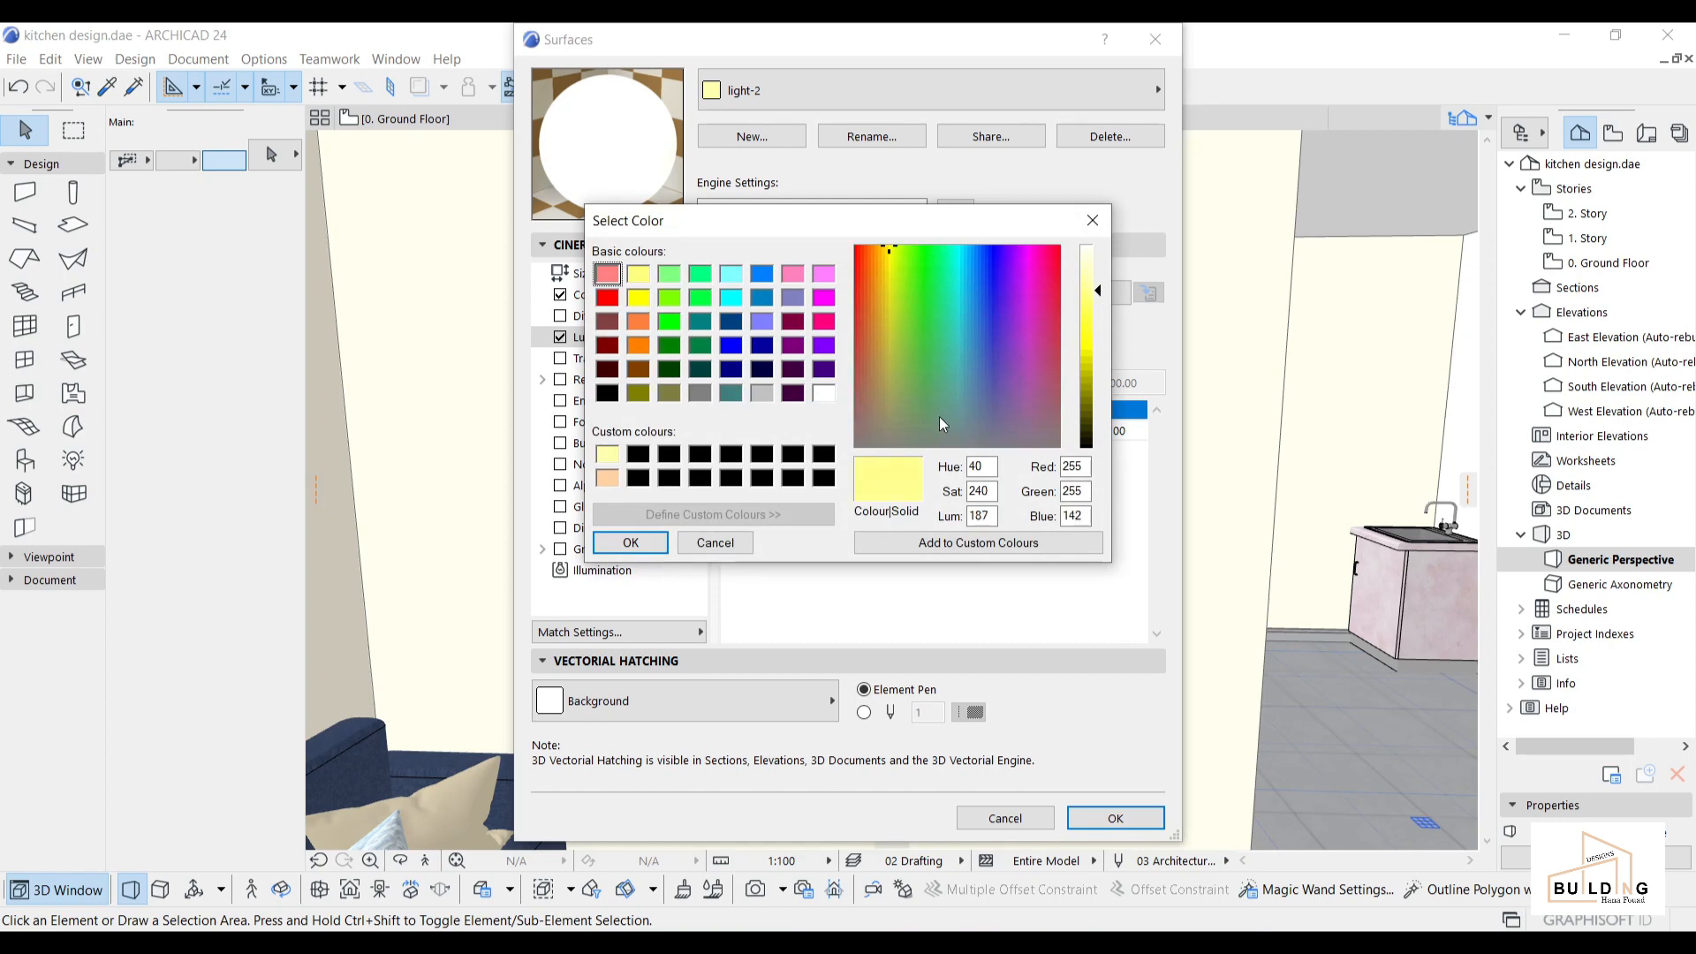
{"action": "left_click", "coordinate": [915, 543]}
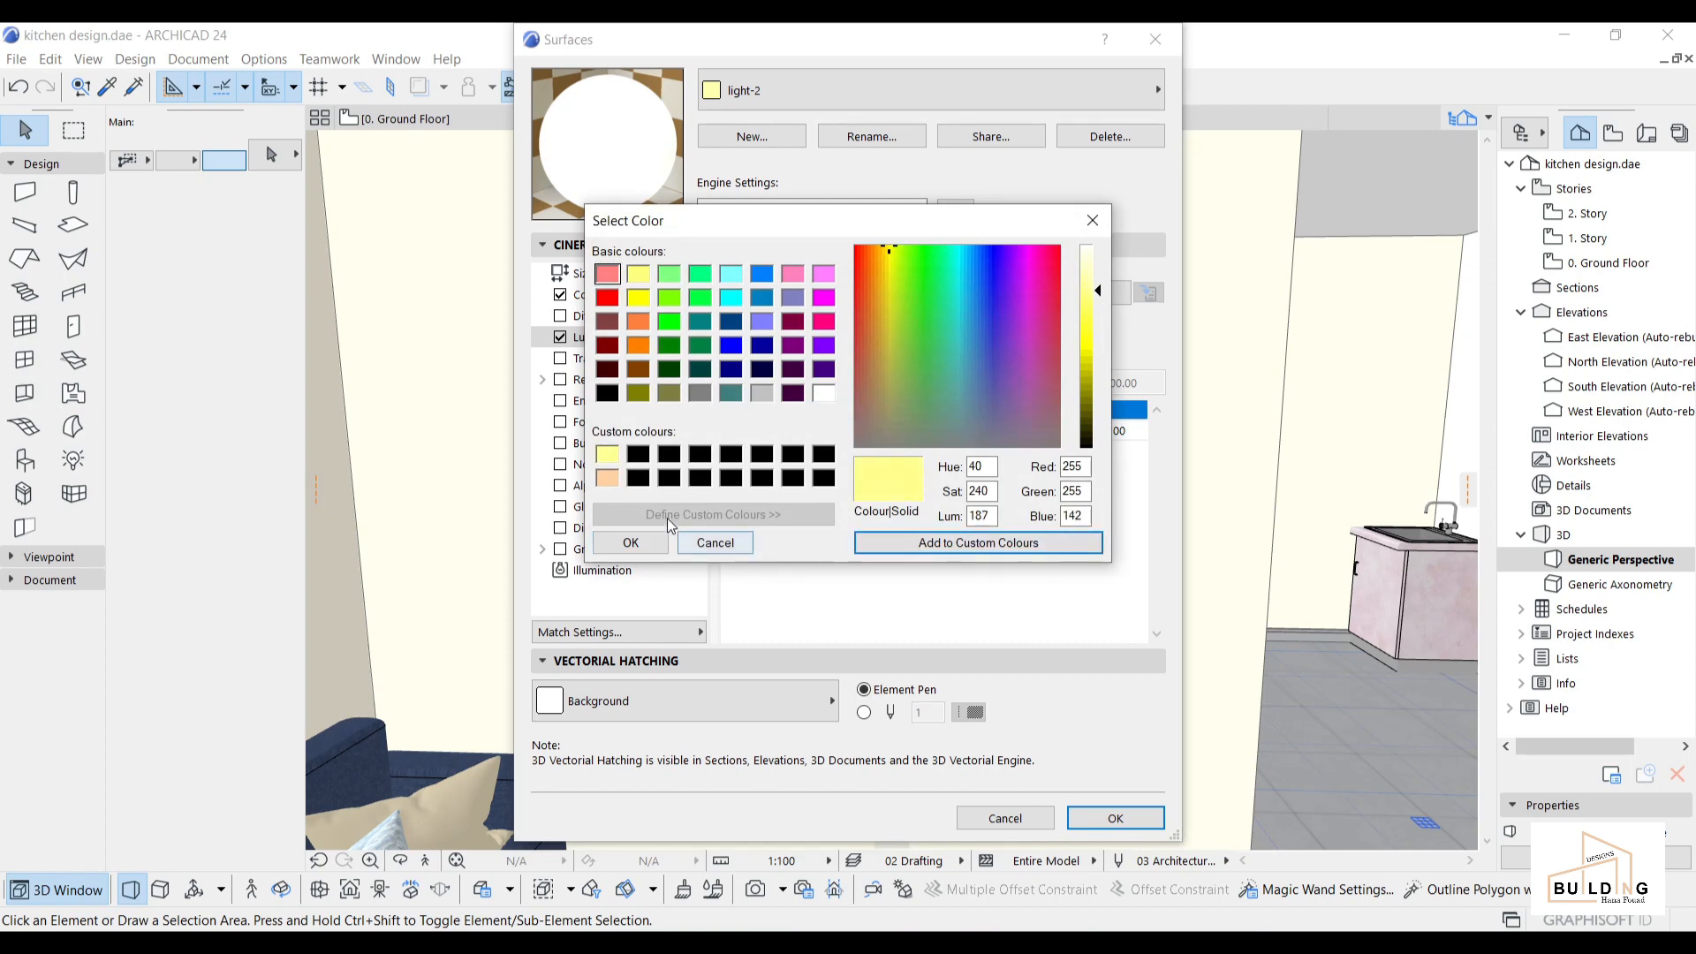
{"action": "left_click", "coordinate": [610, 456]}
{"action": "left_click", "coordinate": [649, 545]}
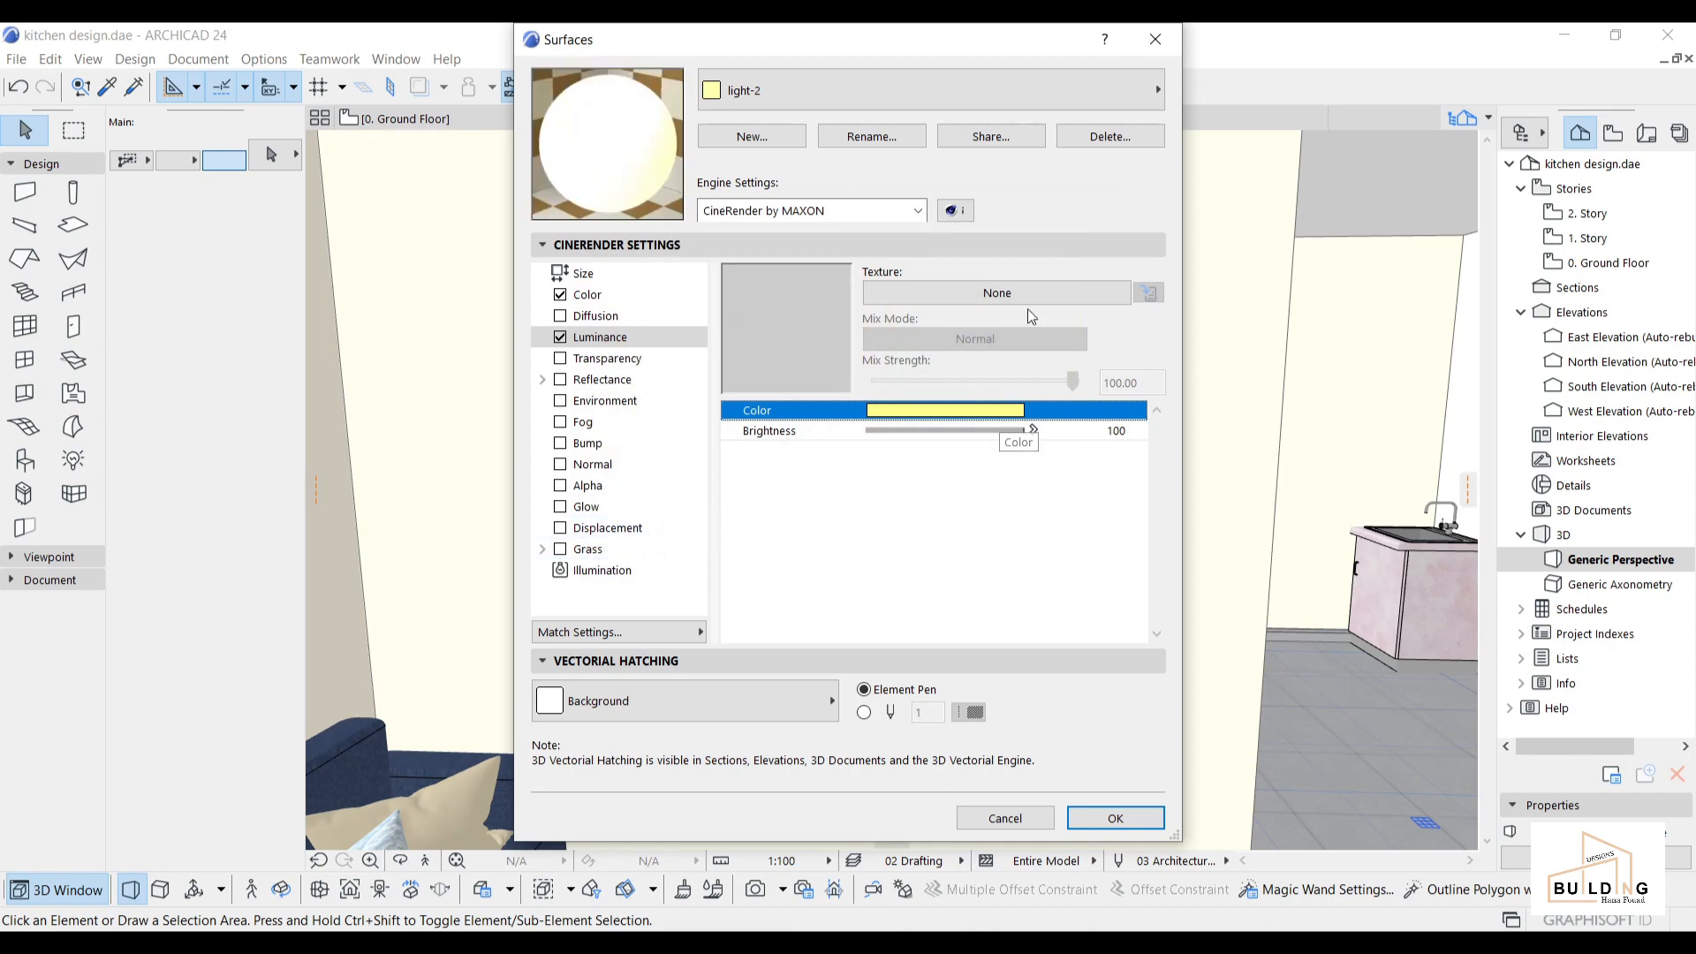
{"action": "left_click", "coordinate": [1113, 819]}
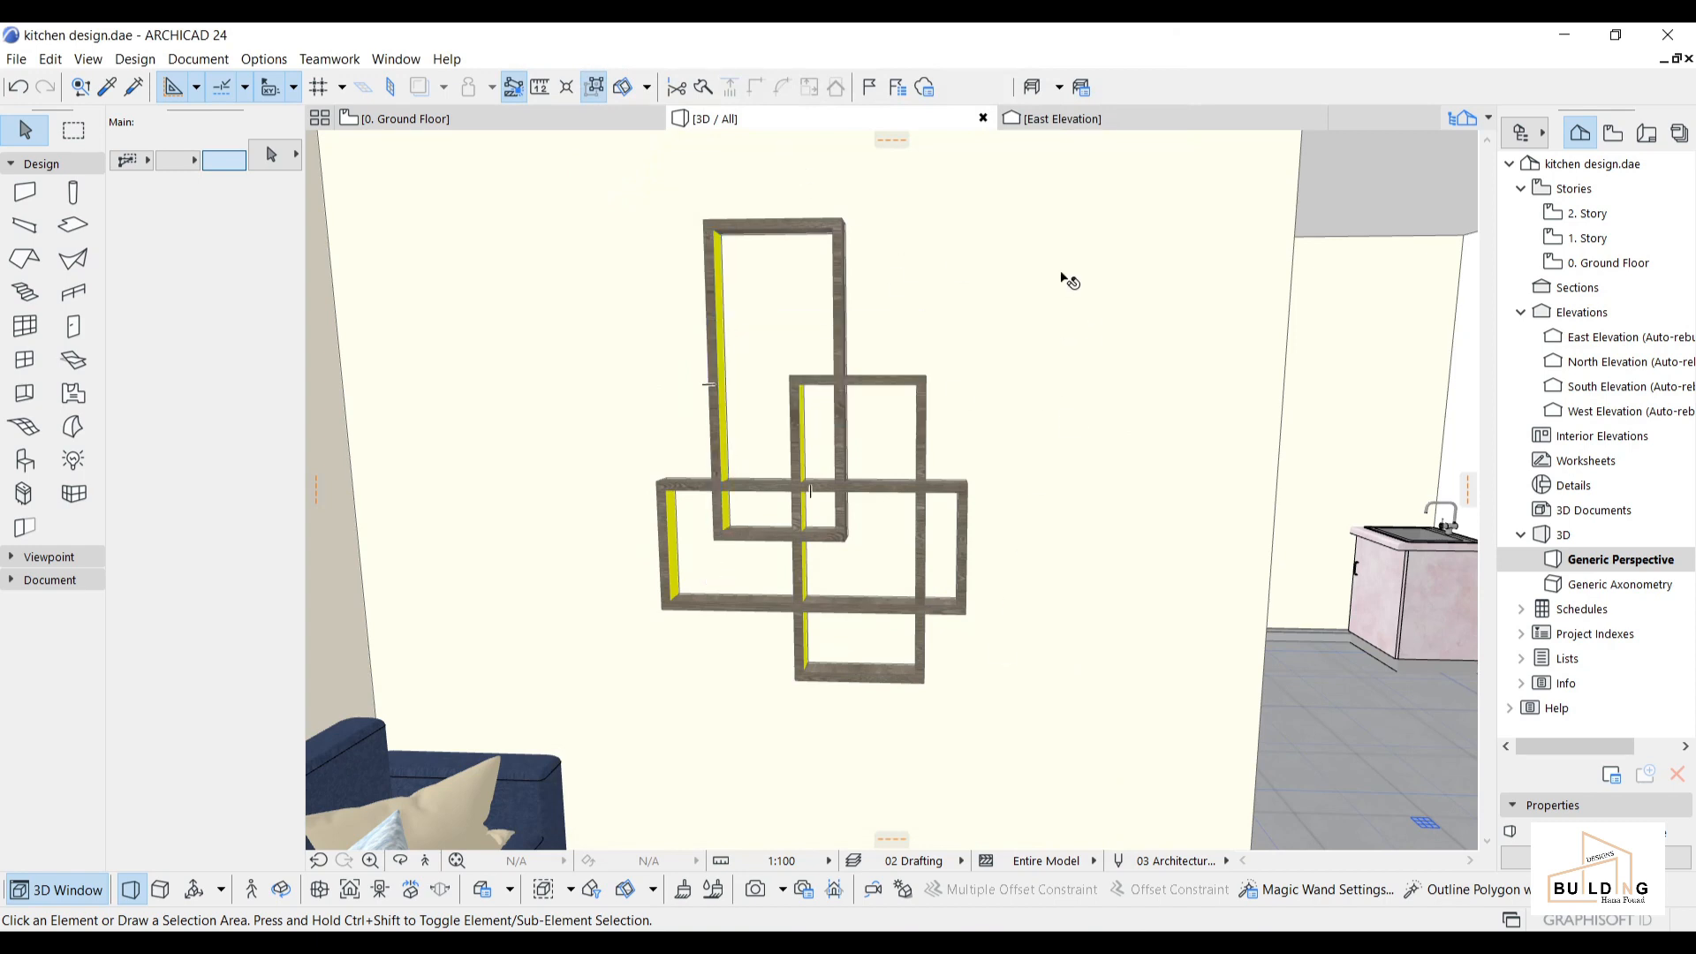
On the ground floor plan, draw a 100 mm long vertical wall near the carpet's lower-right corner, against the room's right wall.
{"action": "left_click", "coordinate": [441, 124]}
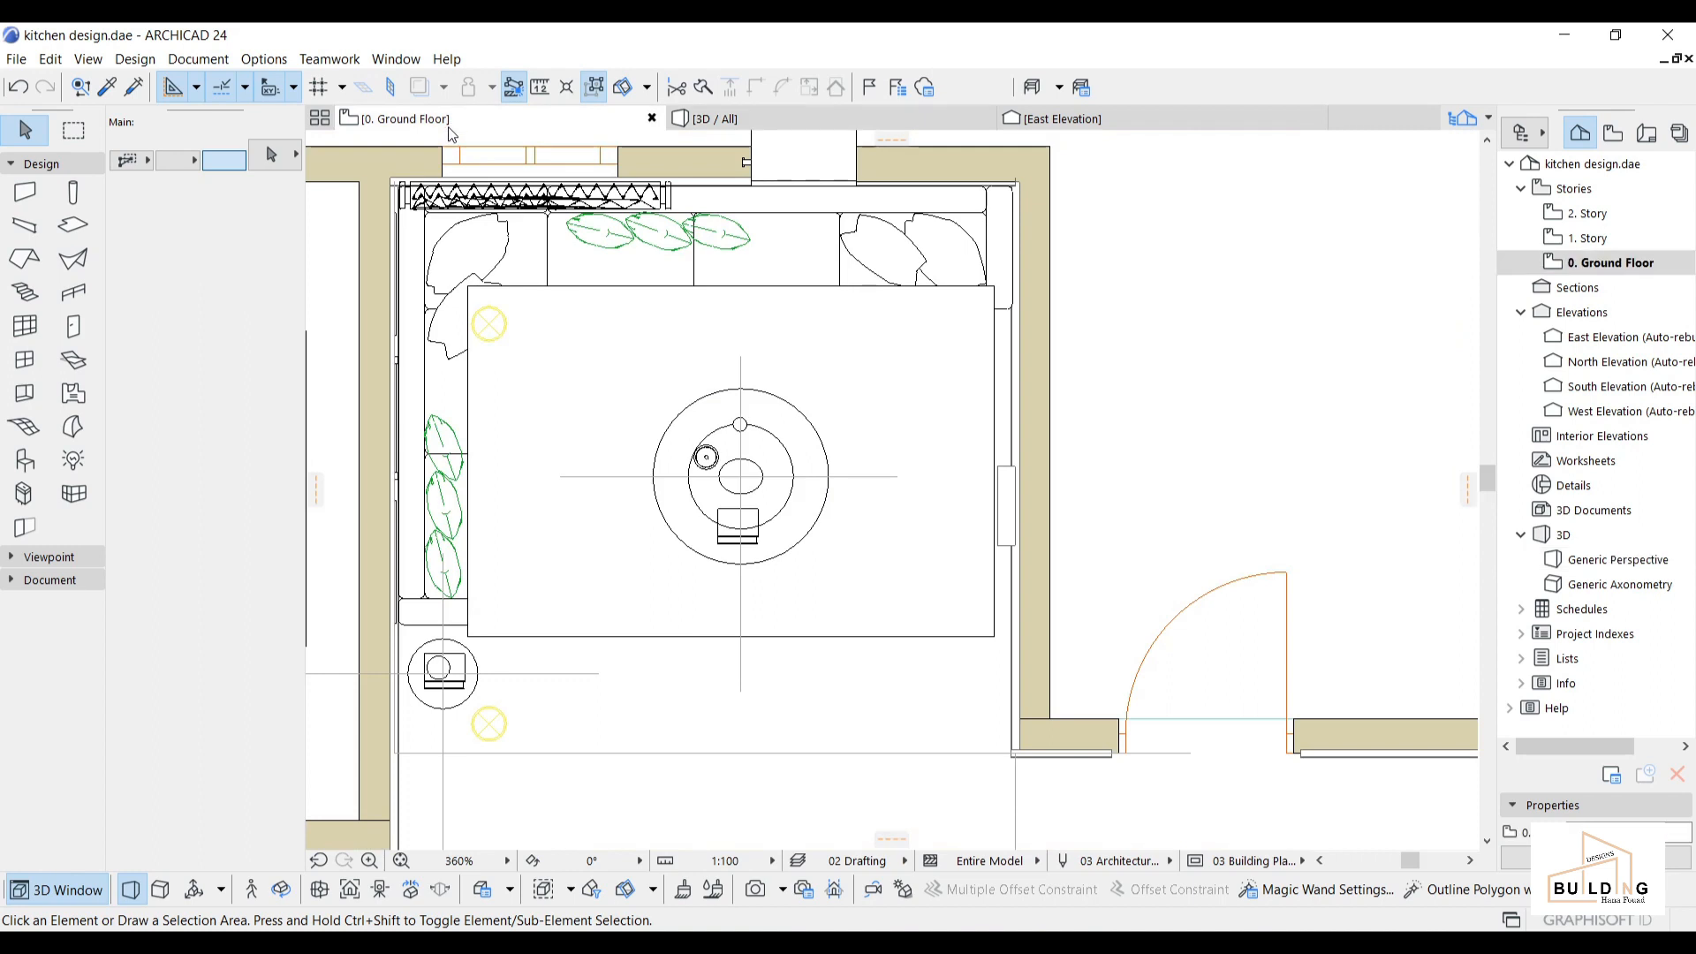
{"action": "left_click", "coordinate": [25, 192]}
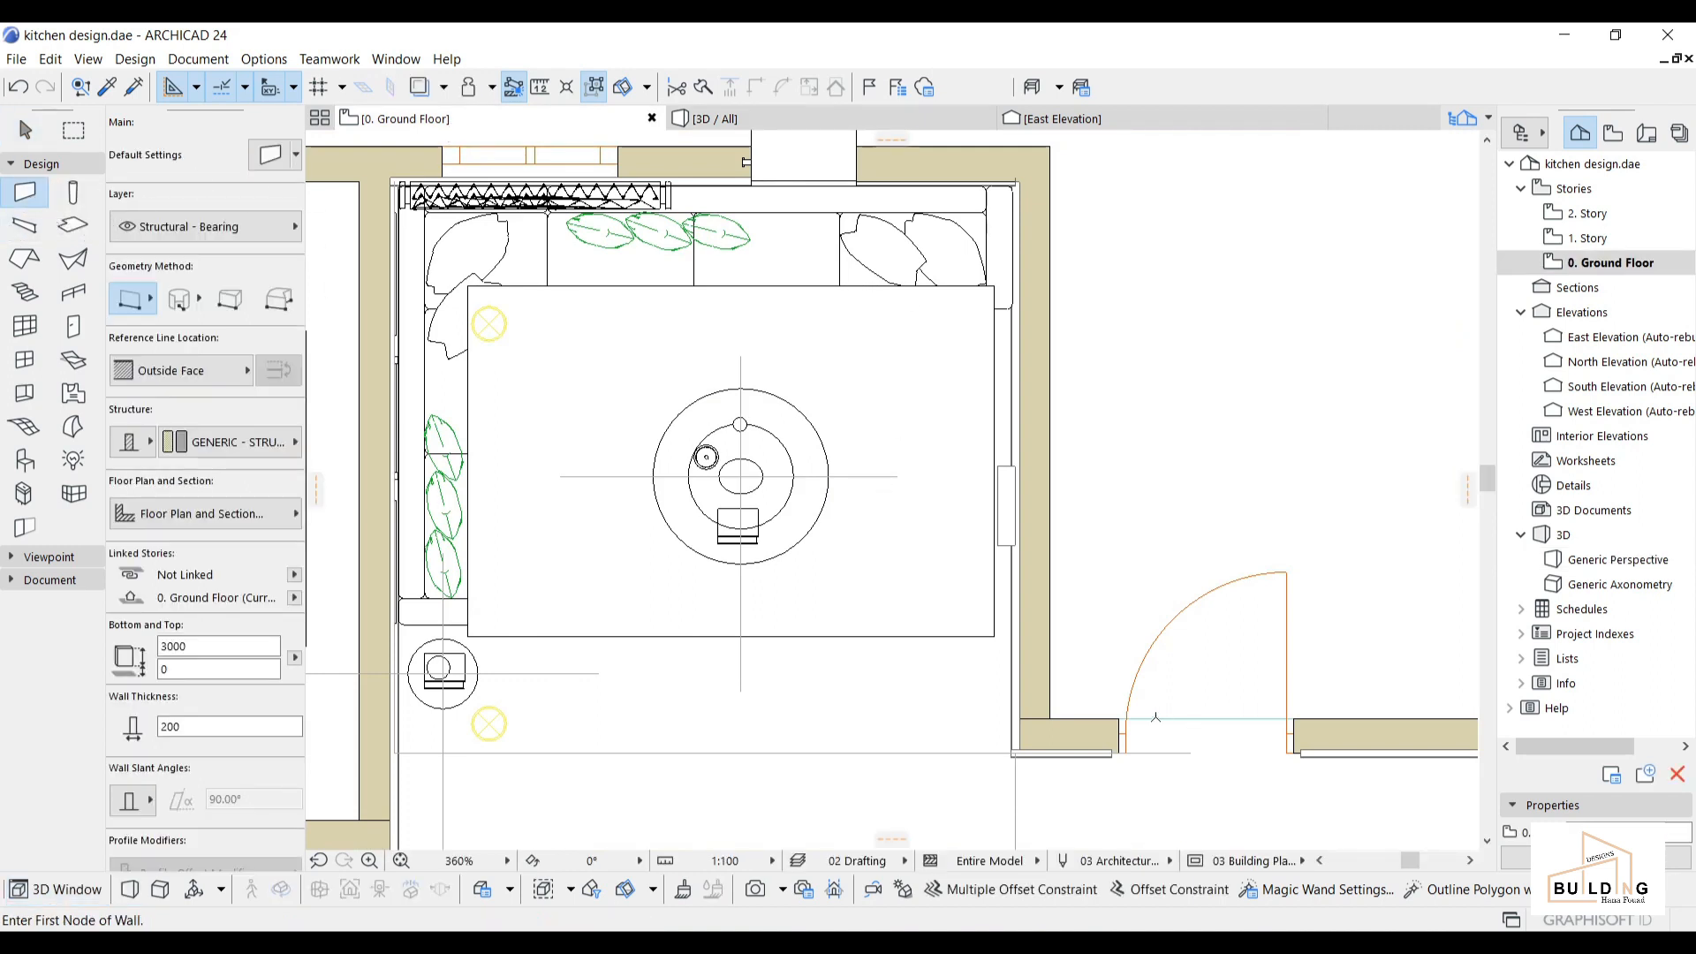
{"action": "left_click", "coordinate": [1003, 639]}
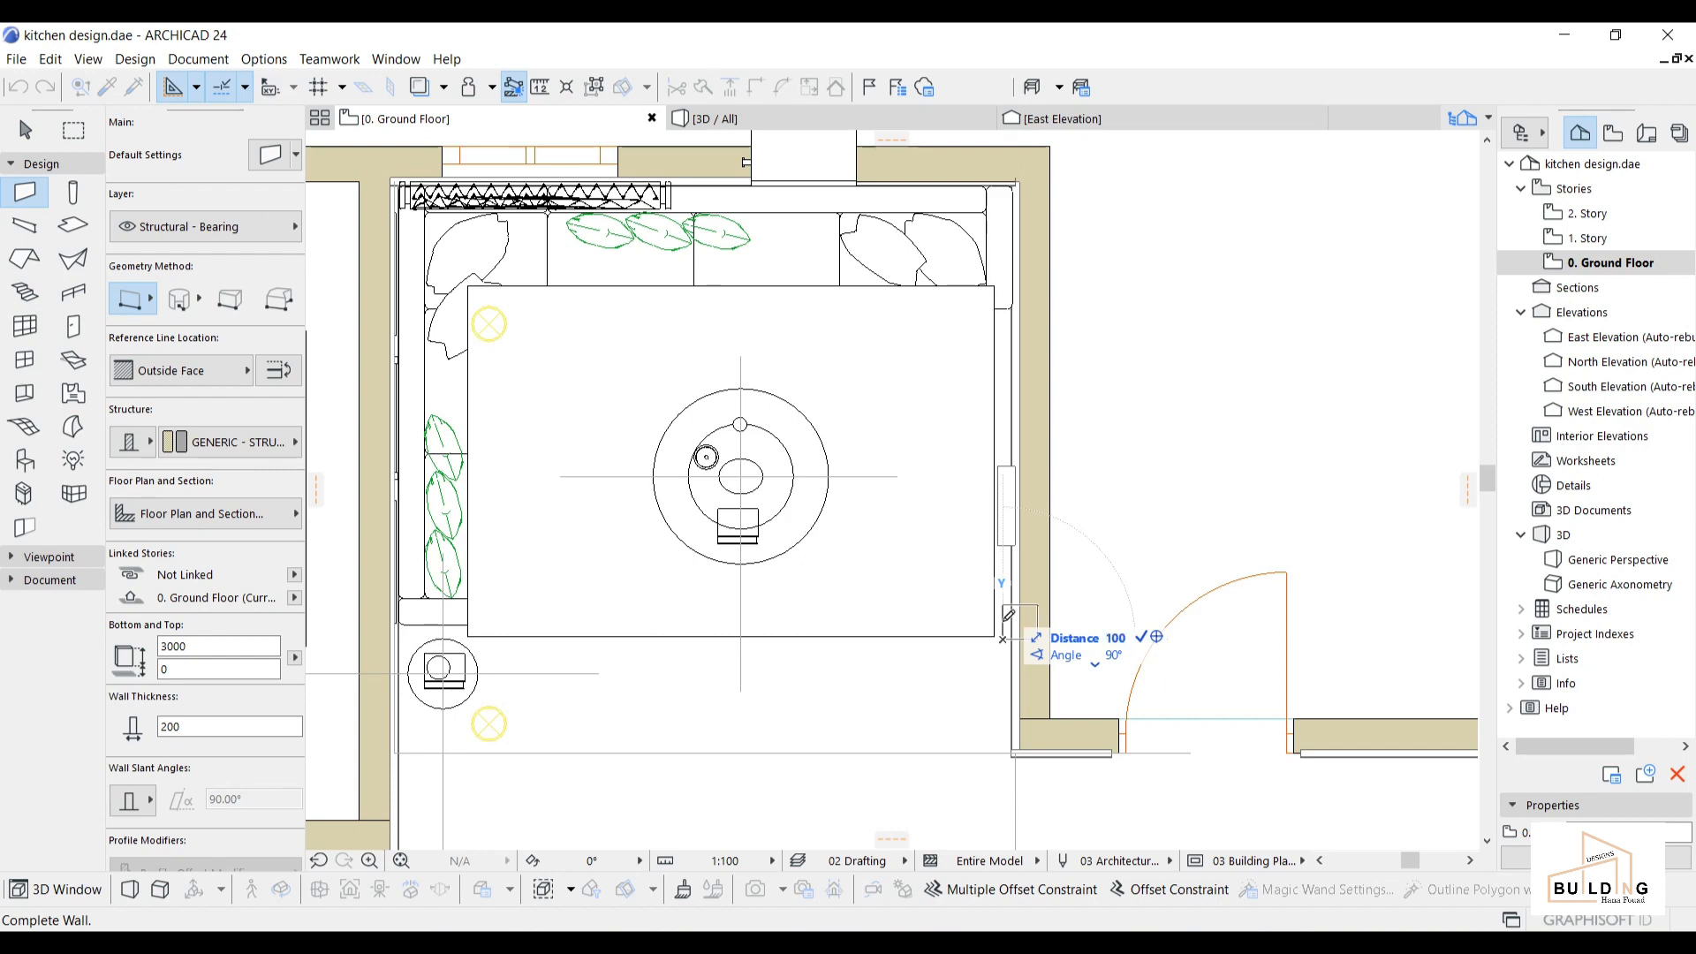
{"action": "left_click", "coordinate": [1003, 621]}
{"action": "scroll", "coordinate": [1014, 648], "scroll_direction": "up", "scroll_amount": 3}
{"action": "key", "text": "Escape"}
Place the short wall near the carpet's lower-right corner and set its thickness to 100 mm.
{"action": "left_click", "coordinate": [996, 633]}
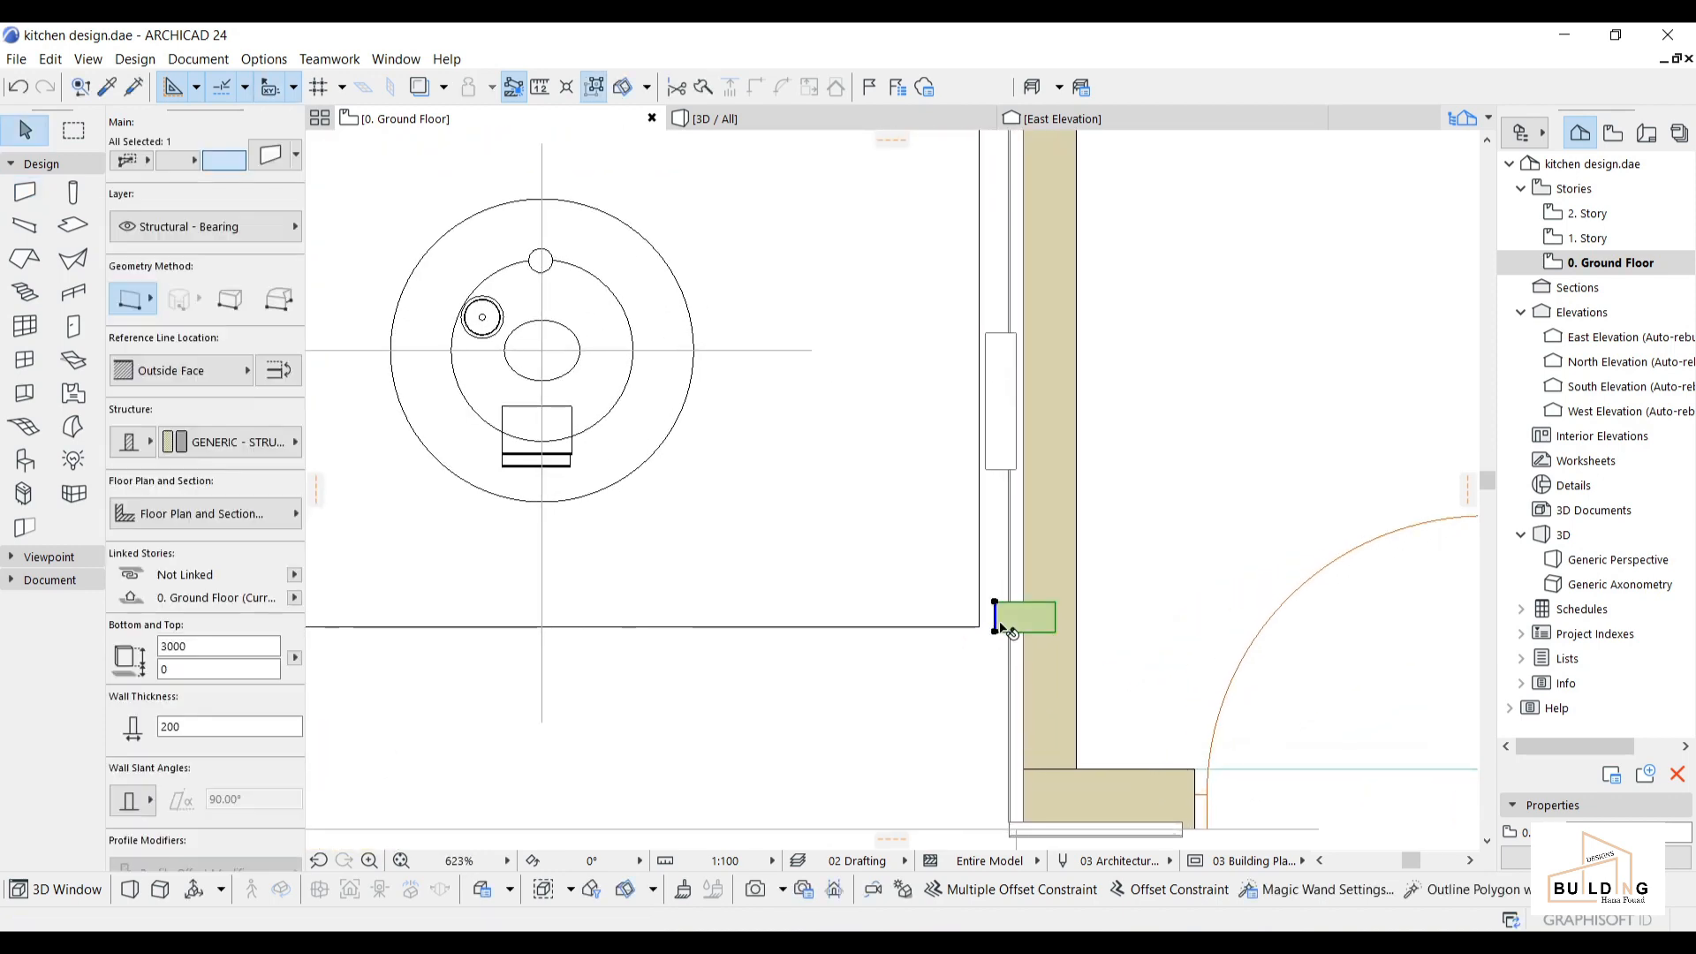
{"action": "scroll", "coordinate": [1043, 618], "scroll_direction": "up", "scroll_amount": 1}
{"action": "scroll", "coordinate": [1045, 622], "scroll_direction": "up", "scroll_amount": 3}
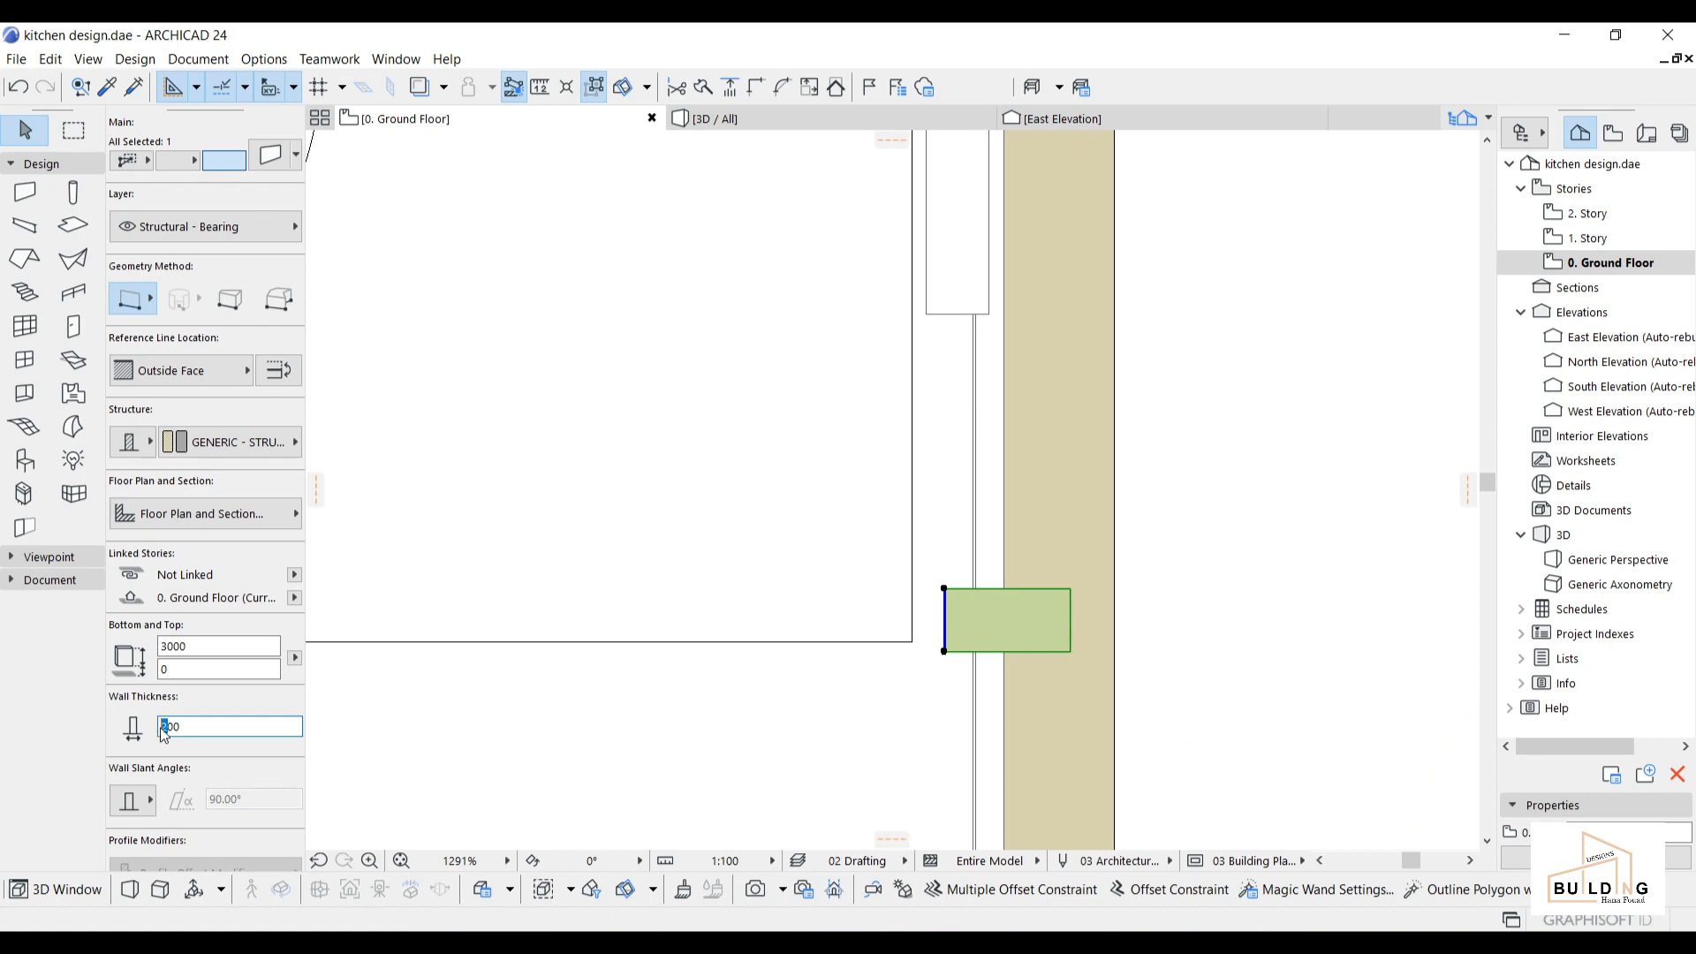
{"action": "type", "text": "100"}
{"action": "key", "text": "Return"}
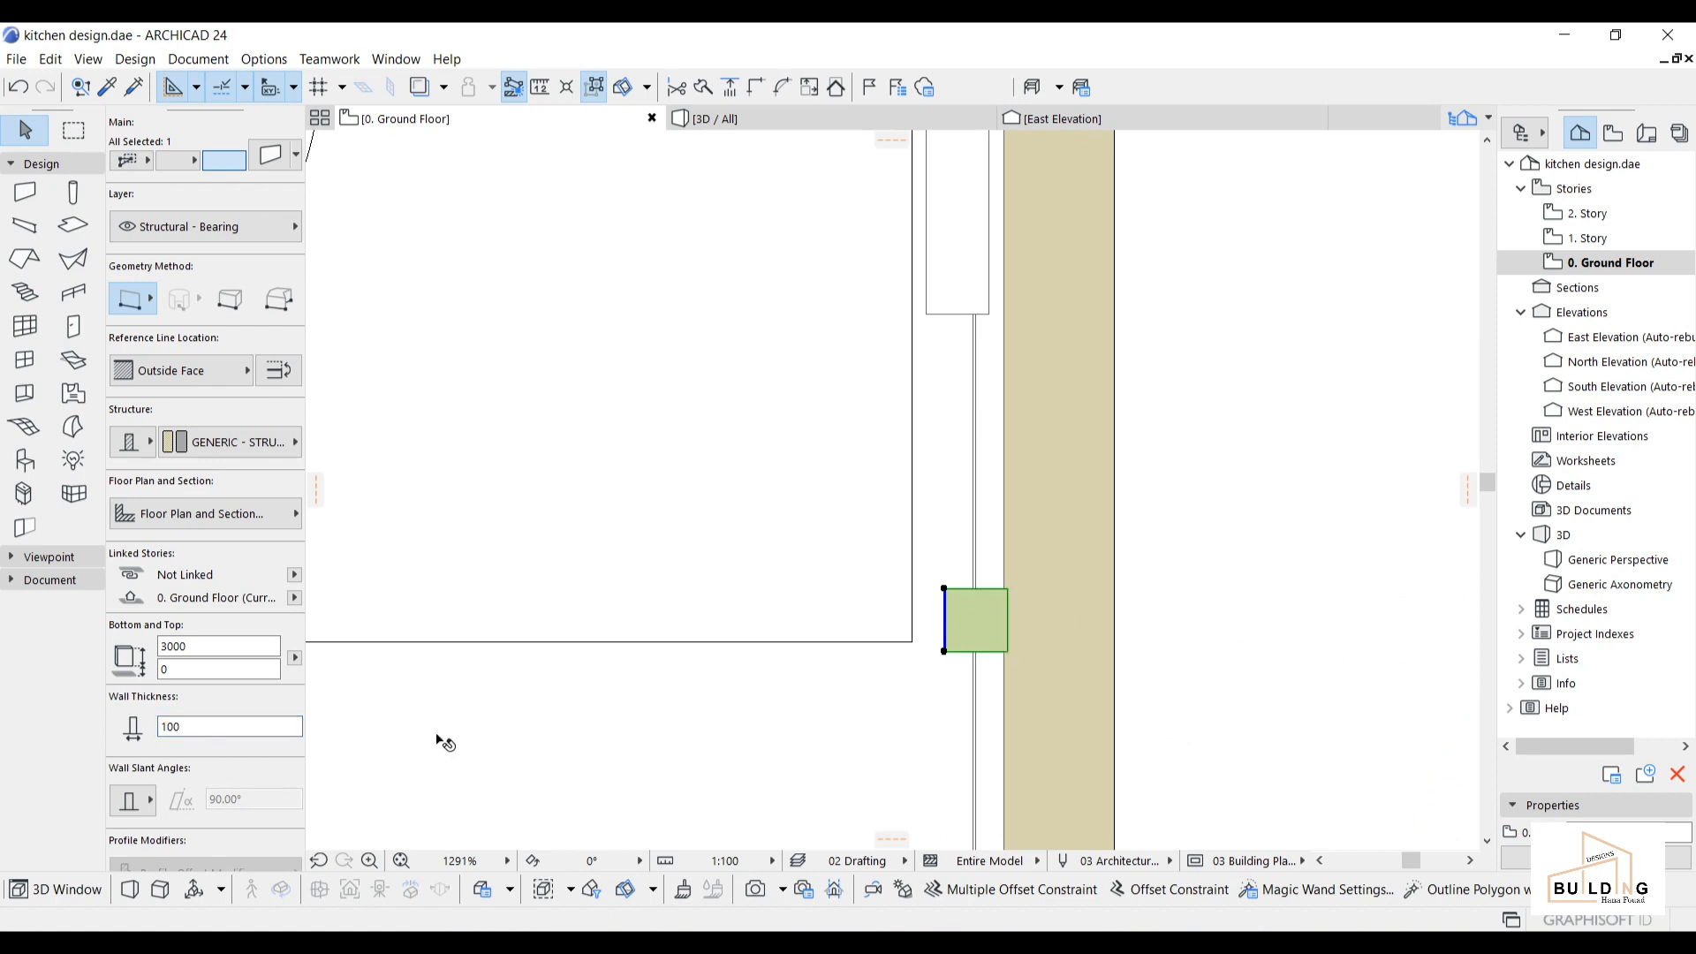
Move the small square wall horizontally towards the carpet, clear of the structural core of the room's right wall.
{"action": "scroll", "coordinate": [978, 654], "scroll_direction": "up", "scroll_amount": 3}
{"action": "left_click", "coordinate": [1040, 705]}
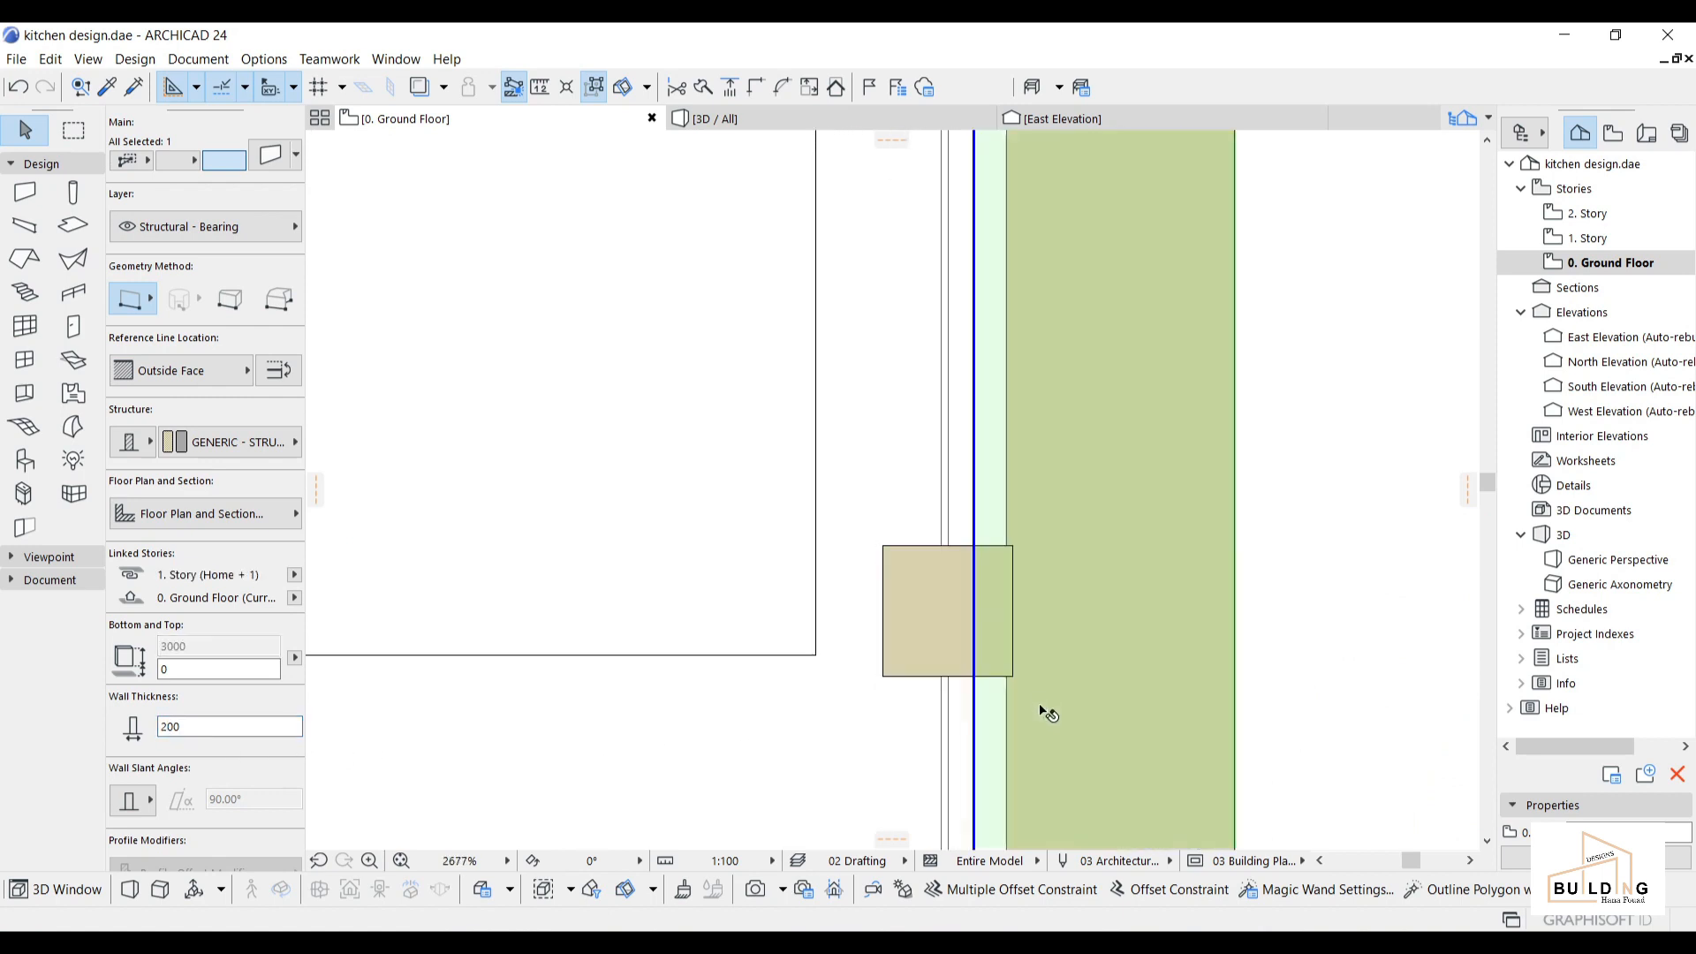
{"action": "key", "text": "Escape"}
{"action": "left_click", "coordinate": [882, 665]}
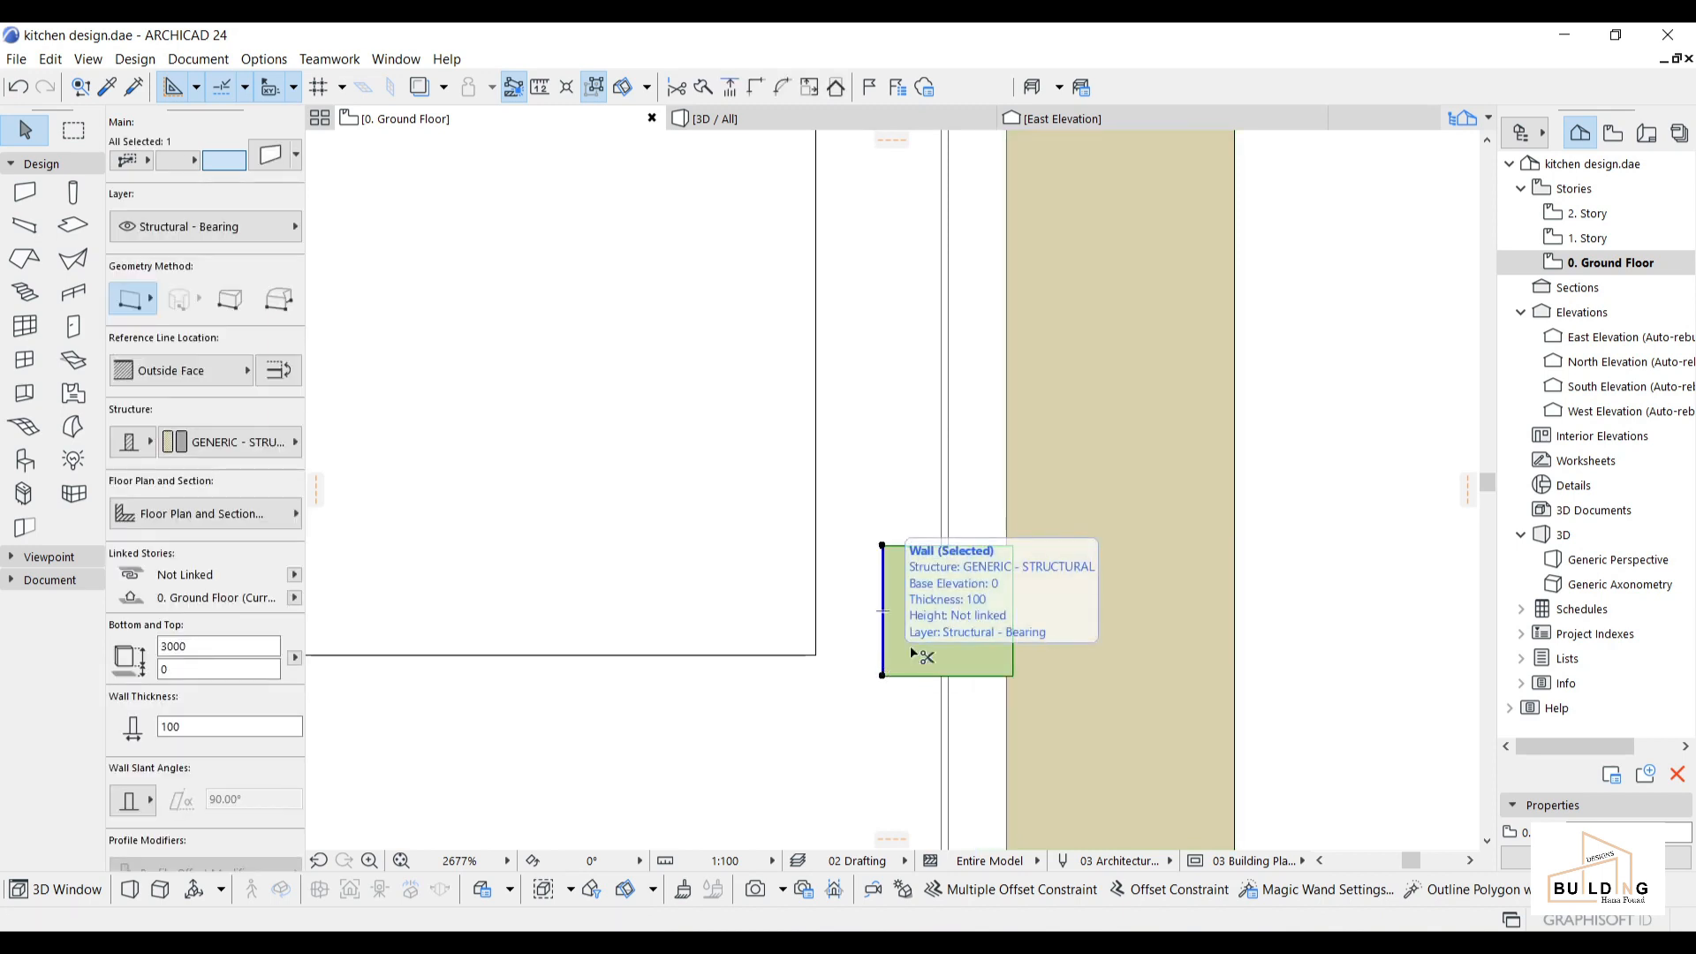
{"action": "key", "text": "ctrl+d"}
{"action": "left_click", "coordinate": [1014, 546]}
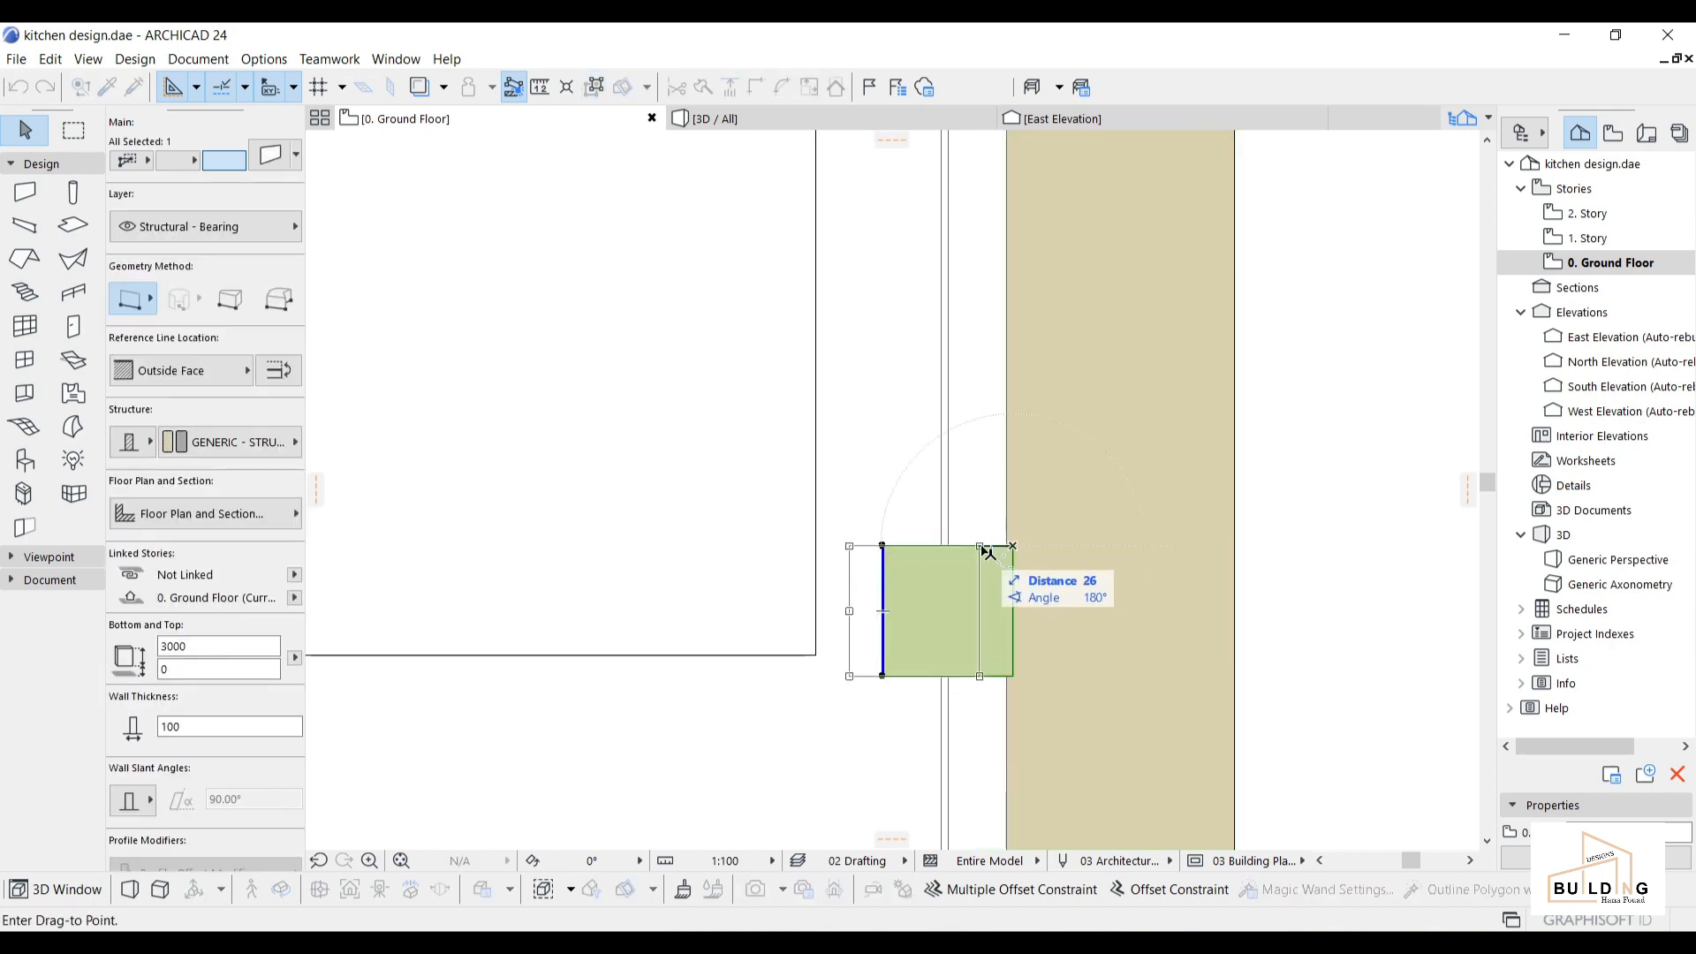
{"action": "left_click", "coordinate": [985, 546]}
Move the small wall further so its outer edge meets the reference line of the room's right wall.
{"action": "left_click", "coordinate": [1022, 546]}
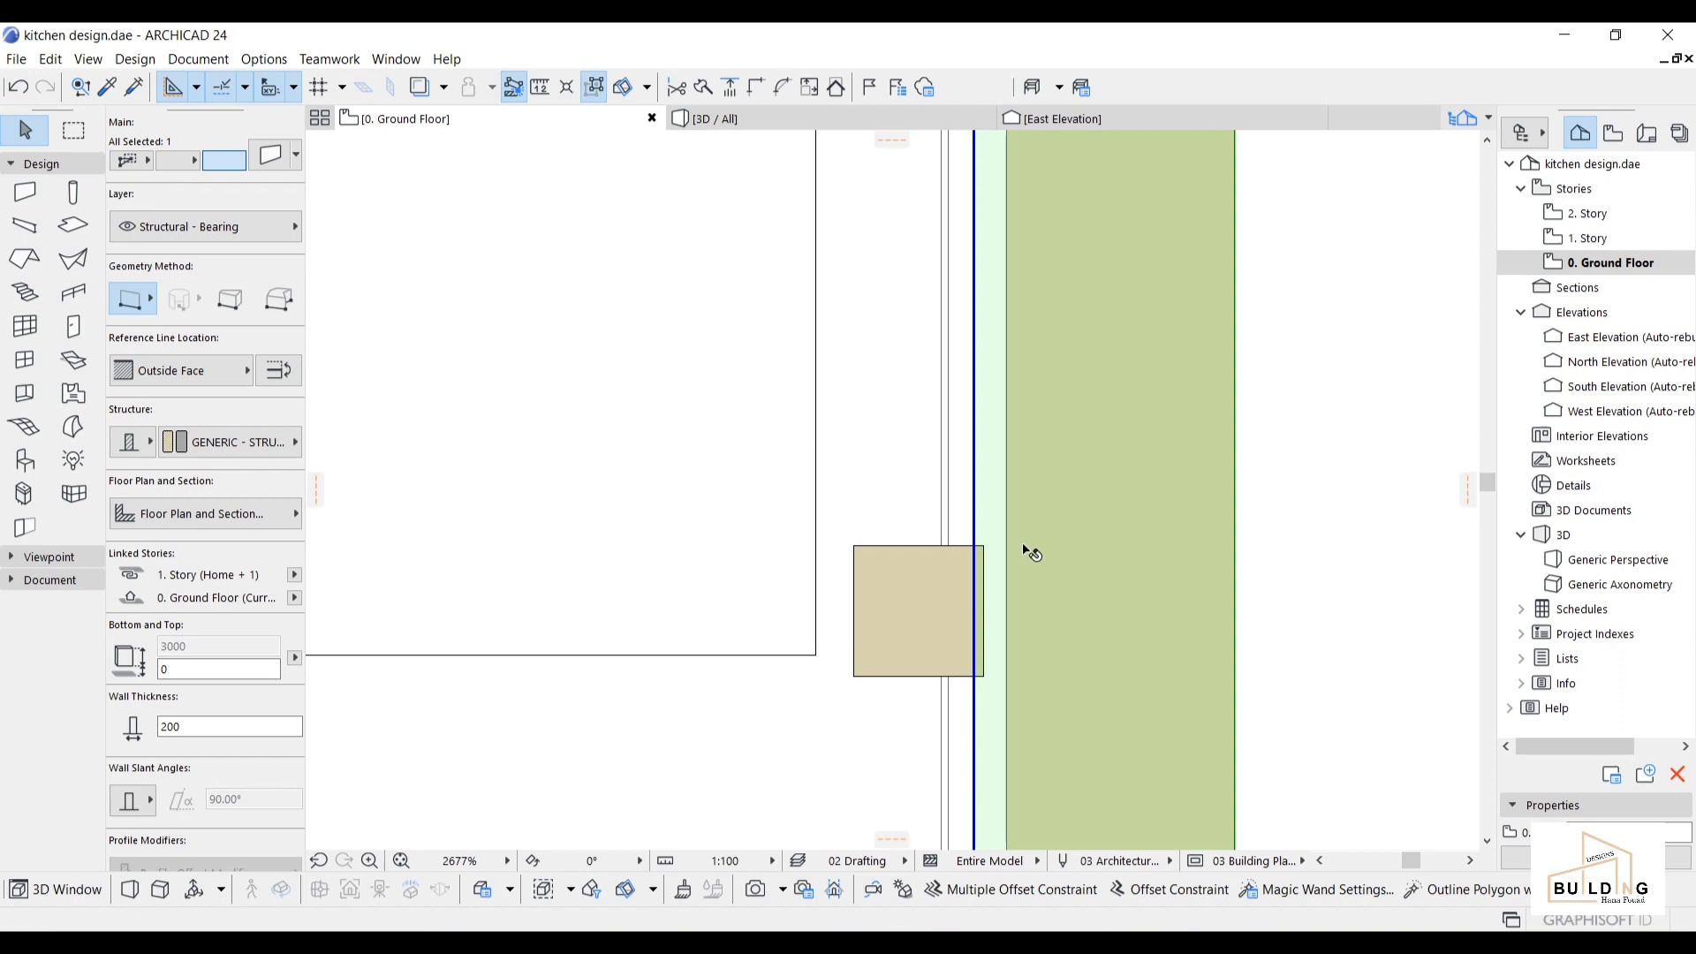
{"action": "left_click", "coordinate": [893, 578]}
{"action": "key", "text": "ctrl+d"}
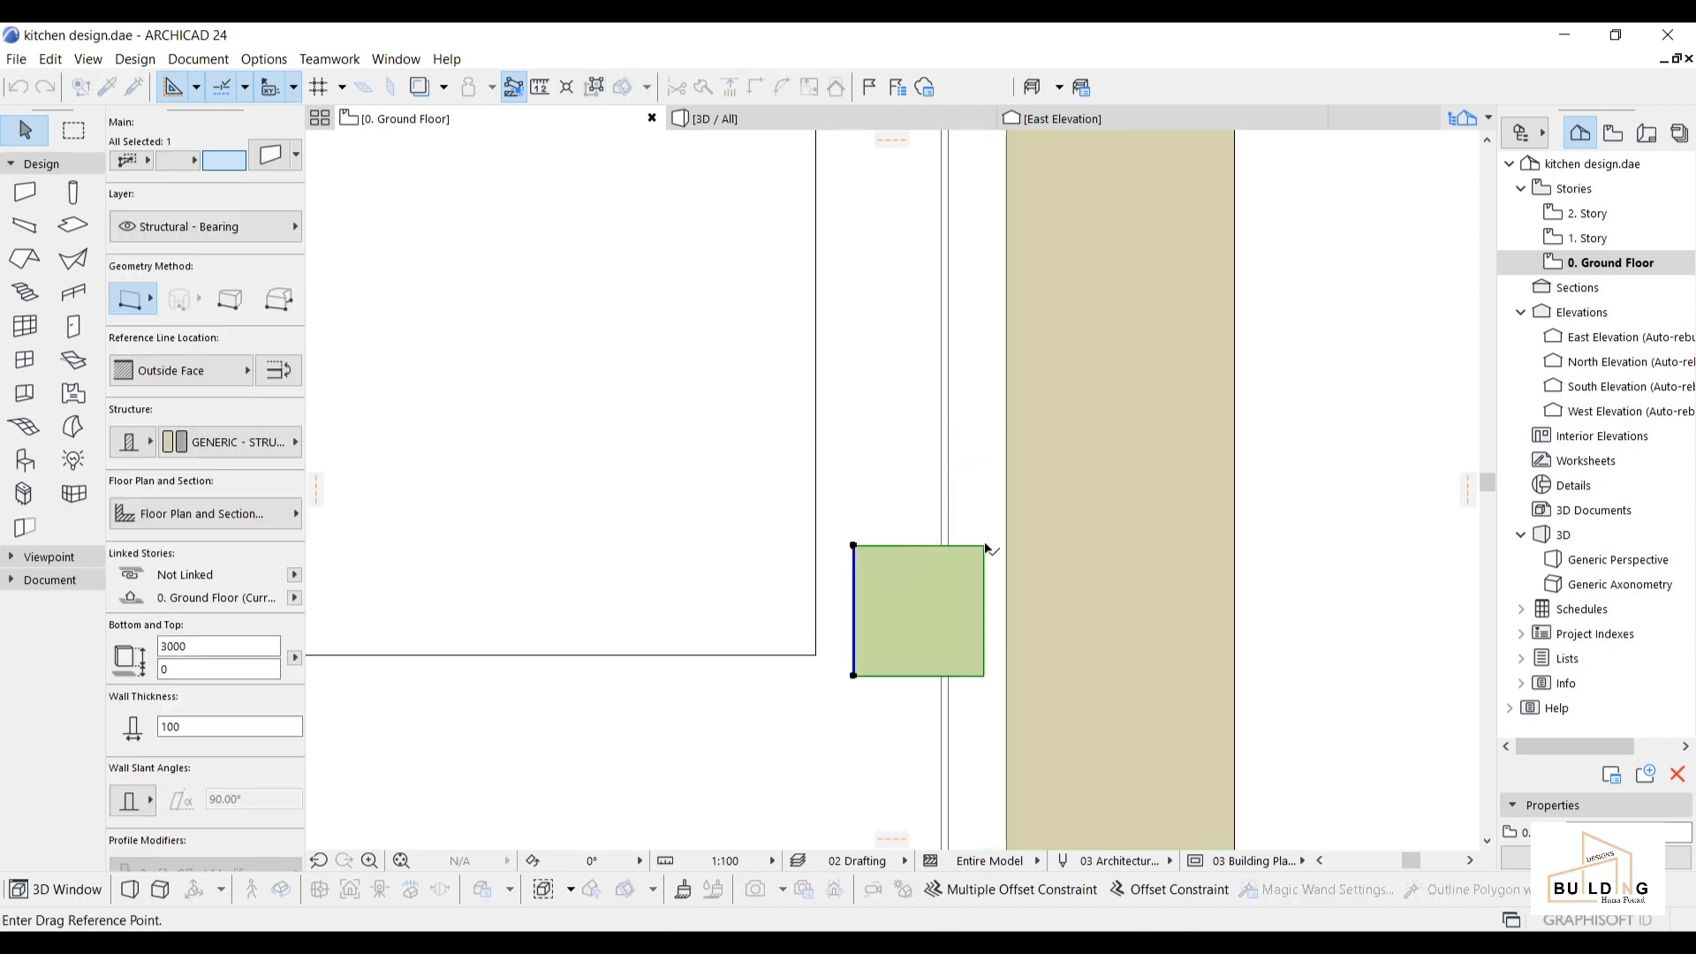
{"action": "left_click", "coordinate": [985, 546]}
{"action": "left_click", "coordinate": [974, 546]}
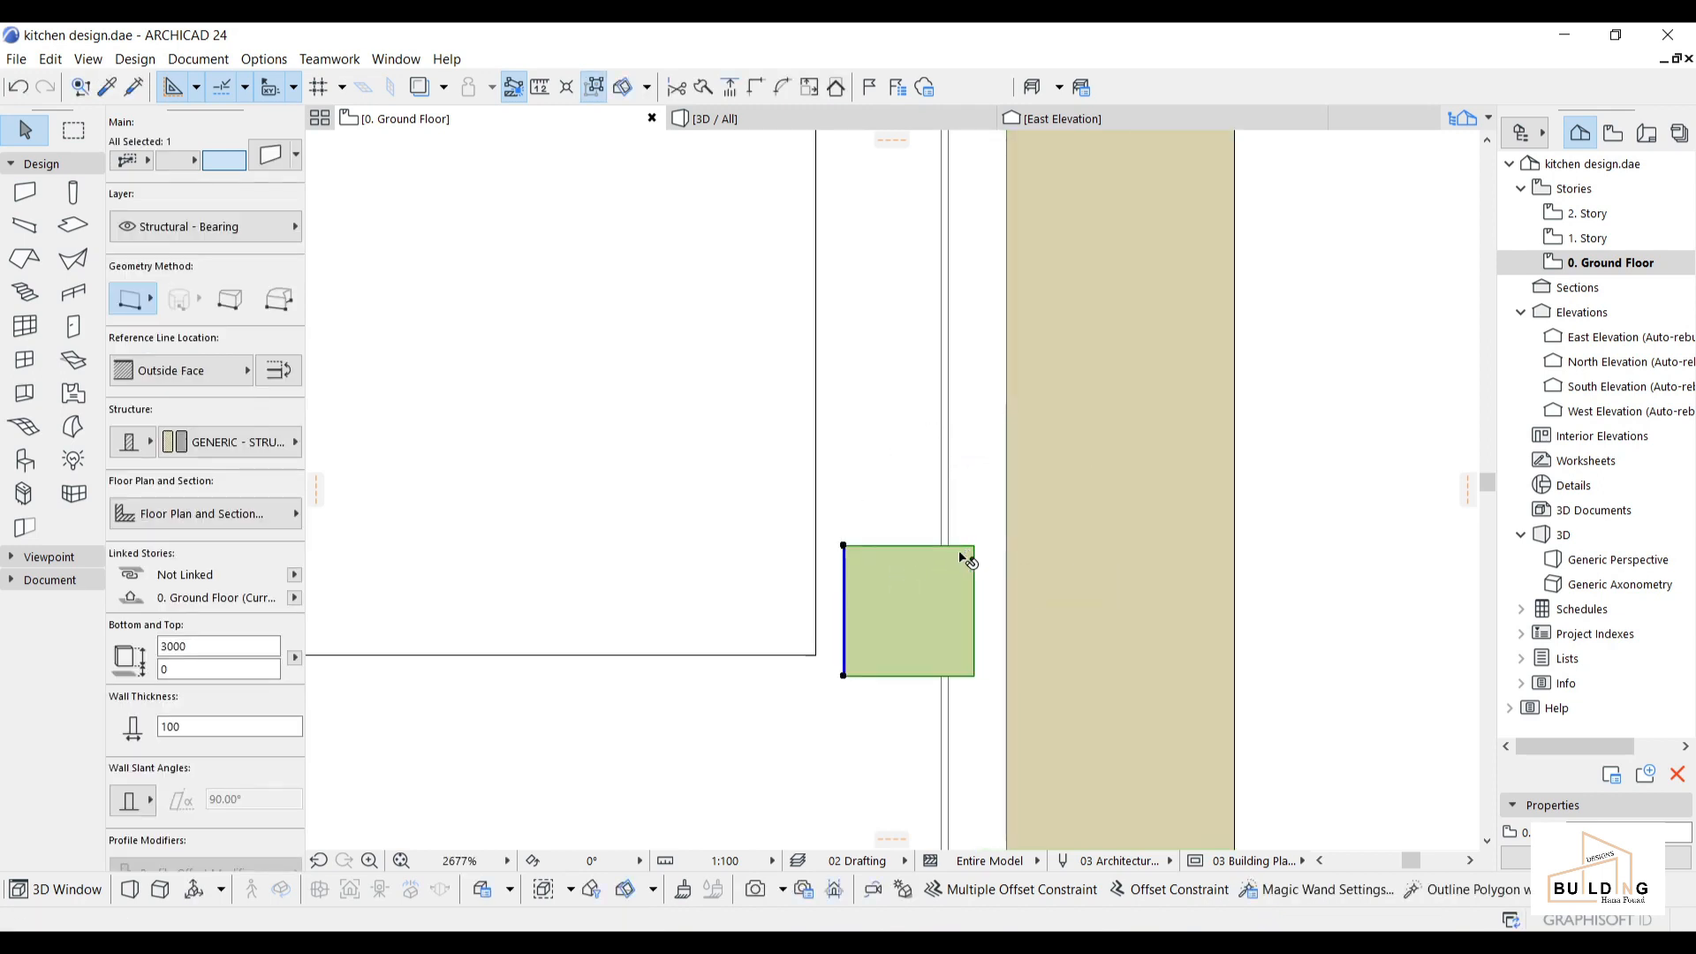
In the 3D view, override the outside face surface of the new vertical strip with Wood - Walnut Vertical.
{"action": "left_click", "coordinate": [762, 119]}
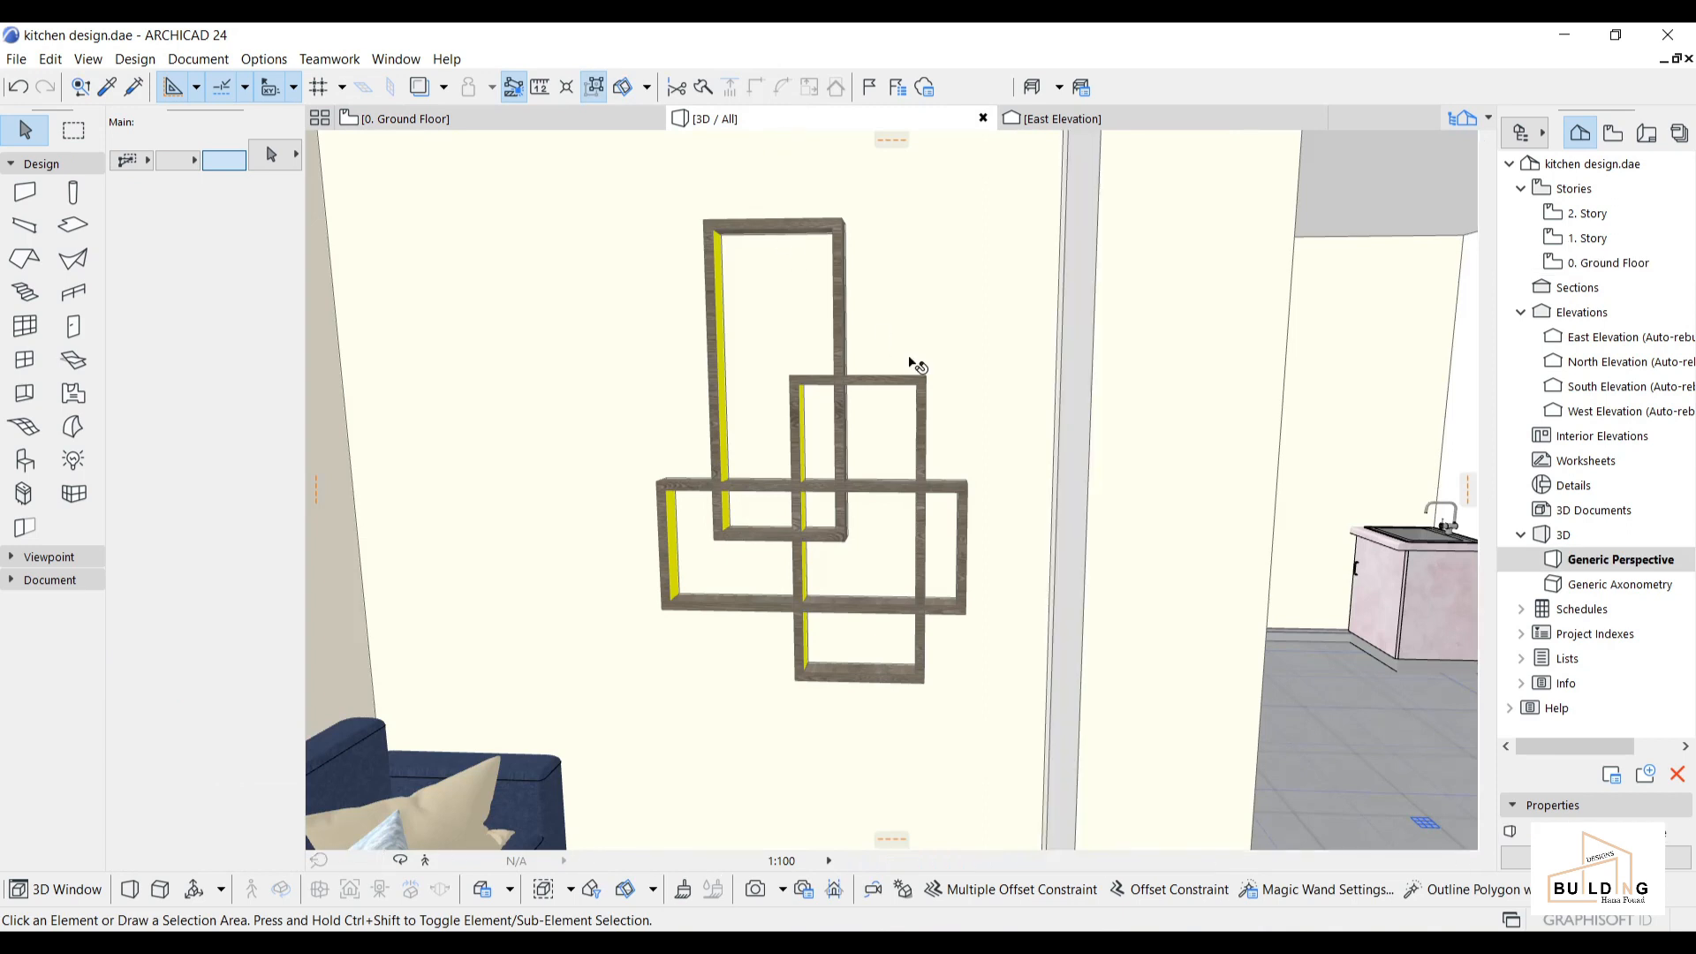
{"action": "scroll", "coordinate": [1125, 429], "scroll_direction": "down", "scroll_amount": 2}
{"action": "middle_click_drag", "start_coordinate": [1124, 429], "coordinate": [1014, 403]}
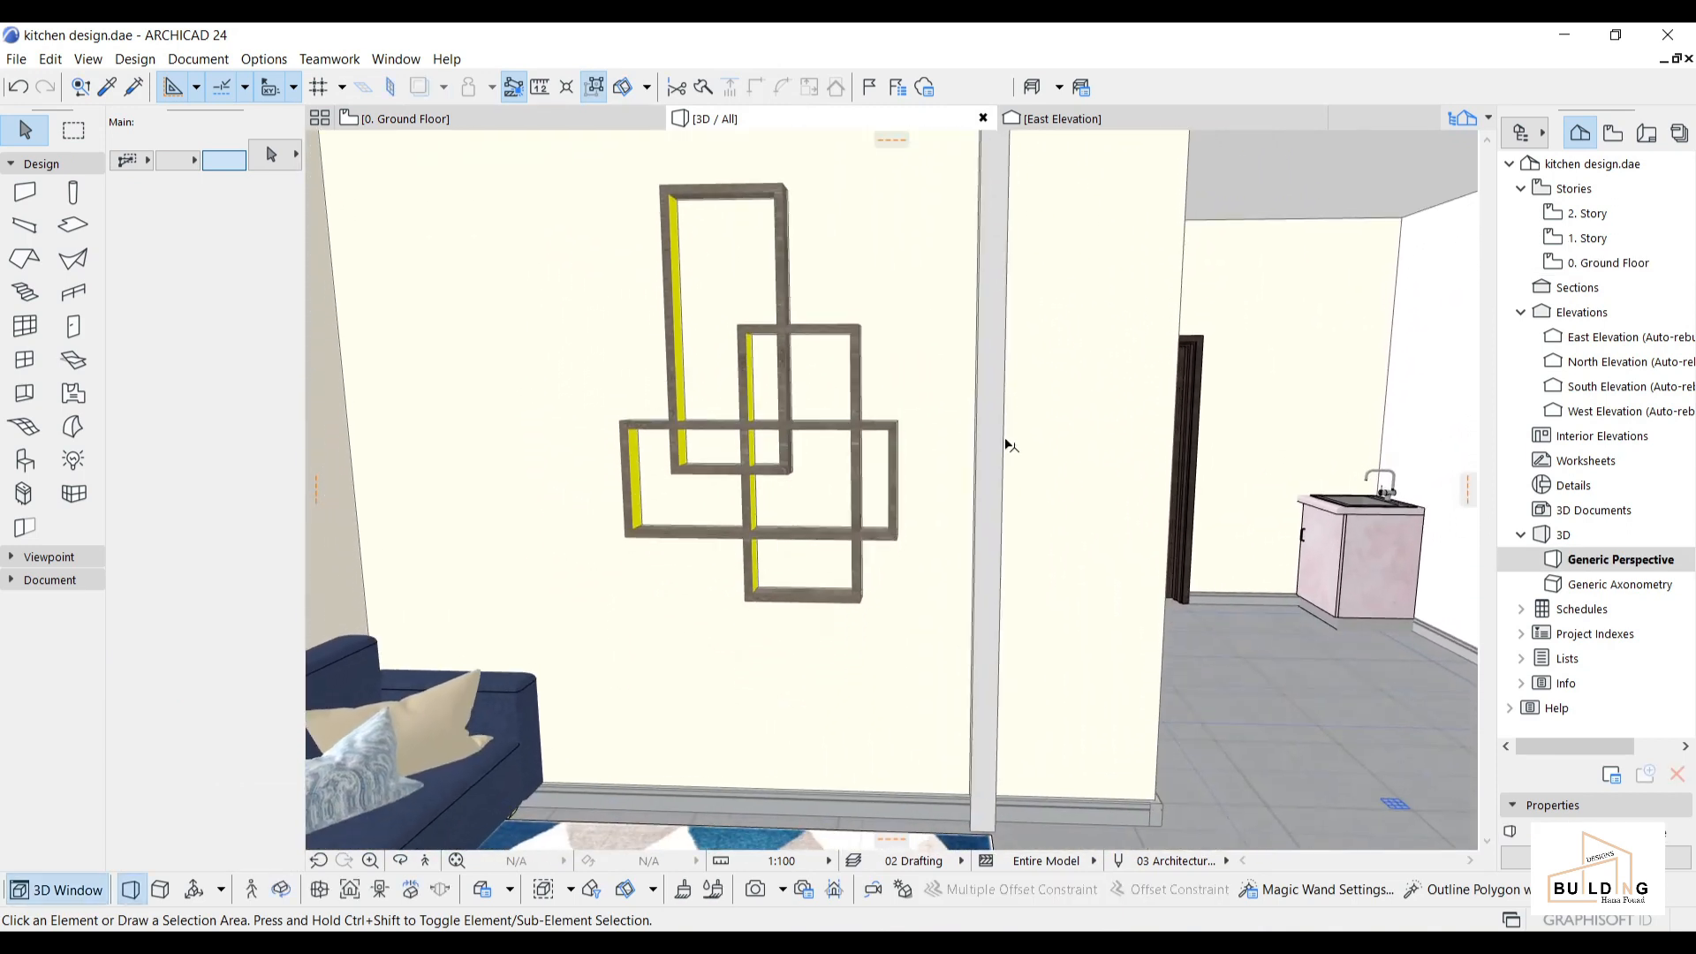
{"action": "left_click", "coordinate": [999, 447]}
{"action": "left_click", "coordinate": [123, 804]}
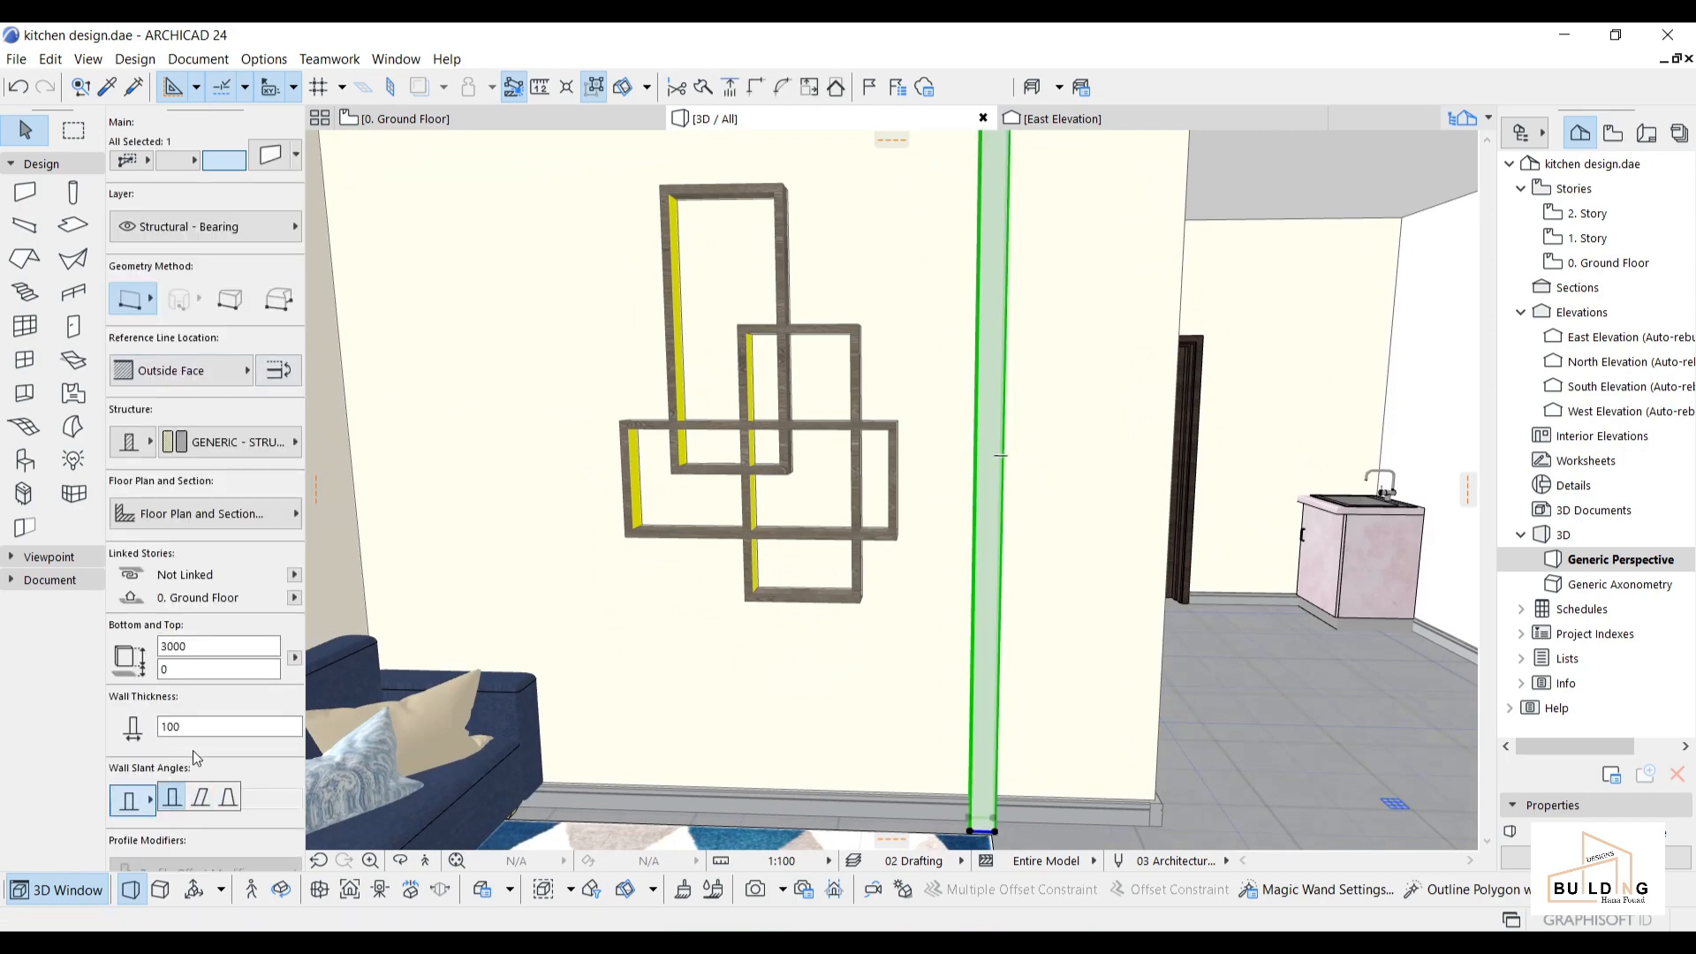
{"action": "scroll", "coordinate": [199, 766], "scroll_direction": "down", "scroll_amount": 5}
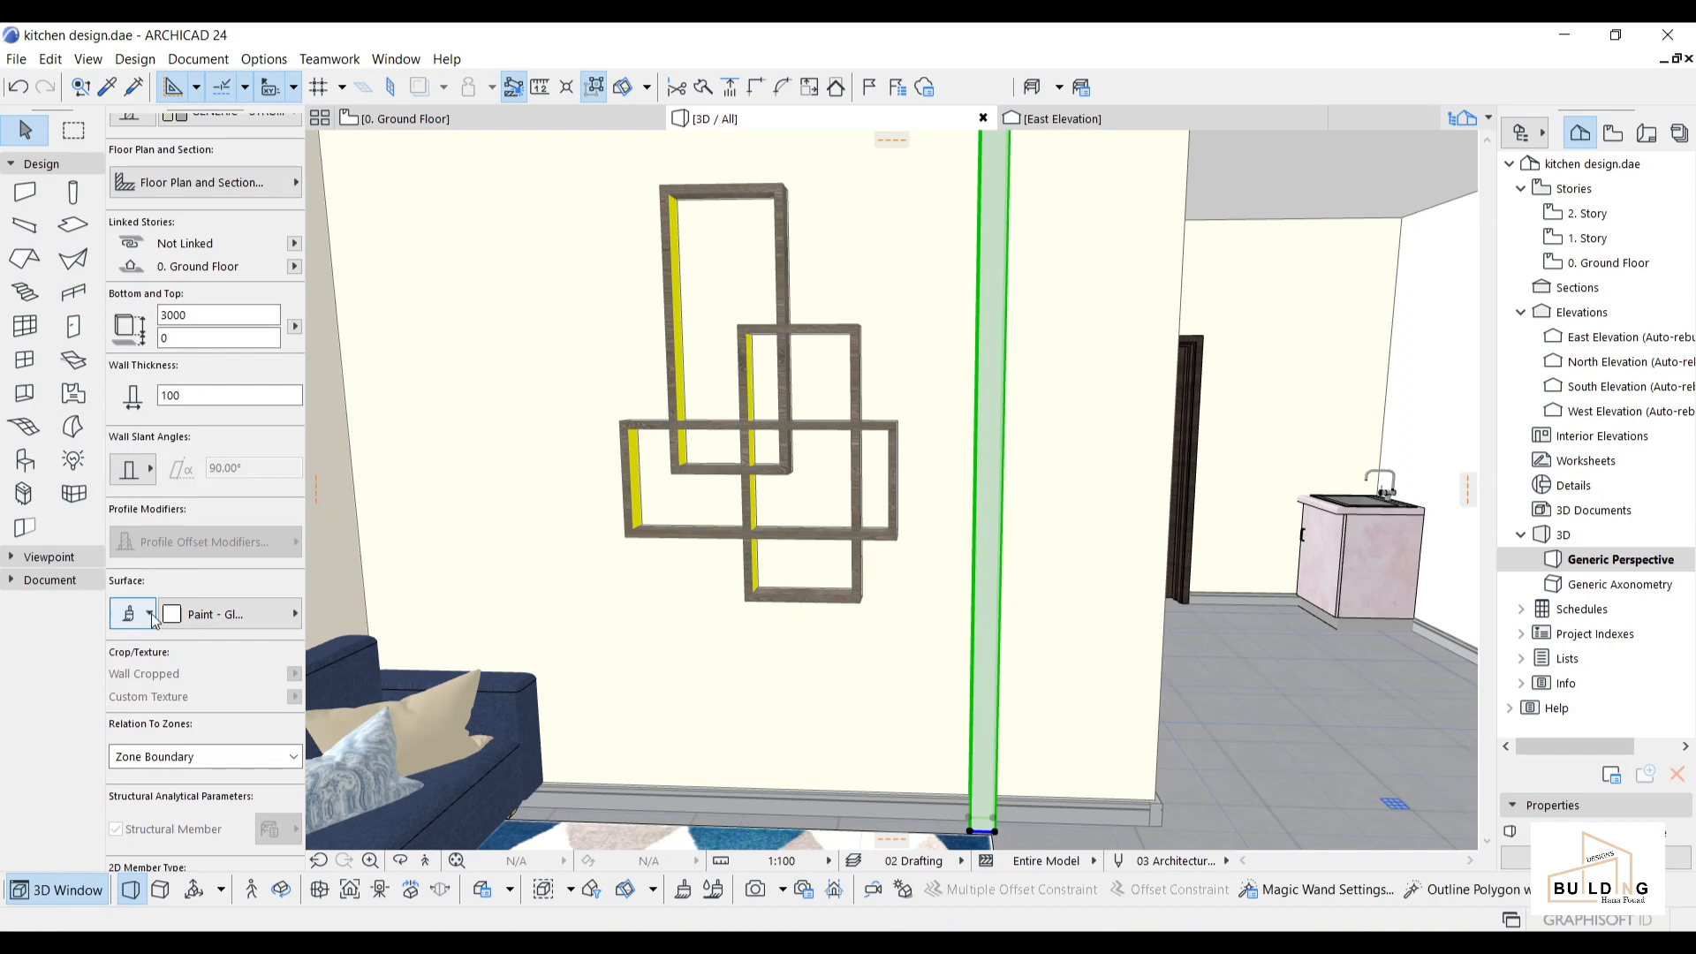
{"action": "left_click", "coordinate": [150, 615]}
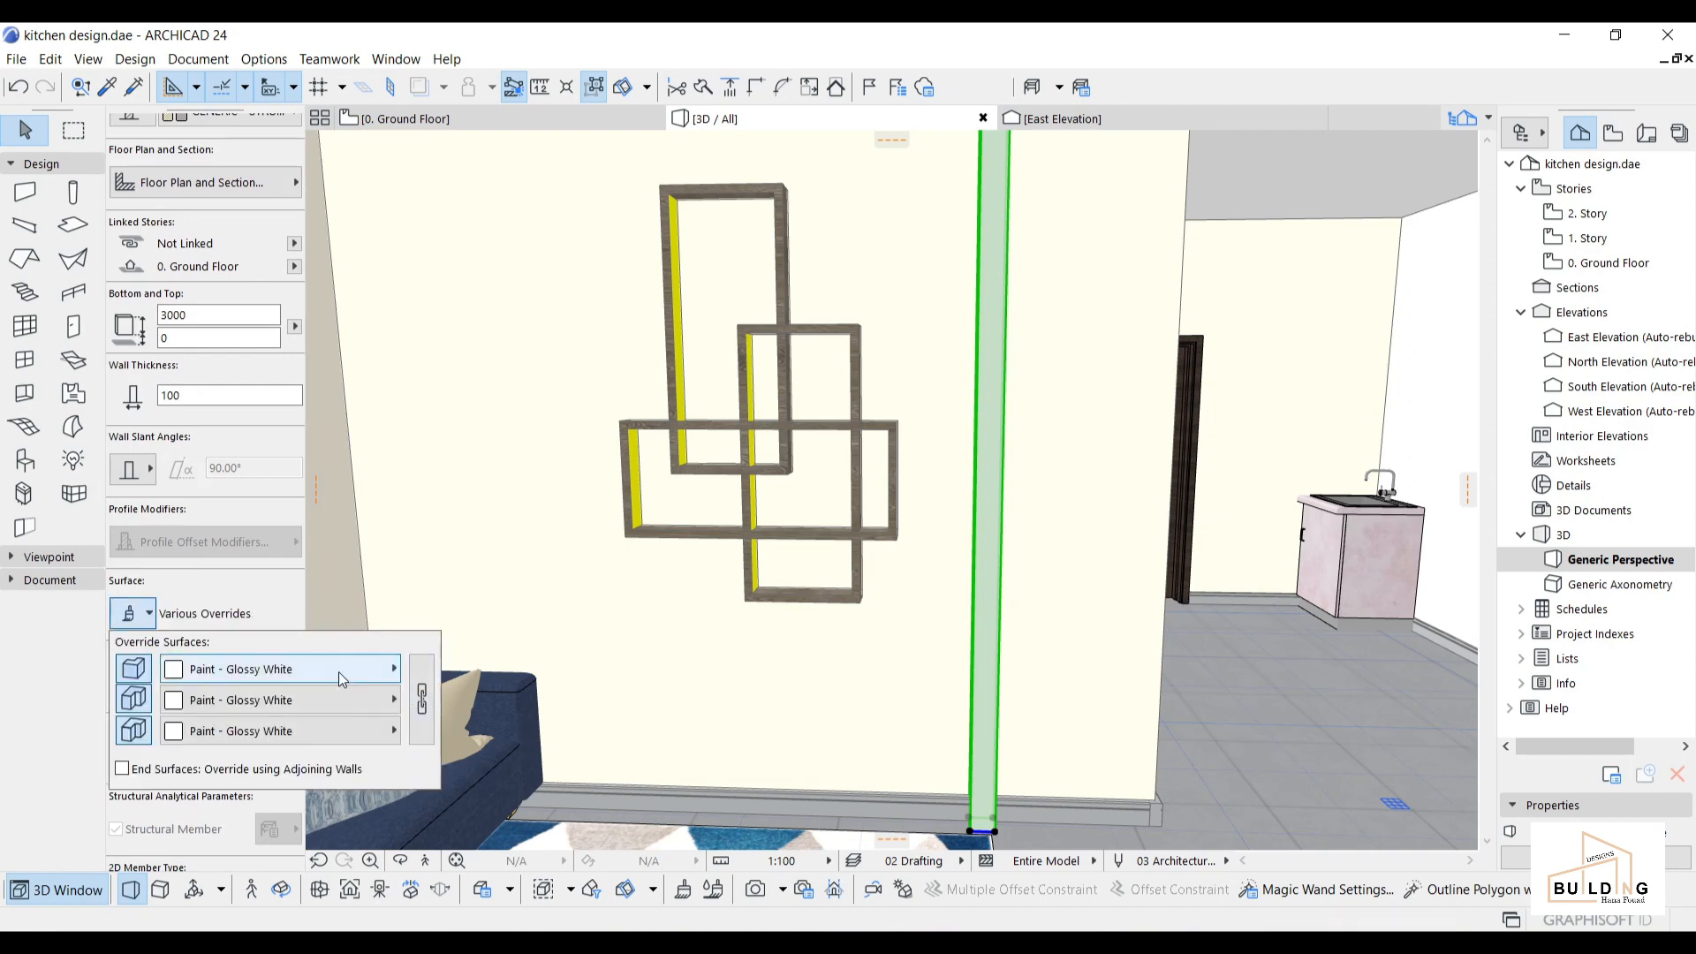
{"action": "left_click", "coordinate": [338, 671]}
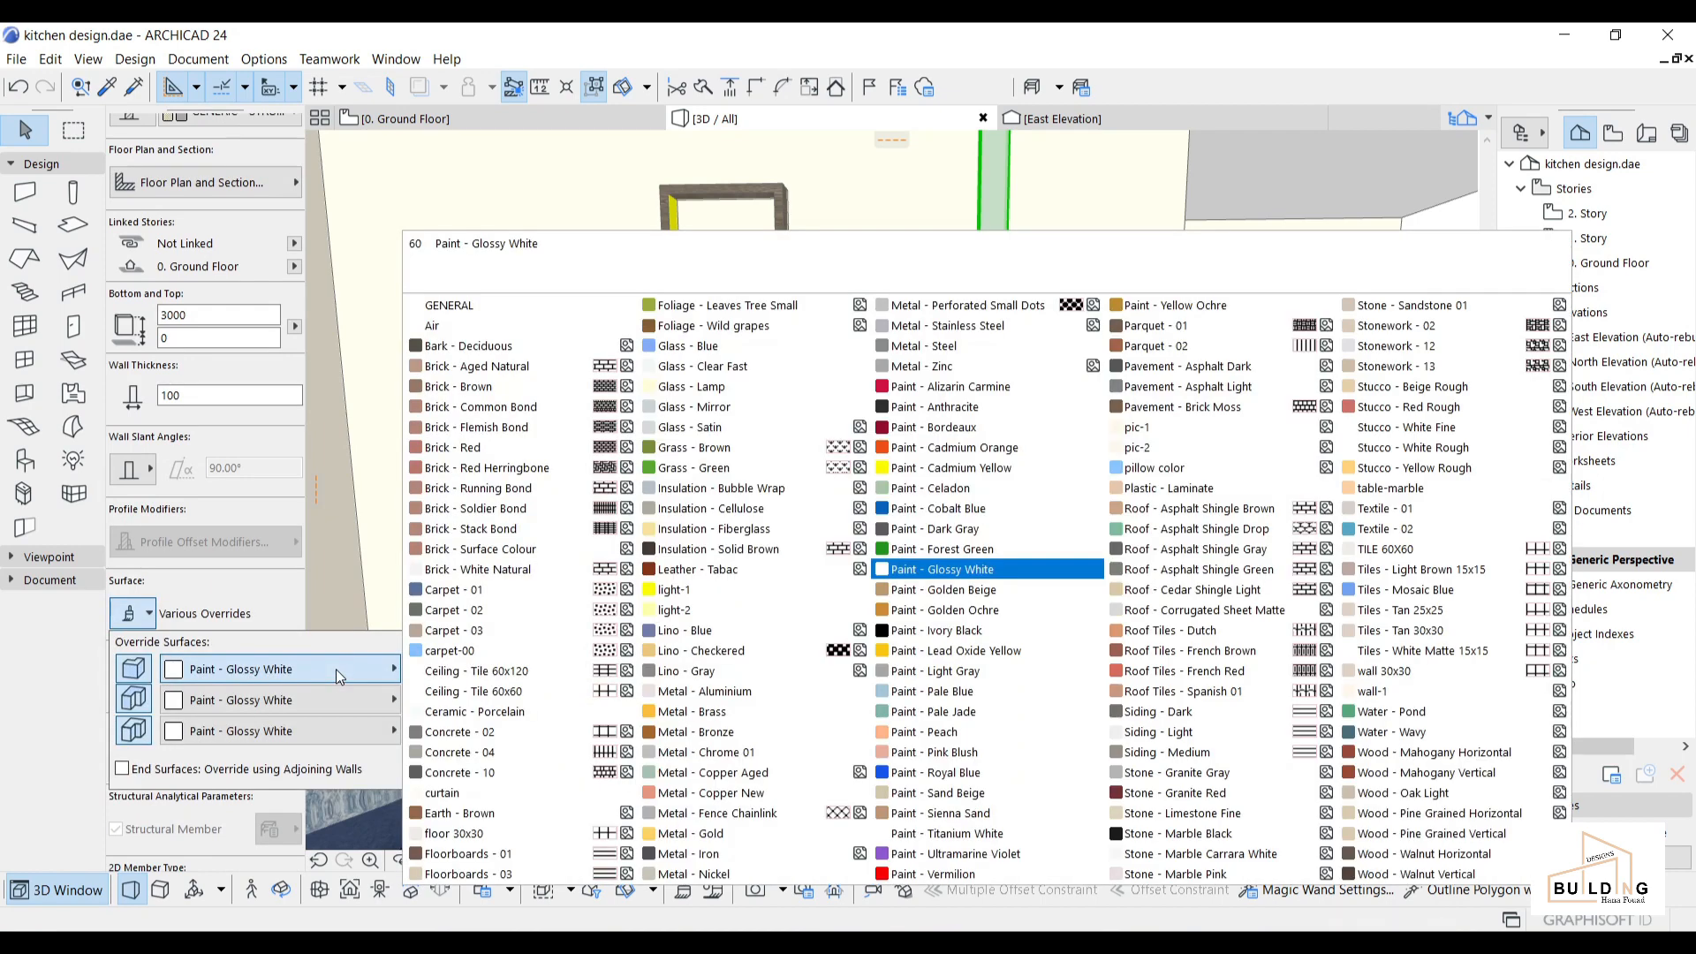
{"action": "left_click", "coordinate": [1376, 873]}
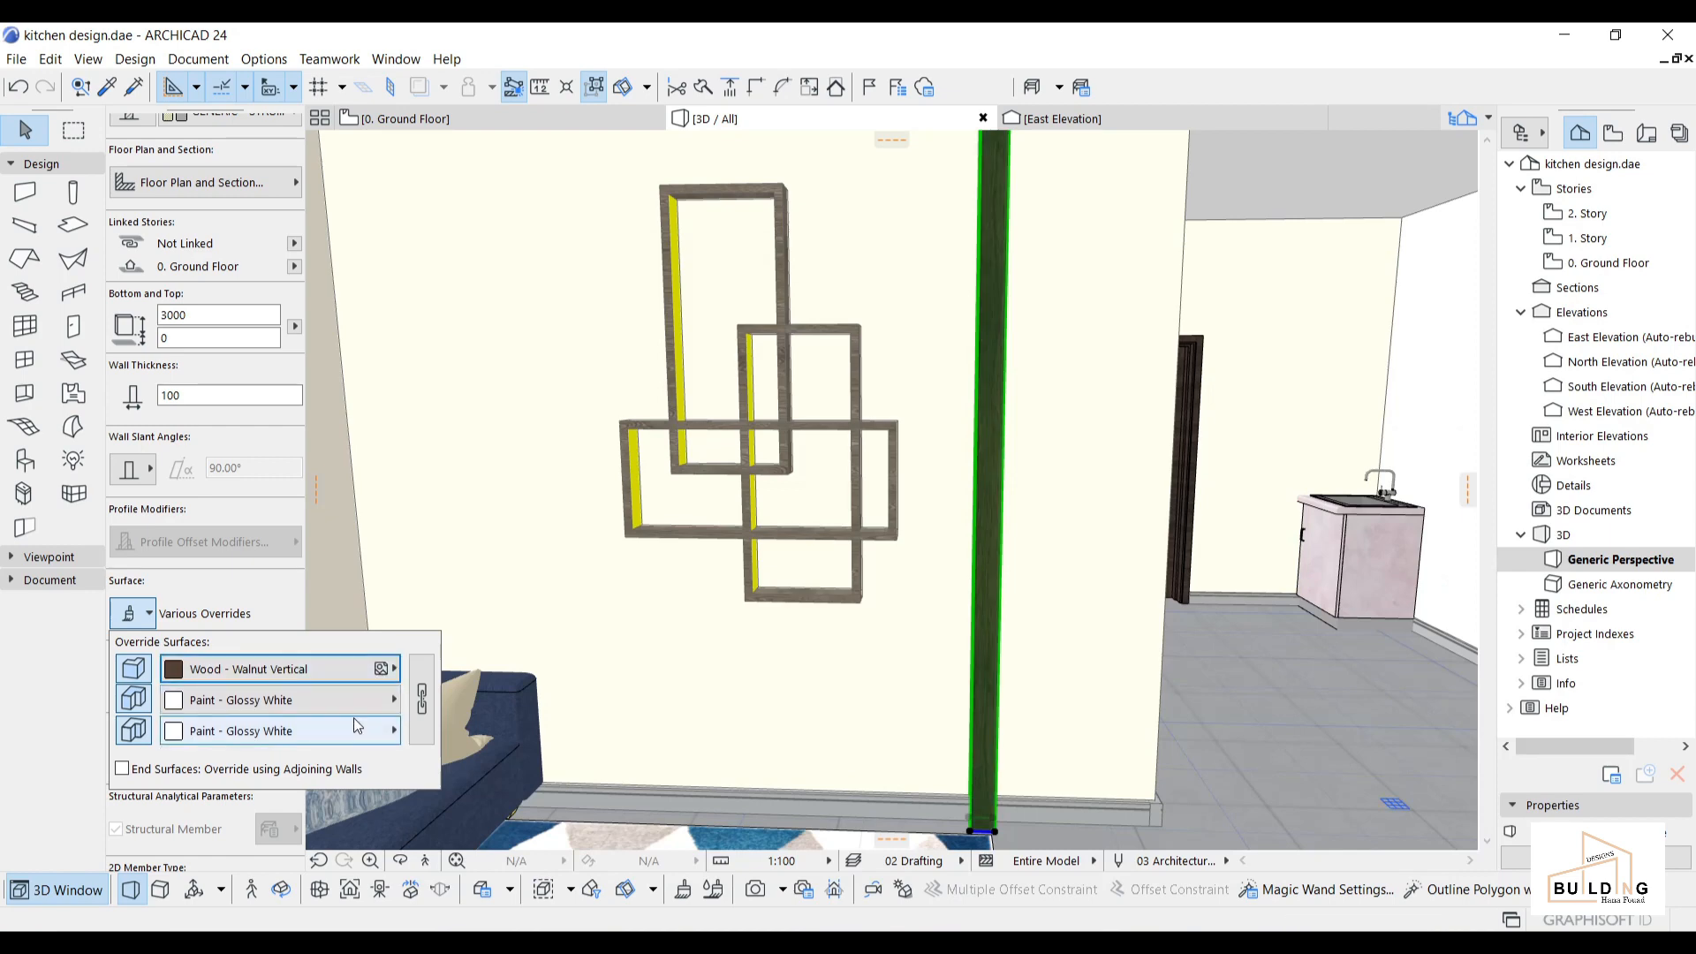
Override the edge surface of the walnut strip with light-2.
{"action": "left_click", "coordinate": [400, 861]}
{"action": "left_click_drag", "start_coordinate": [731, 700], "coordinate": [1132, 716]}
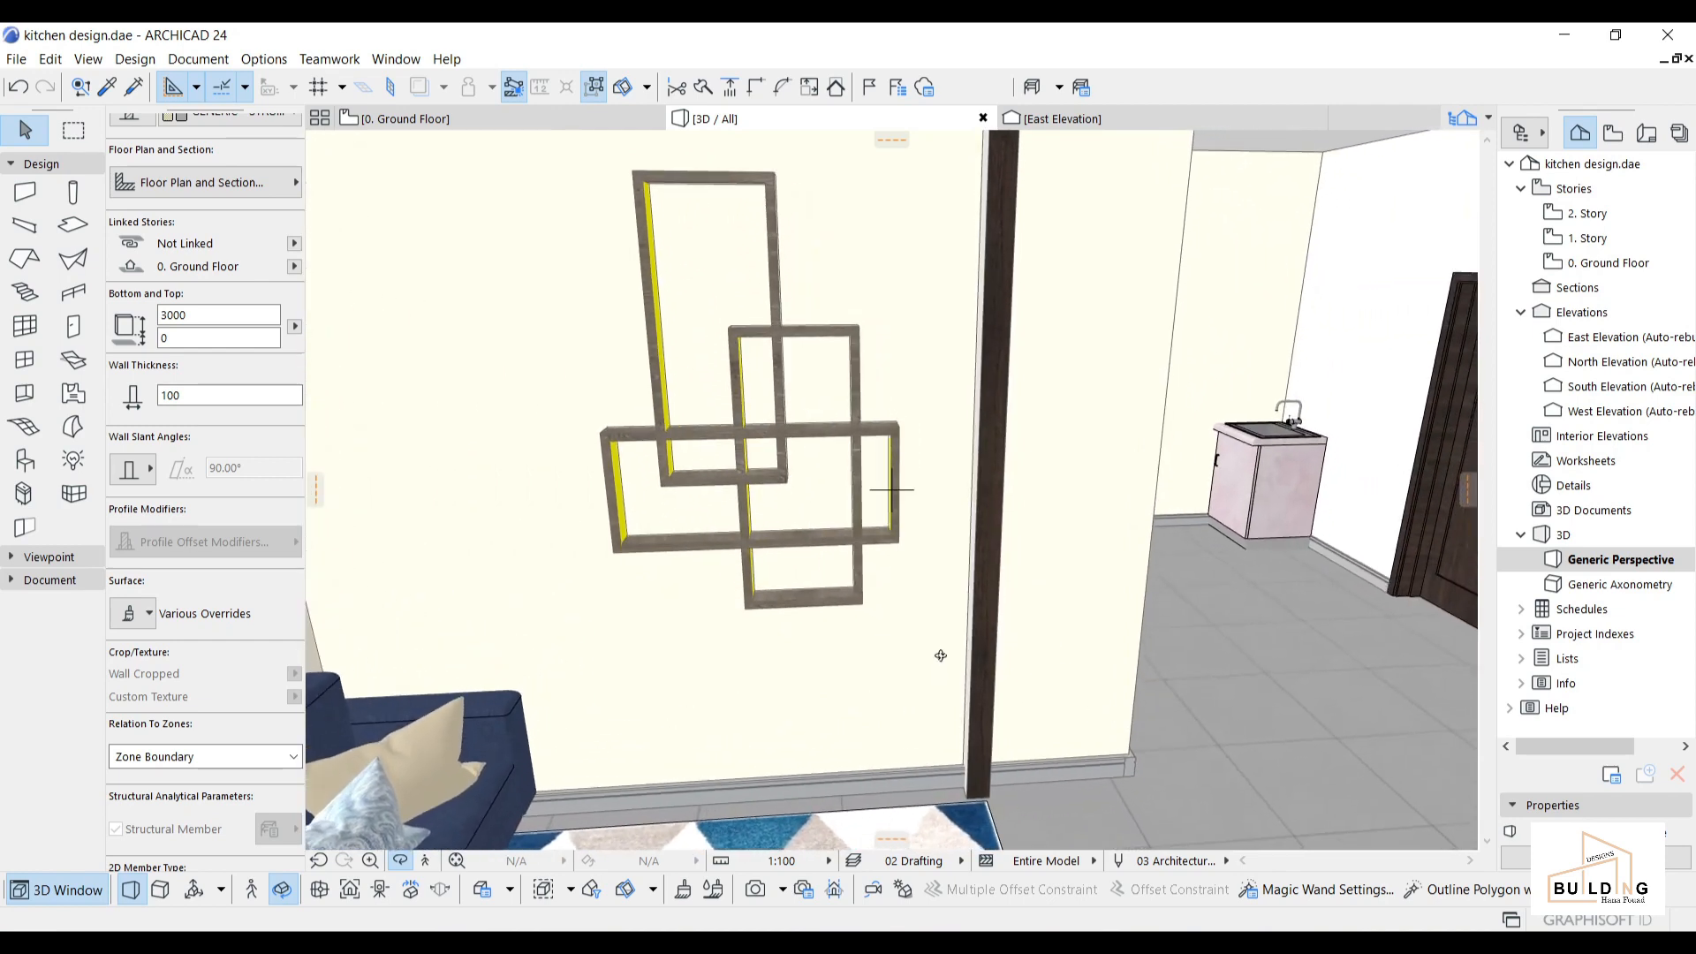
{"action": "left_click", "coordinate": [144, 615]}
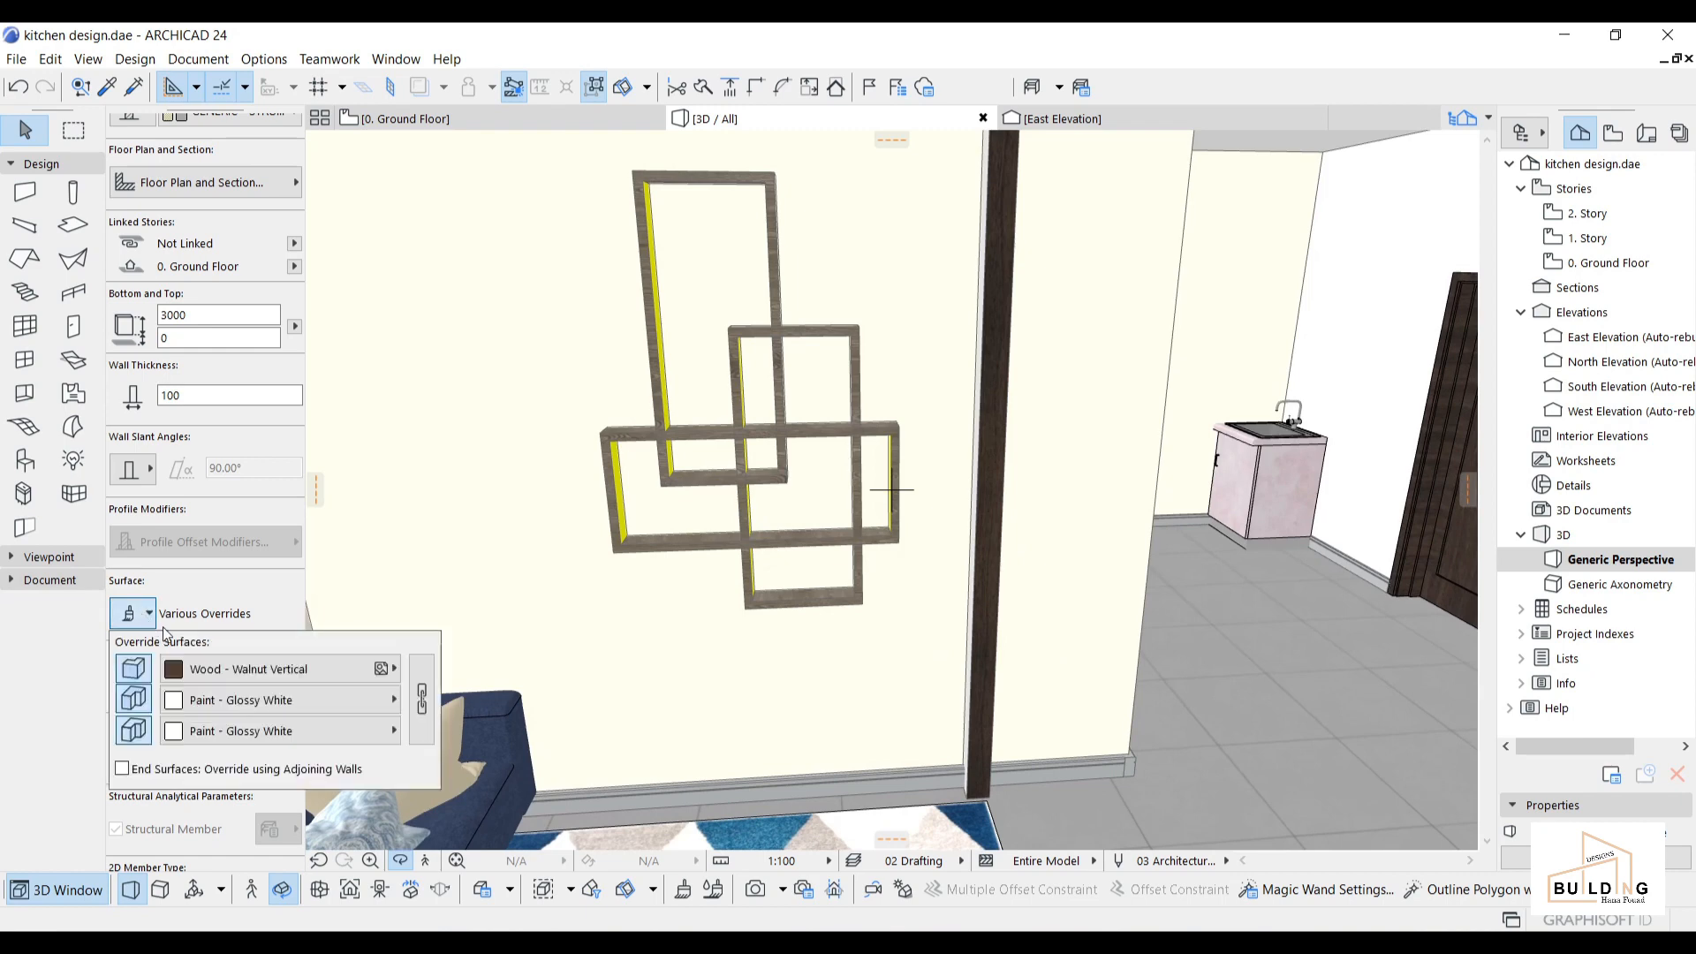
{"action": "left_click", "coordinate": [192, 701]}
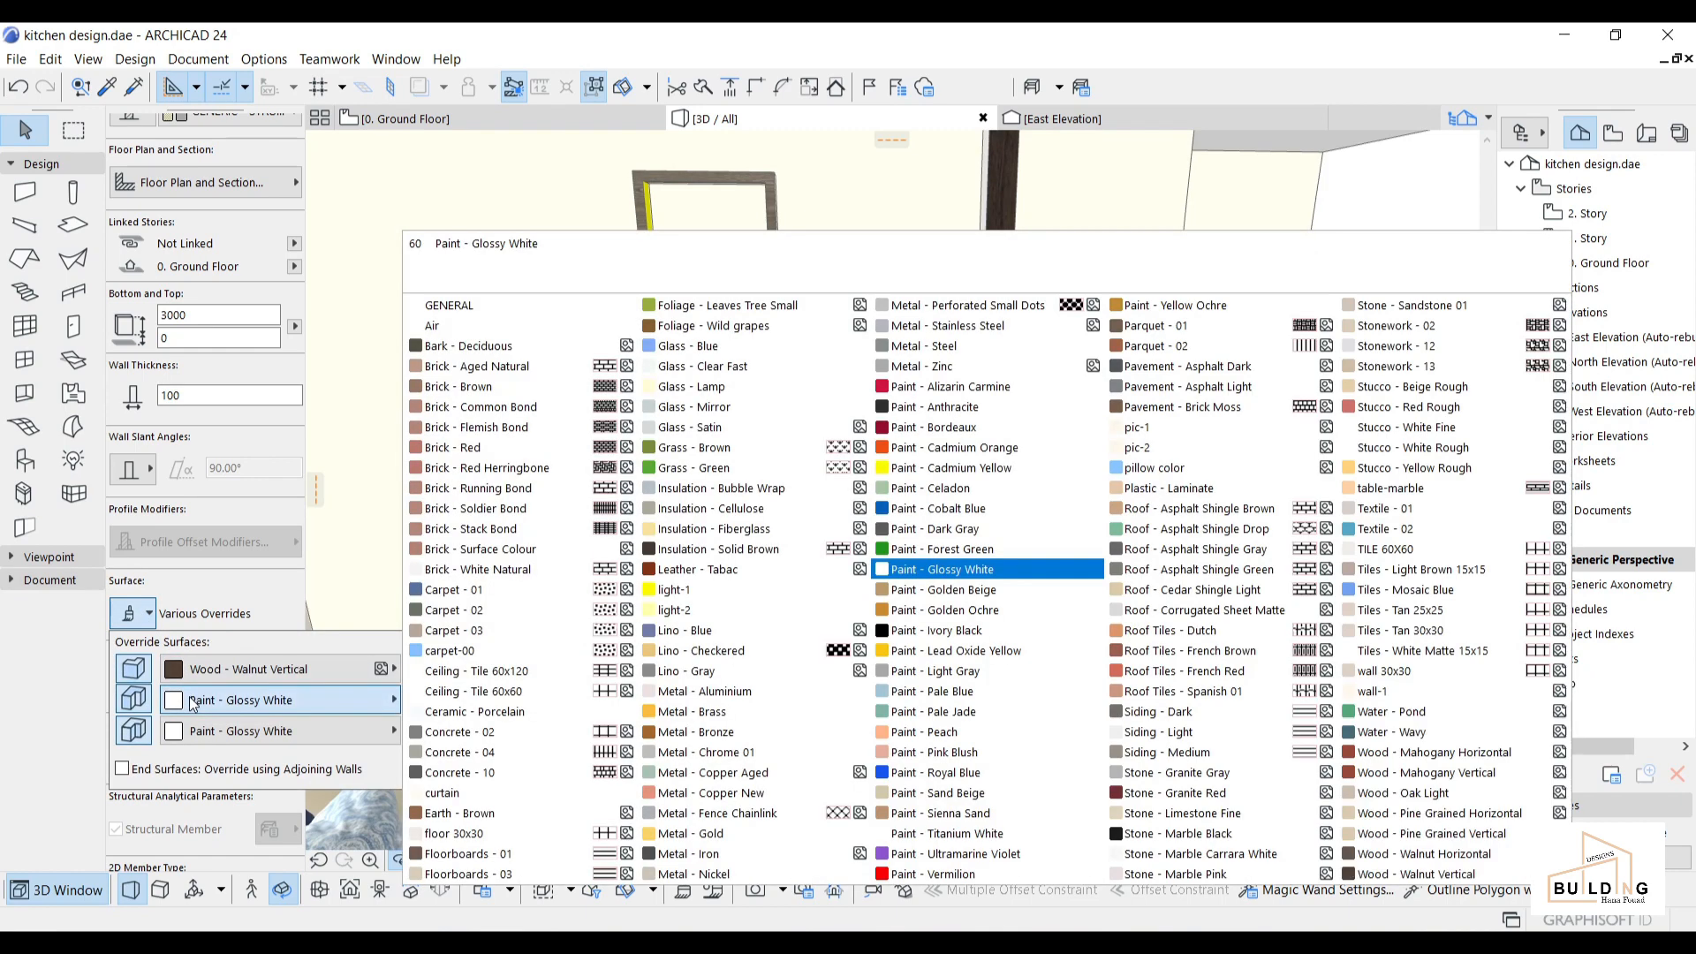
{"action": "left_click", "coordinate": [855, 611]}
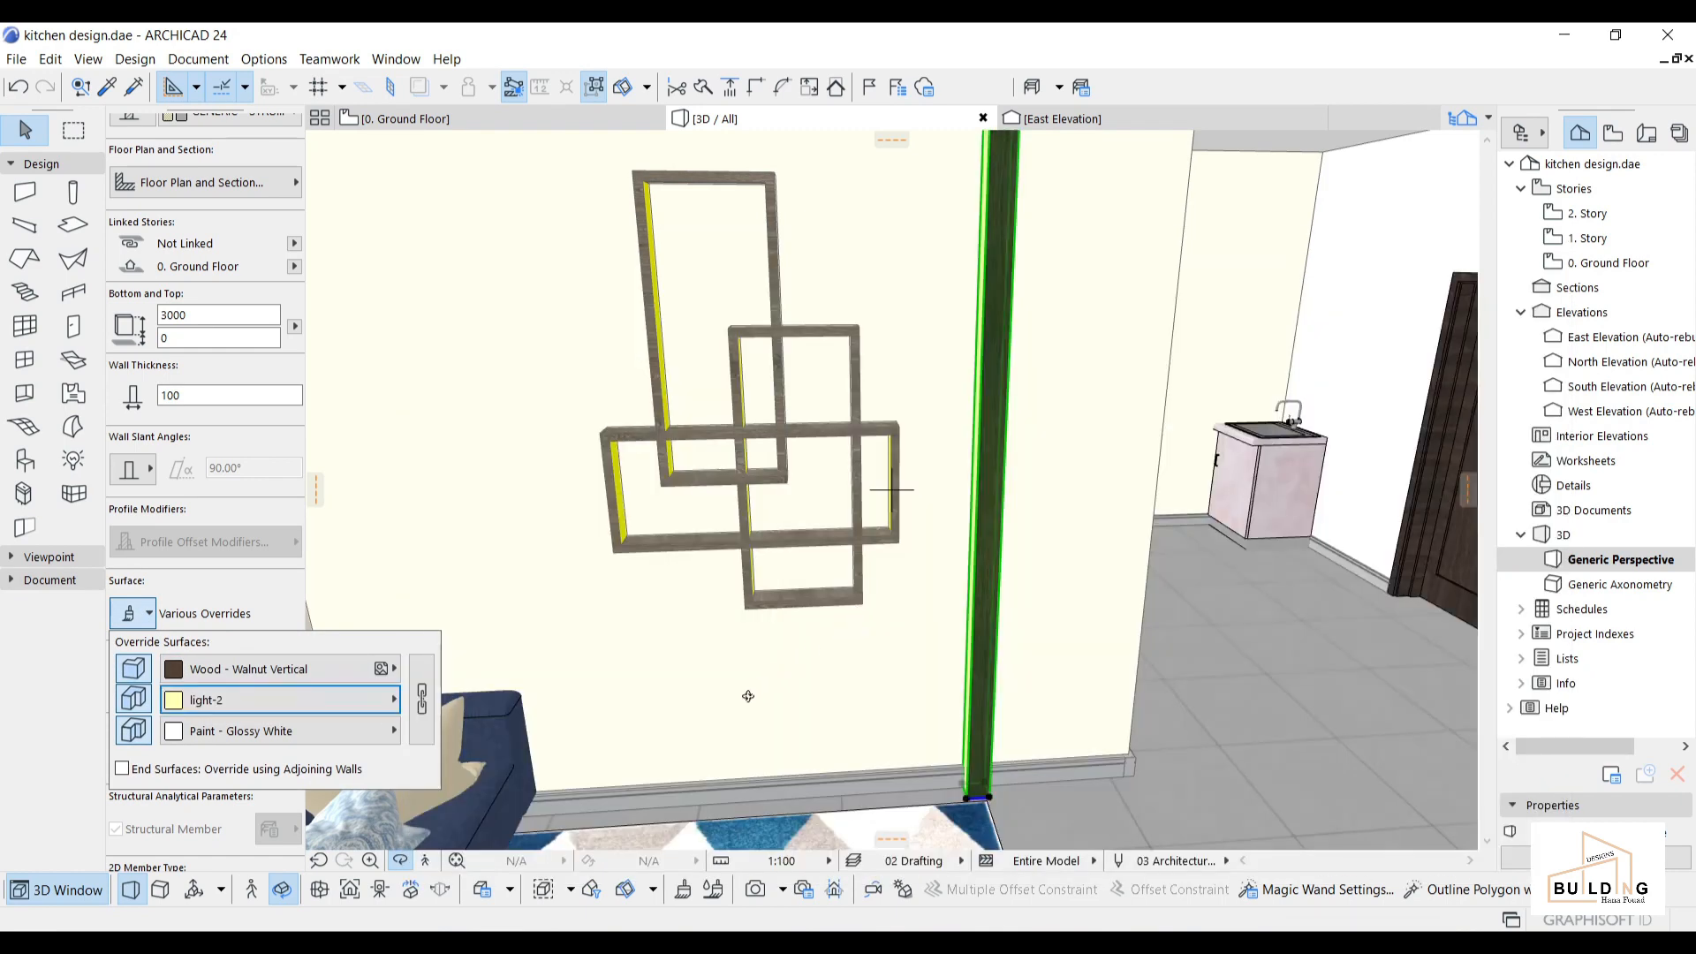
Examine the strip's walnut face and light-2 edges beside the wall decoration from several angles.
{"action": "left_click_drag", "start_coordinate": [819, 729], "coordinate": [1033, 708]}
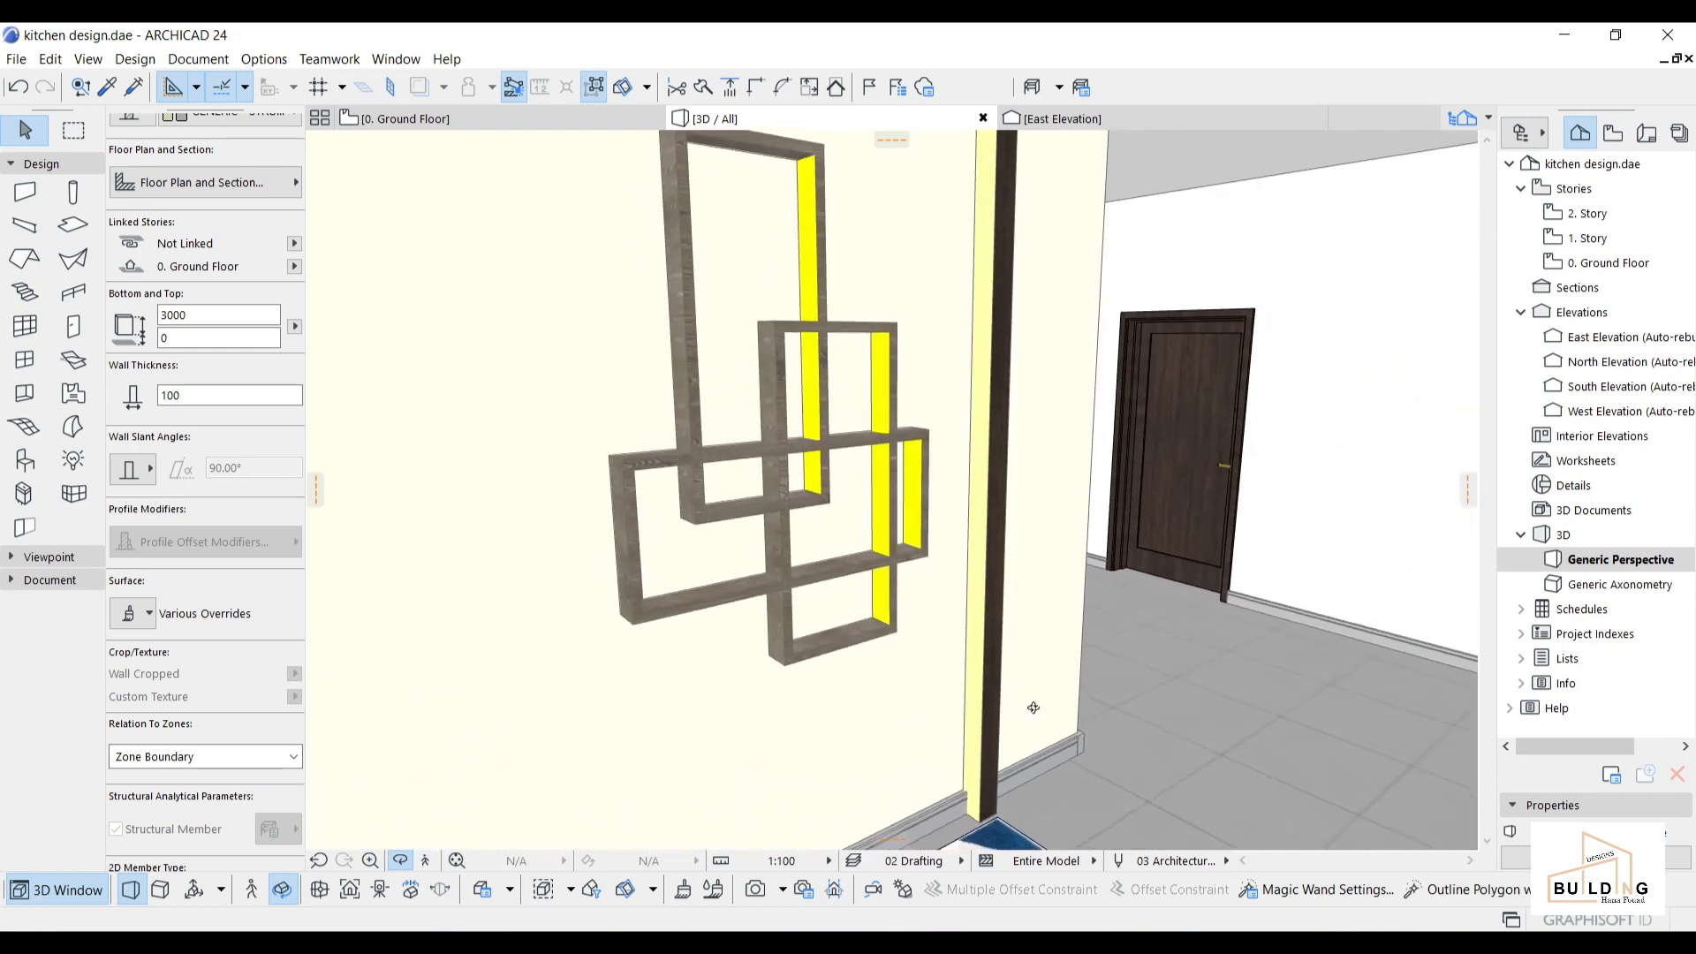
{"action": "left_click_drag", "start_coordinate": [990, 461], "coordinate": [973, 533]}
{"action": "mouse_move", "coordinate": [1011, 680]}
{"action": "left_mouse_down"}
{"action": "mouse_move", "coordinate": [898, 728]}
{"action": "mouse_move", "coordinate": [662, 692]}
{"action": "left_mouse_up"}
{"action": "mouse_move", "coordinate": [912, 700]}
{"action": "left_mouse_down"}
{"action": "mouse_move", "coordinate": [736, 678]}
{"action": "mouse_move", "coordinate": [897, 575]}
{"action": "mouse_move", "coordinate": [977, 787]}
{"action": "mouse_move", "coordinate": [1029, 711]}
{"action": "left_mouse_up"}
{"action": "scroll", "coordinate": [896, 644], "scroll_direction": "down", "scroll_amount": 1}
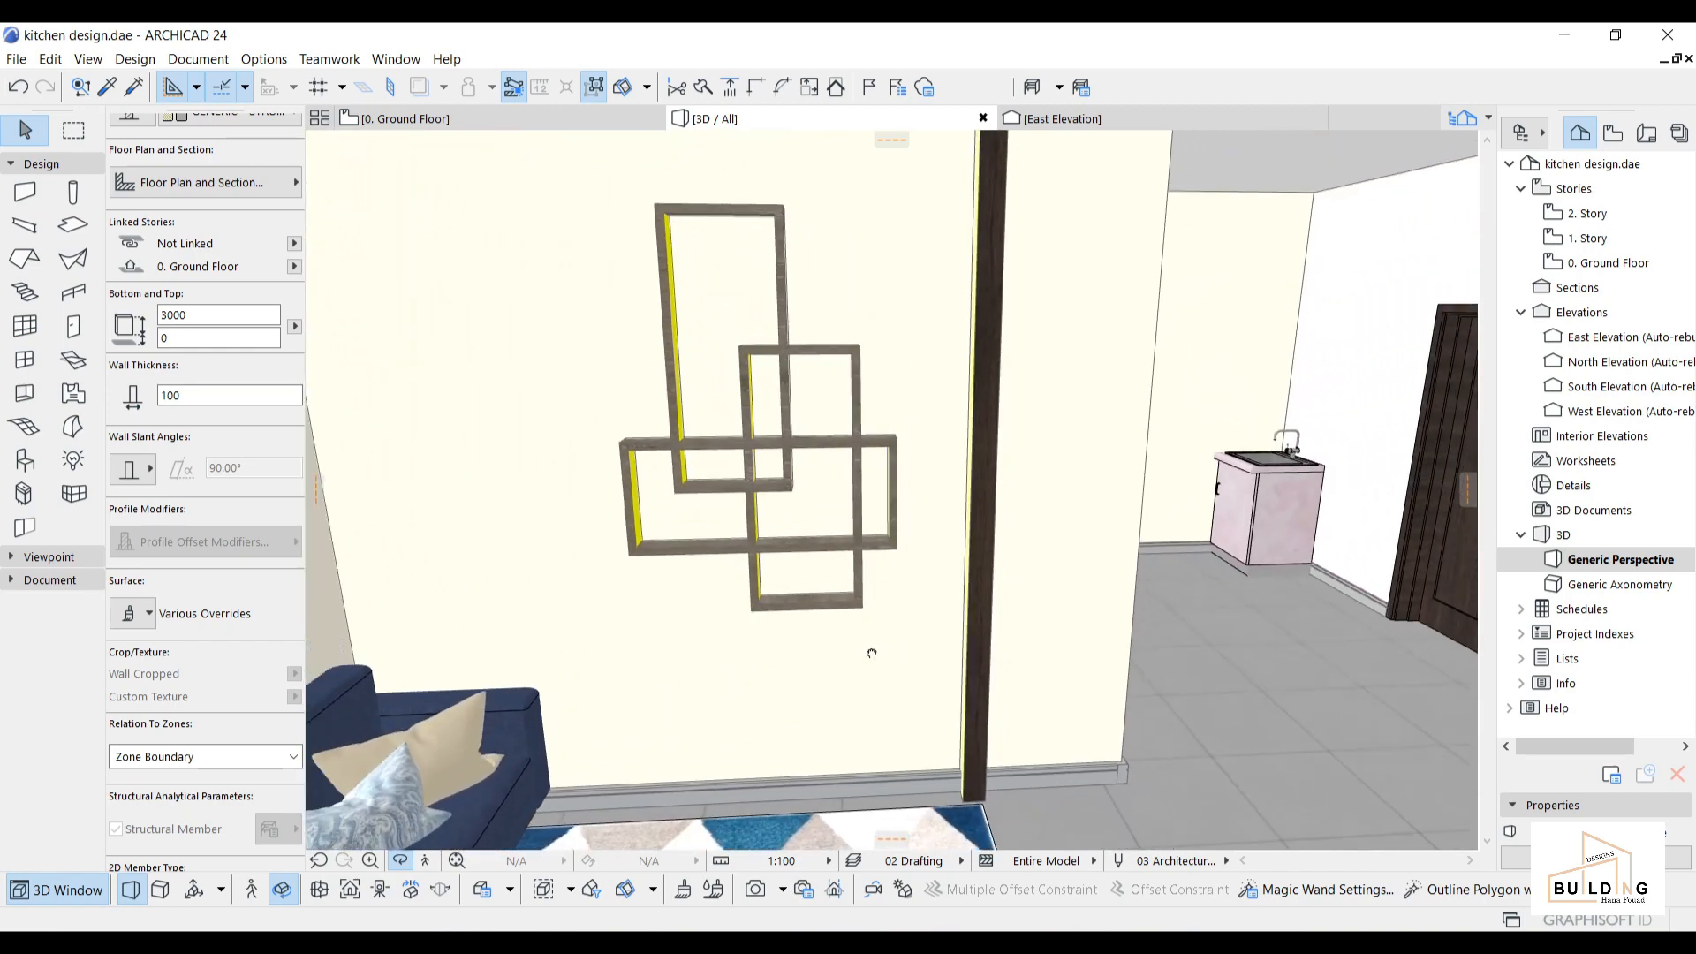
{"action": "left_click_drag", "start_coordinate": [871, 652], "coordinate": [920, 667]}
{"action": "scroll", "coordinate": [843, 415], "scroll_direction": "up", "scroll_amount": 1}
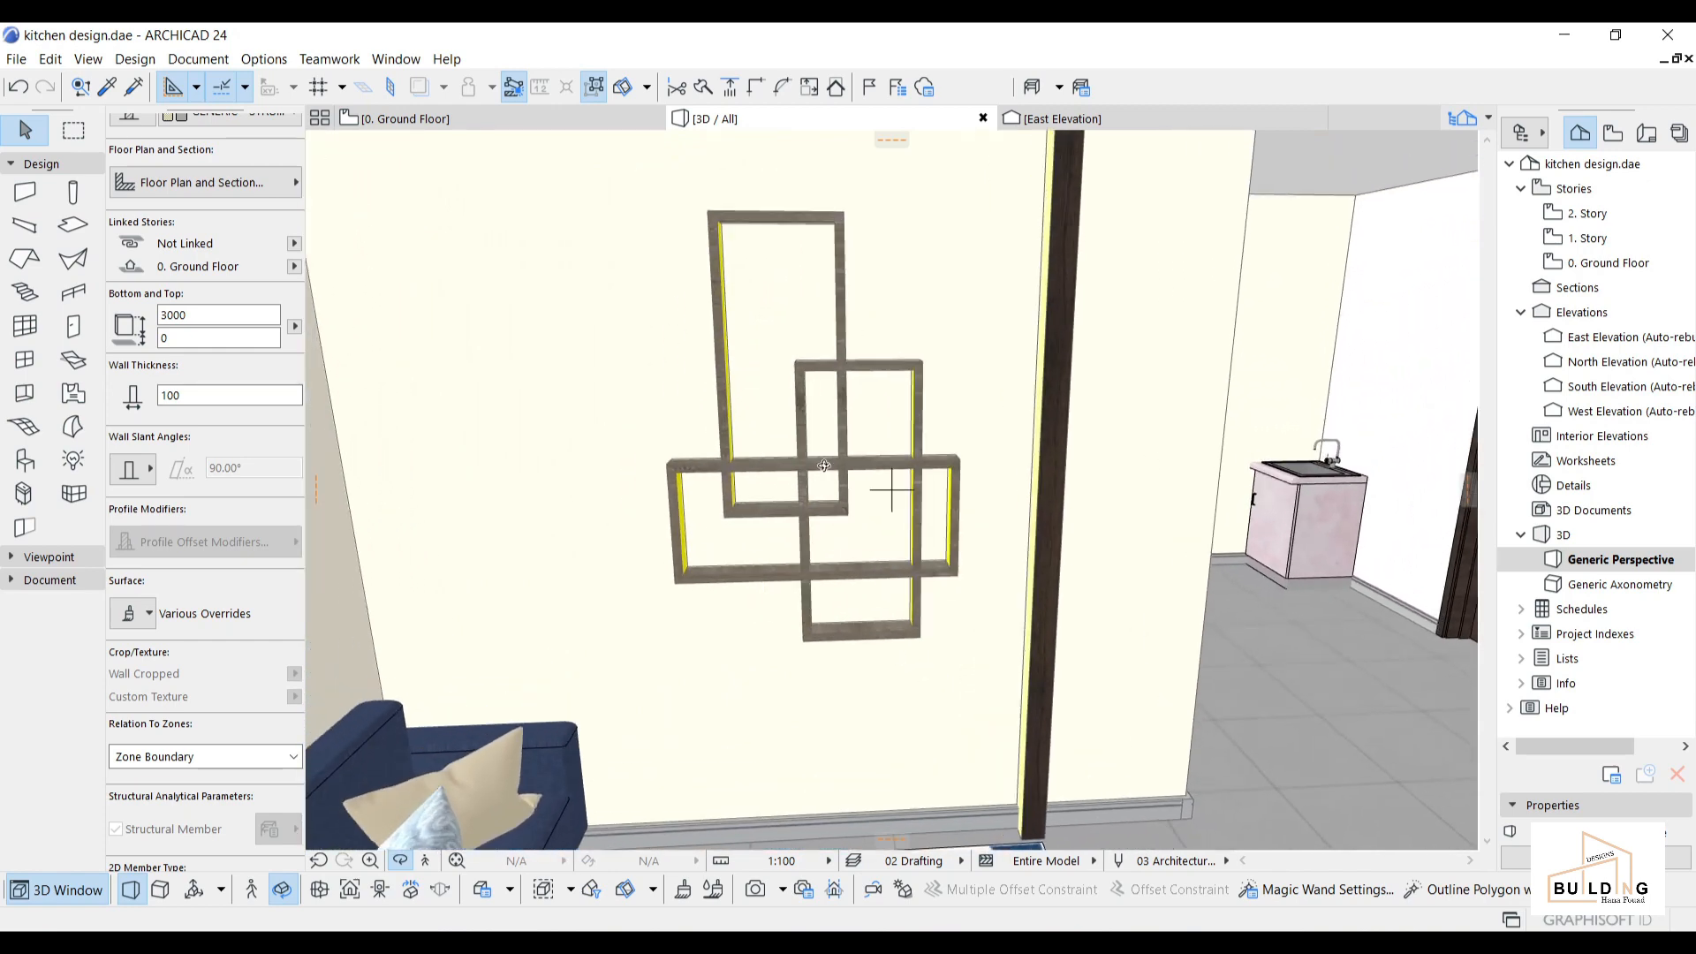
Replace light-1 with light-2 as the outside face surface of the three frames' left vertical bars.
{"action": "key", "text": "Escape"}
{"action": "left_click", "coordinate": [726, 425]}
{"action": "key", "text": "Escape"}
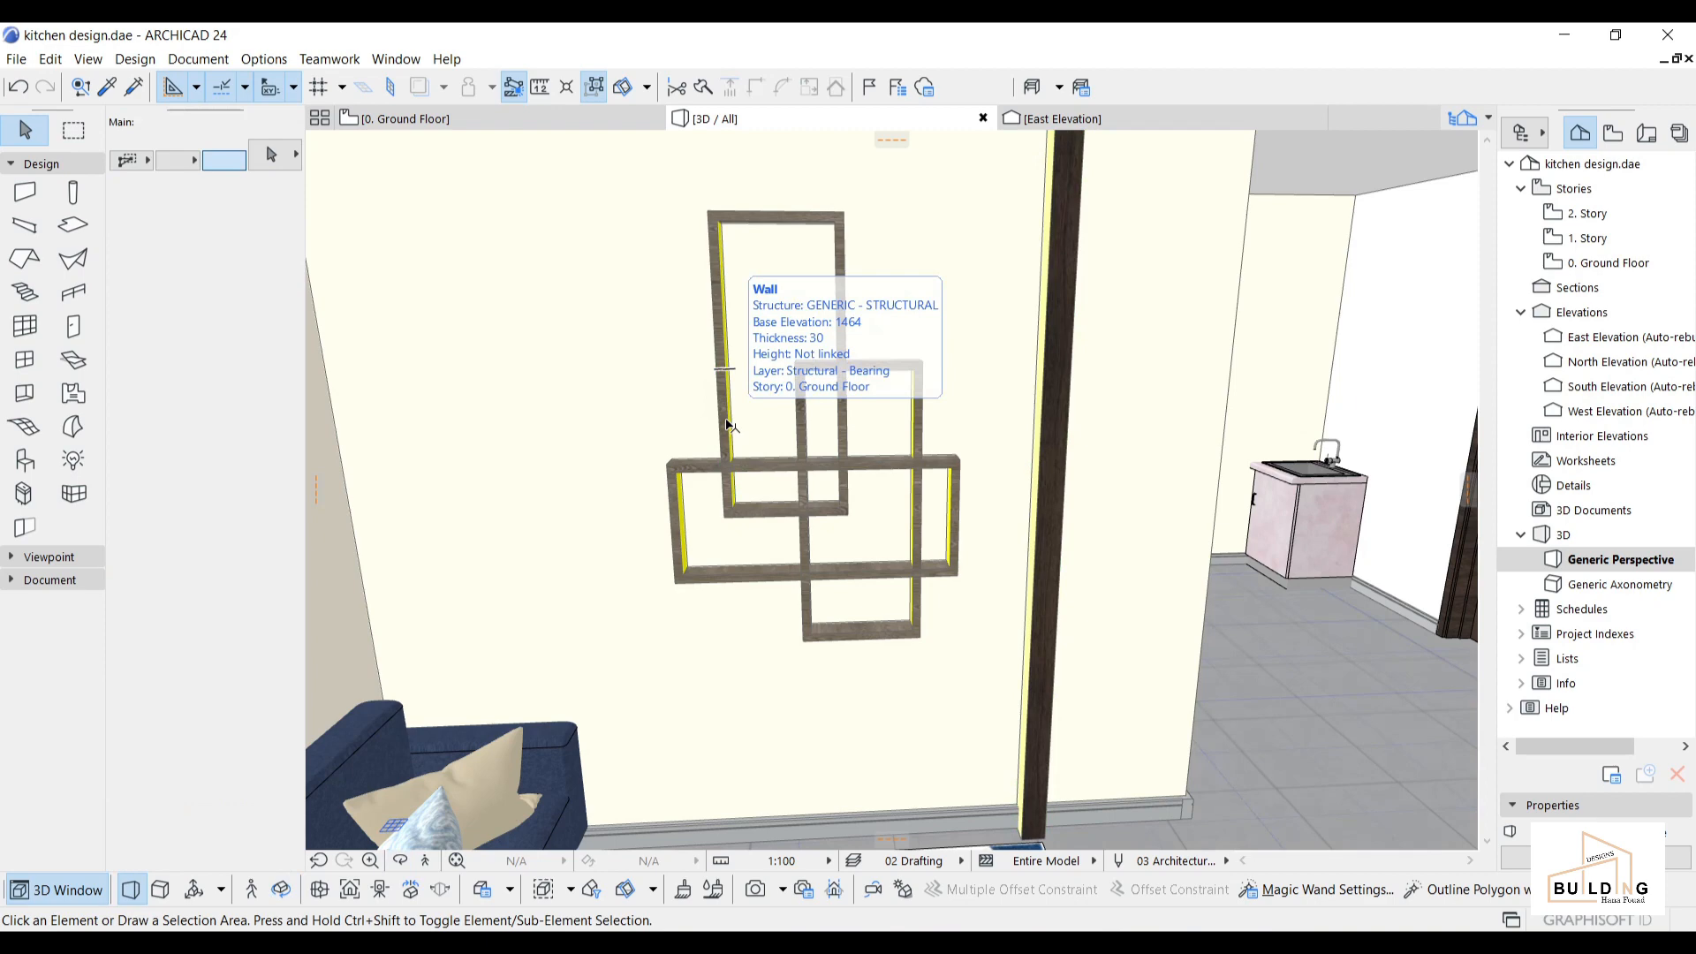
{"action": "left_click", "coordinate": [728, 425]}
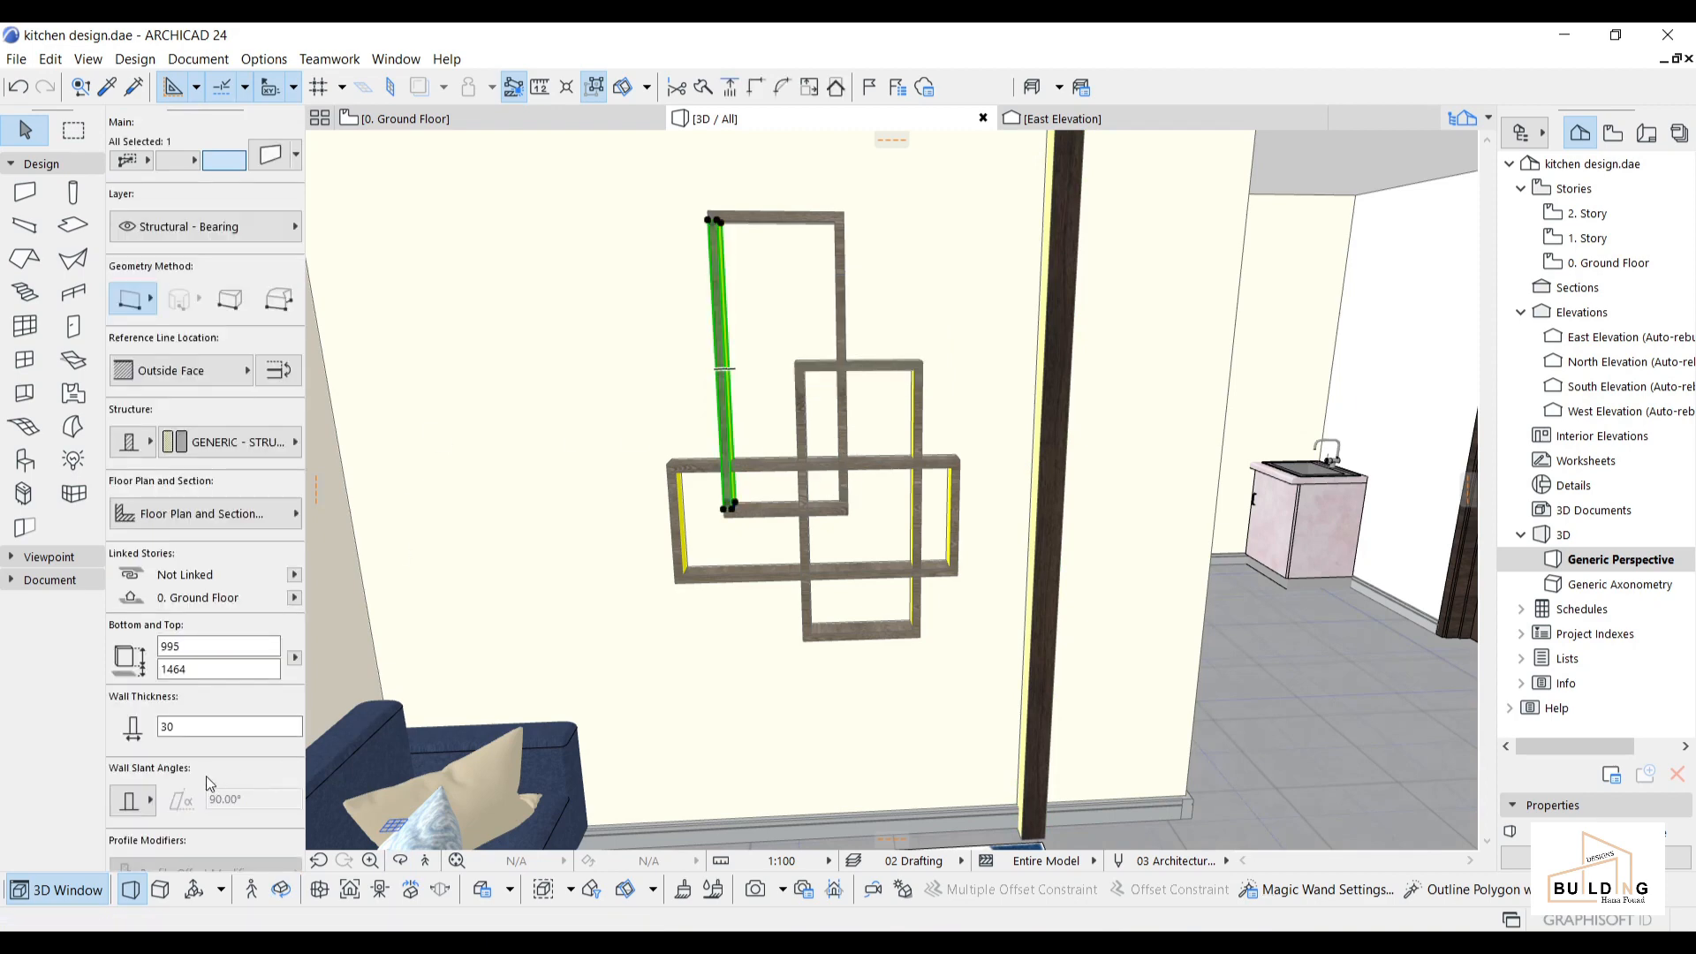
{"action": "scroll", "coordinate": [209, 784], "scroll_direction": "down", "scroll_amount": 2}
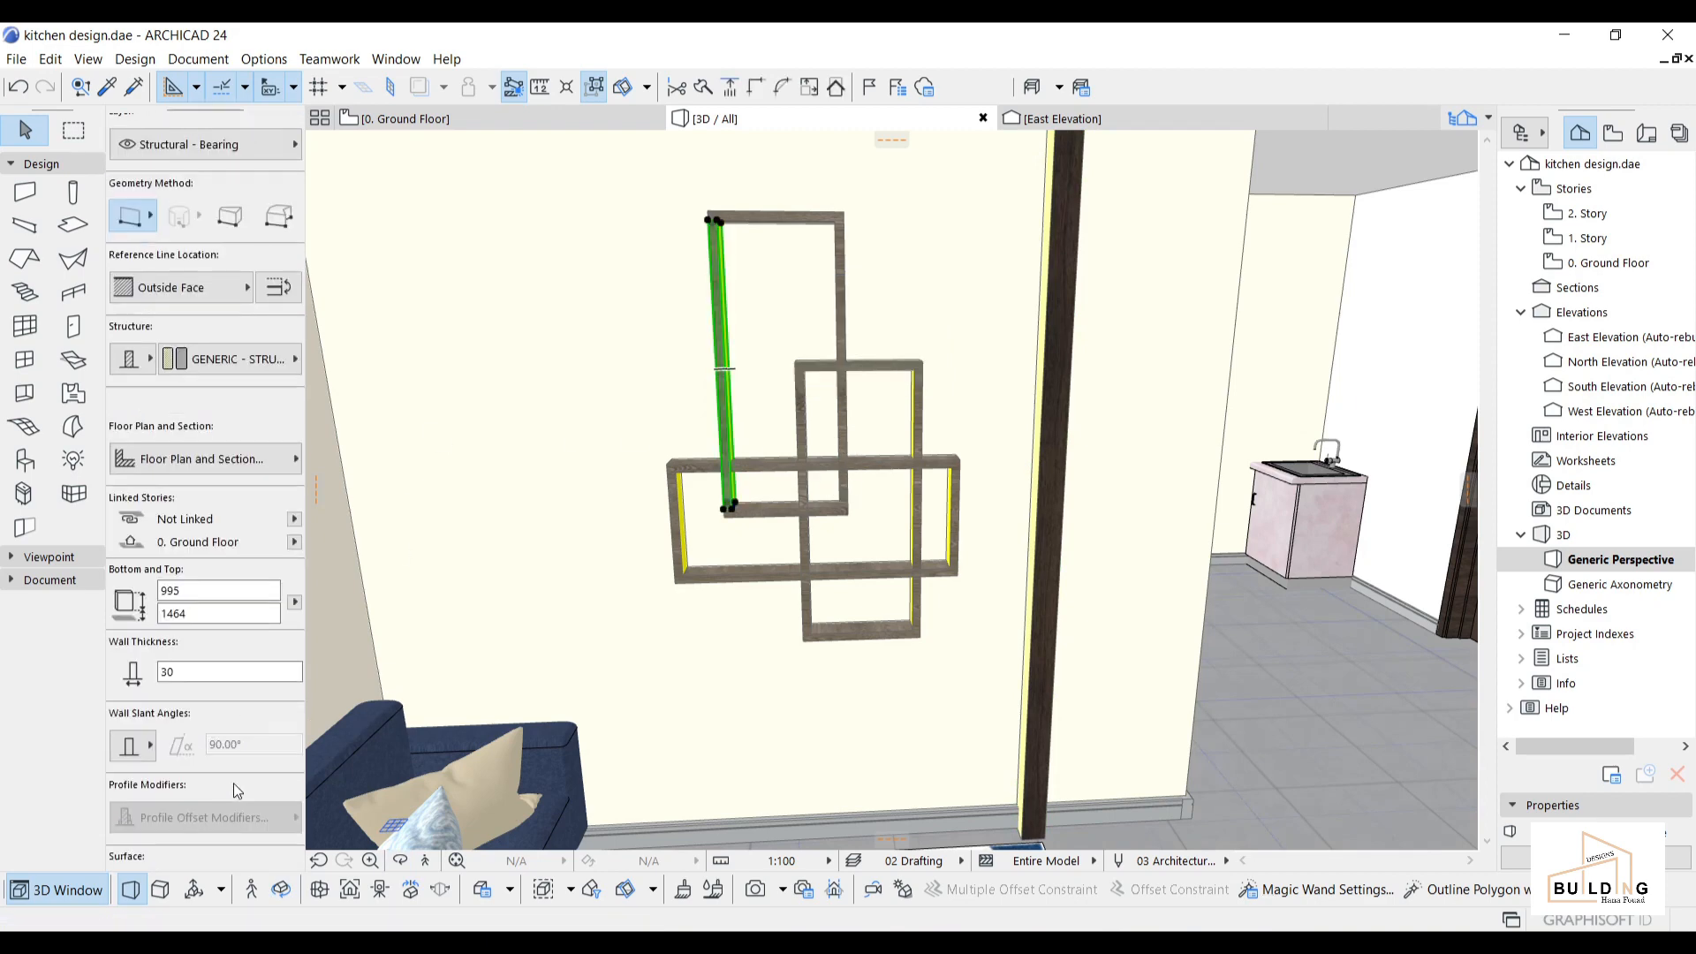
{"action": "left_click", "coordinate": [683, 547], "text": "shift"}
{"action": "left_click", "coordinate": [806, 537], "text": "shift"}
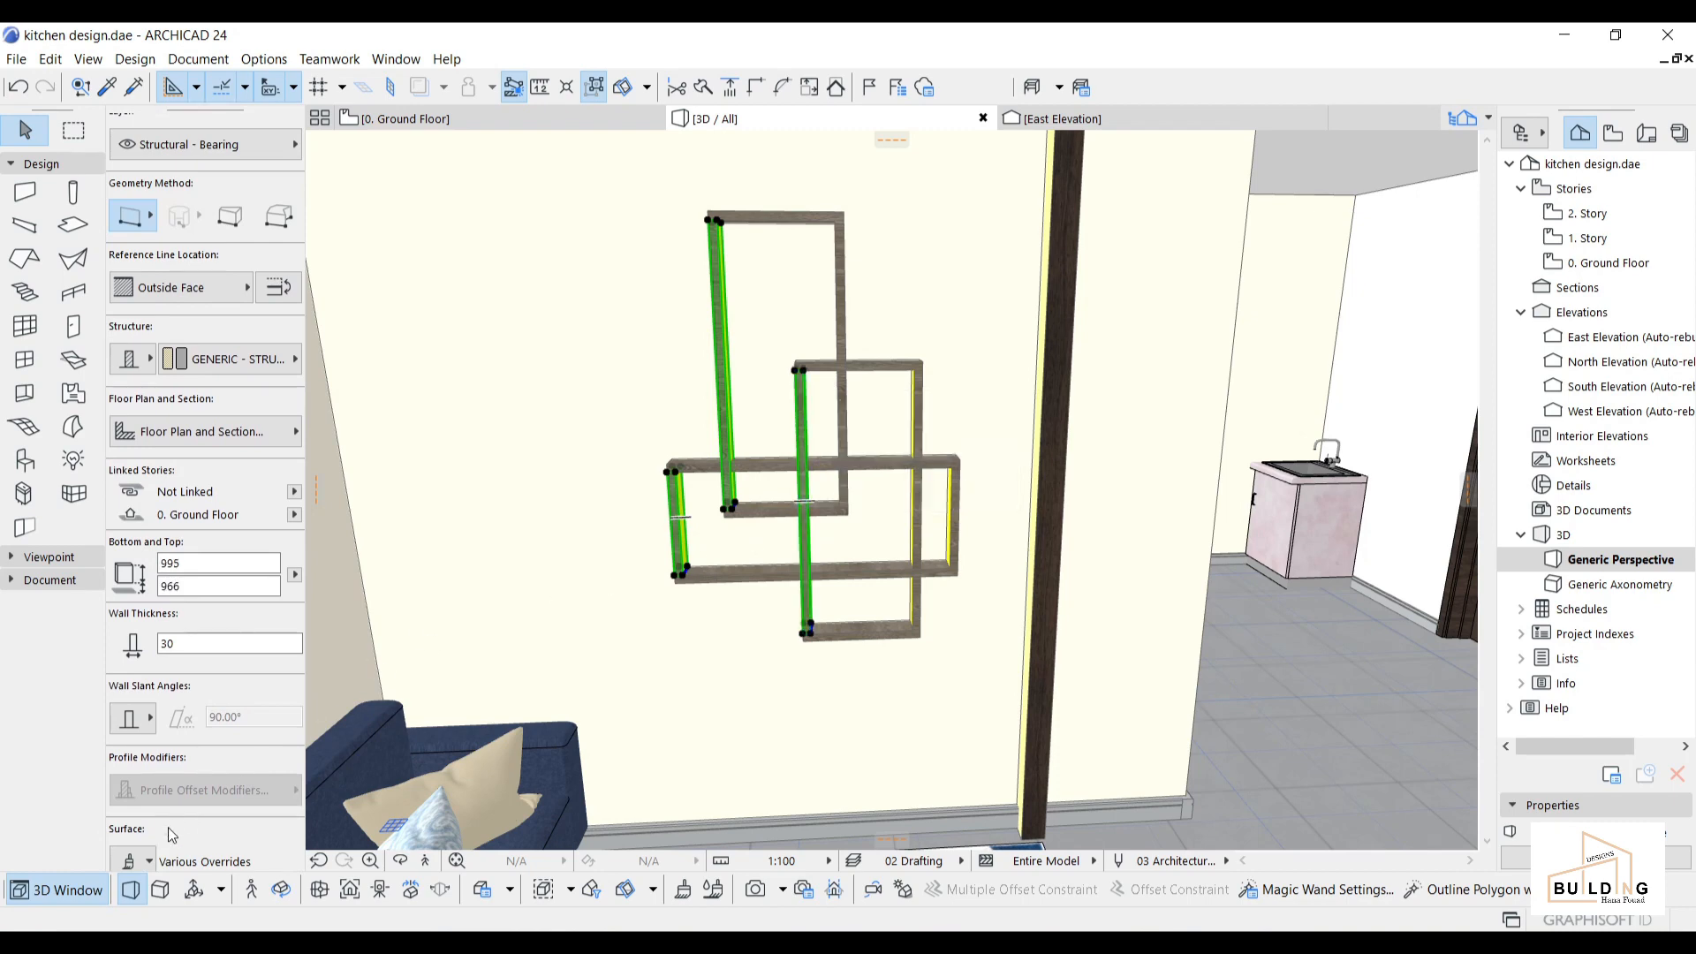
{"action": "left_click", "coordinate": [141, 861]}
{"action": "left_click", "coordinate": [353, 723]}
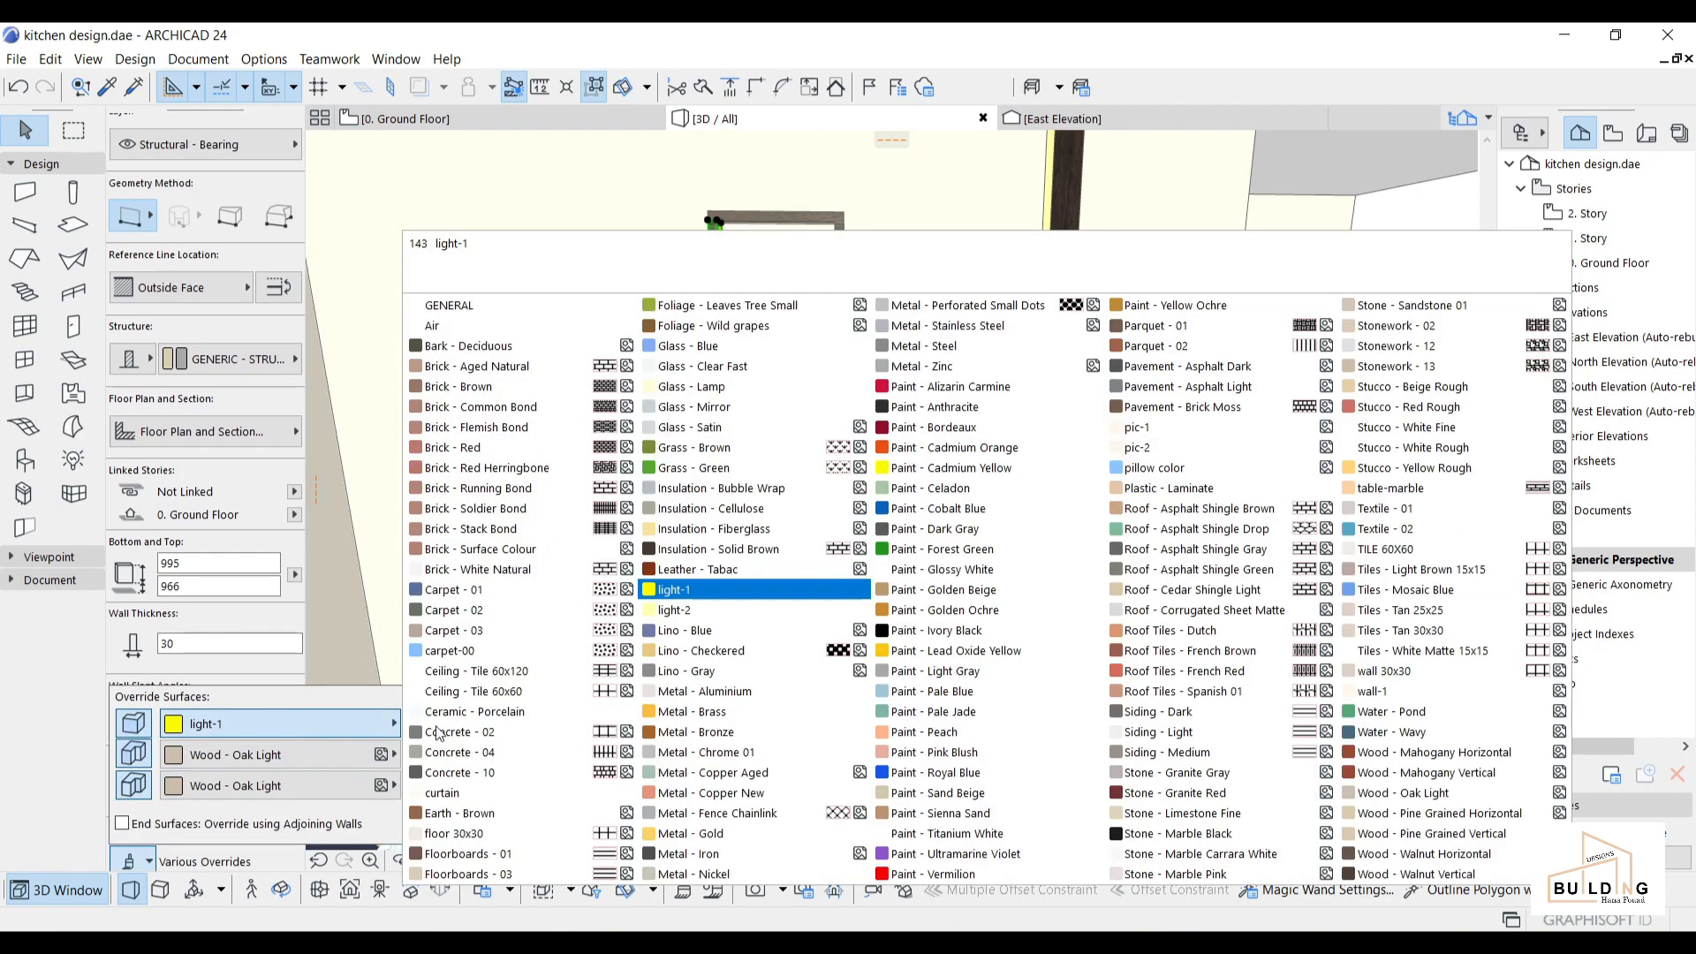
{"action": "left_click", "coordinate": [720, 610]}
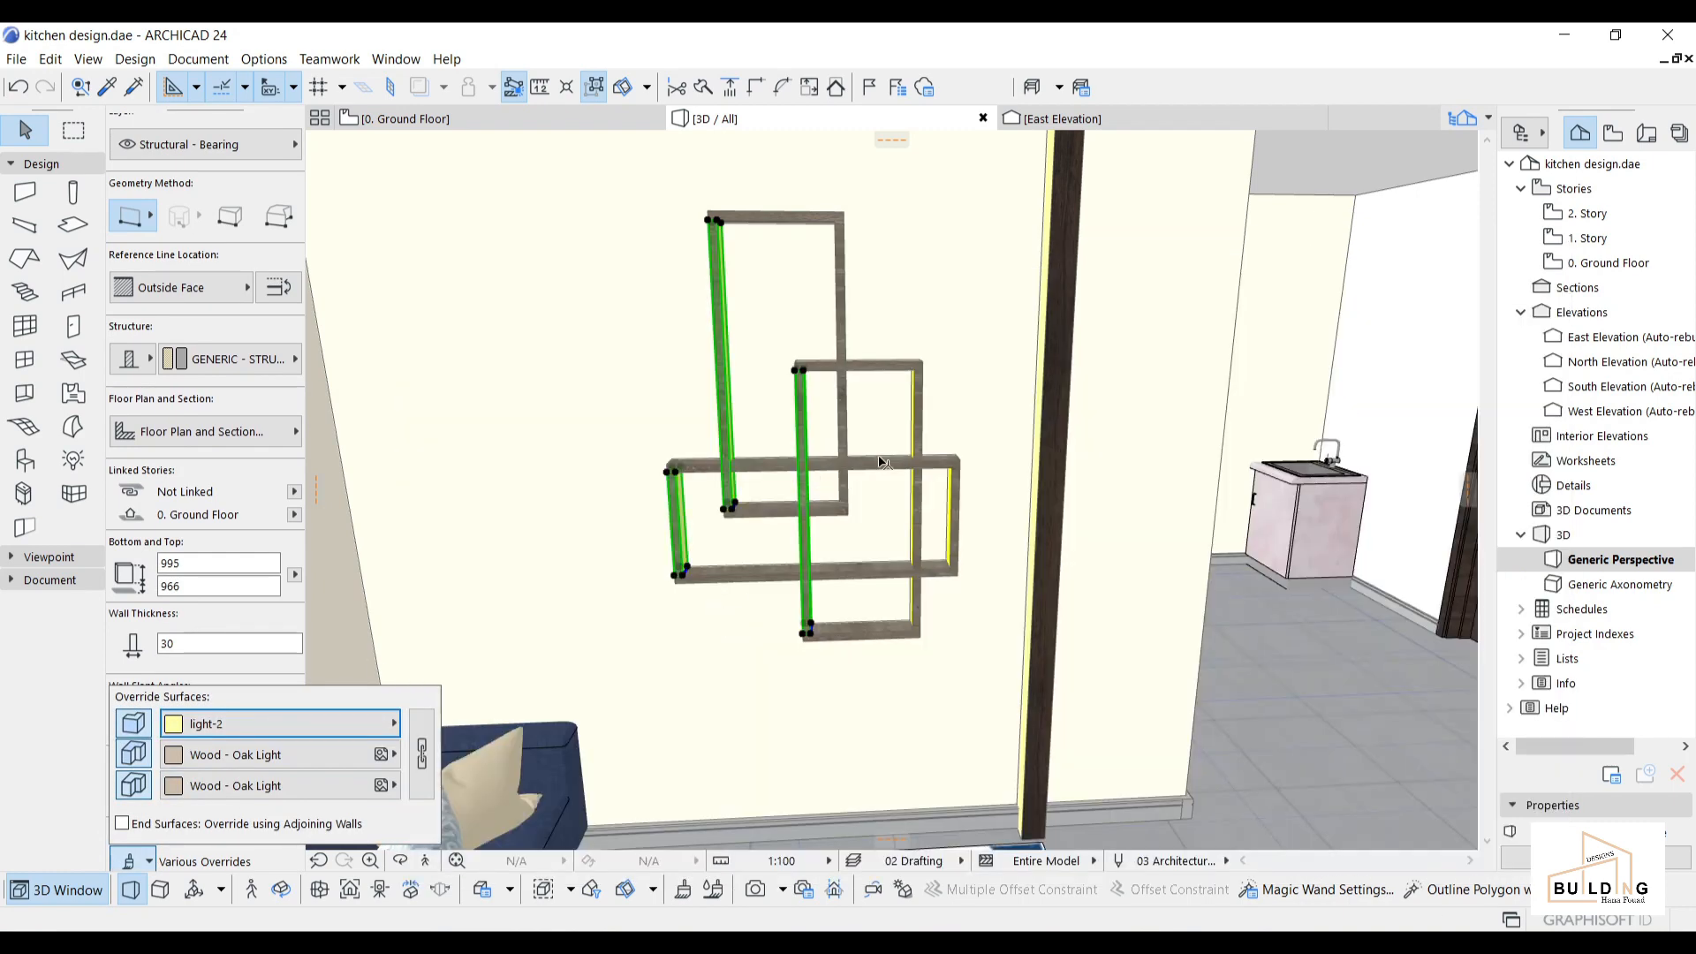
Replace light-1 with light-2 as the inside face surface of the three frames' right vertical bars.
{"action": "left_click", "coordinate": [844, 389]}
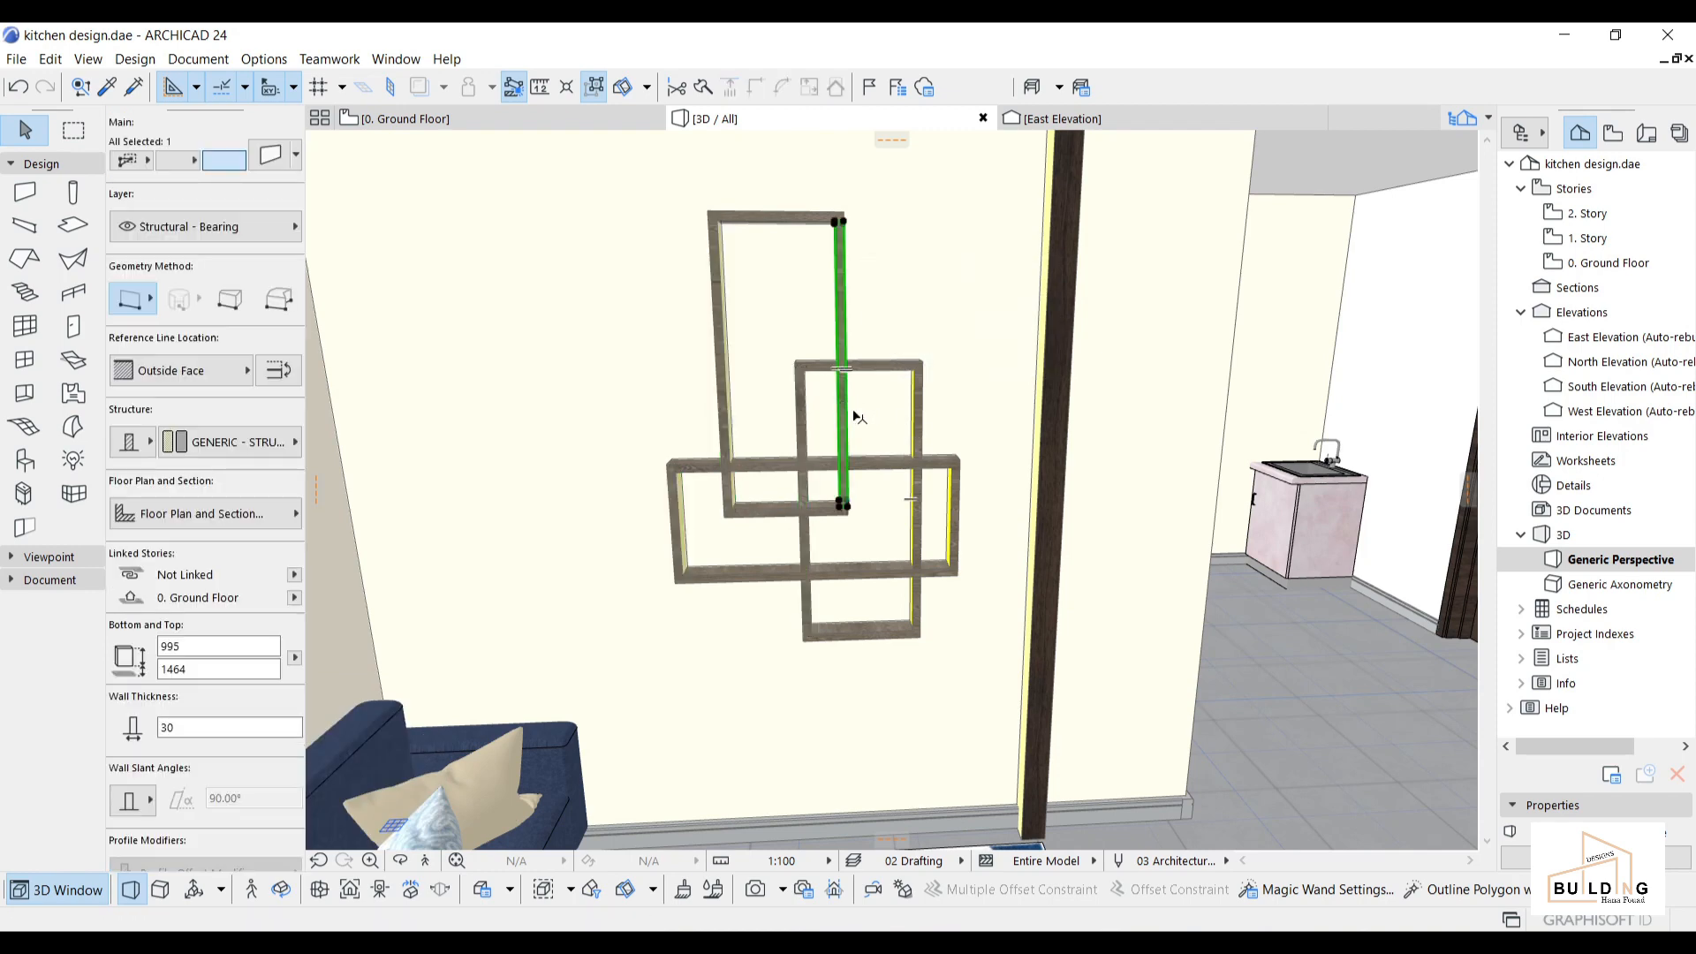
{"action": "left_click", "coordinate": [917, 446], "text": "shift"}
{"action": "left_click", "coordinate": [954, 521], "text": "shift"}
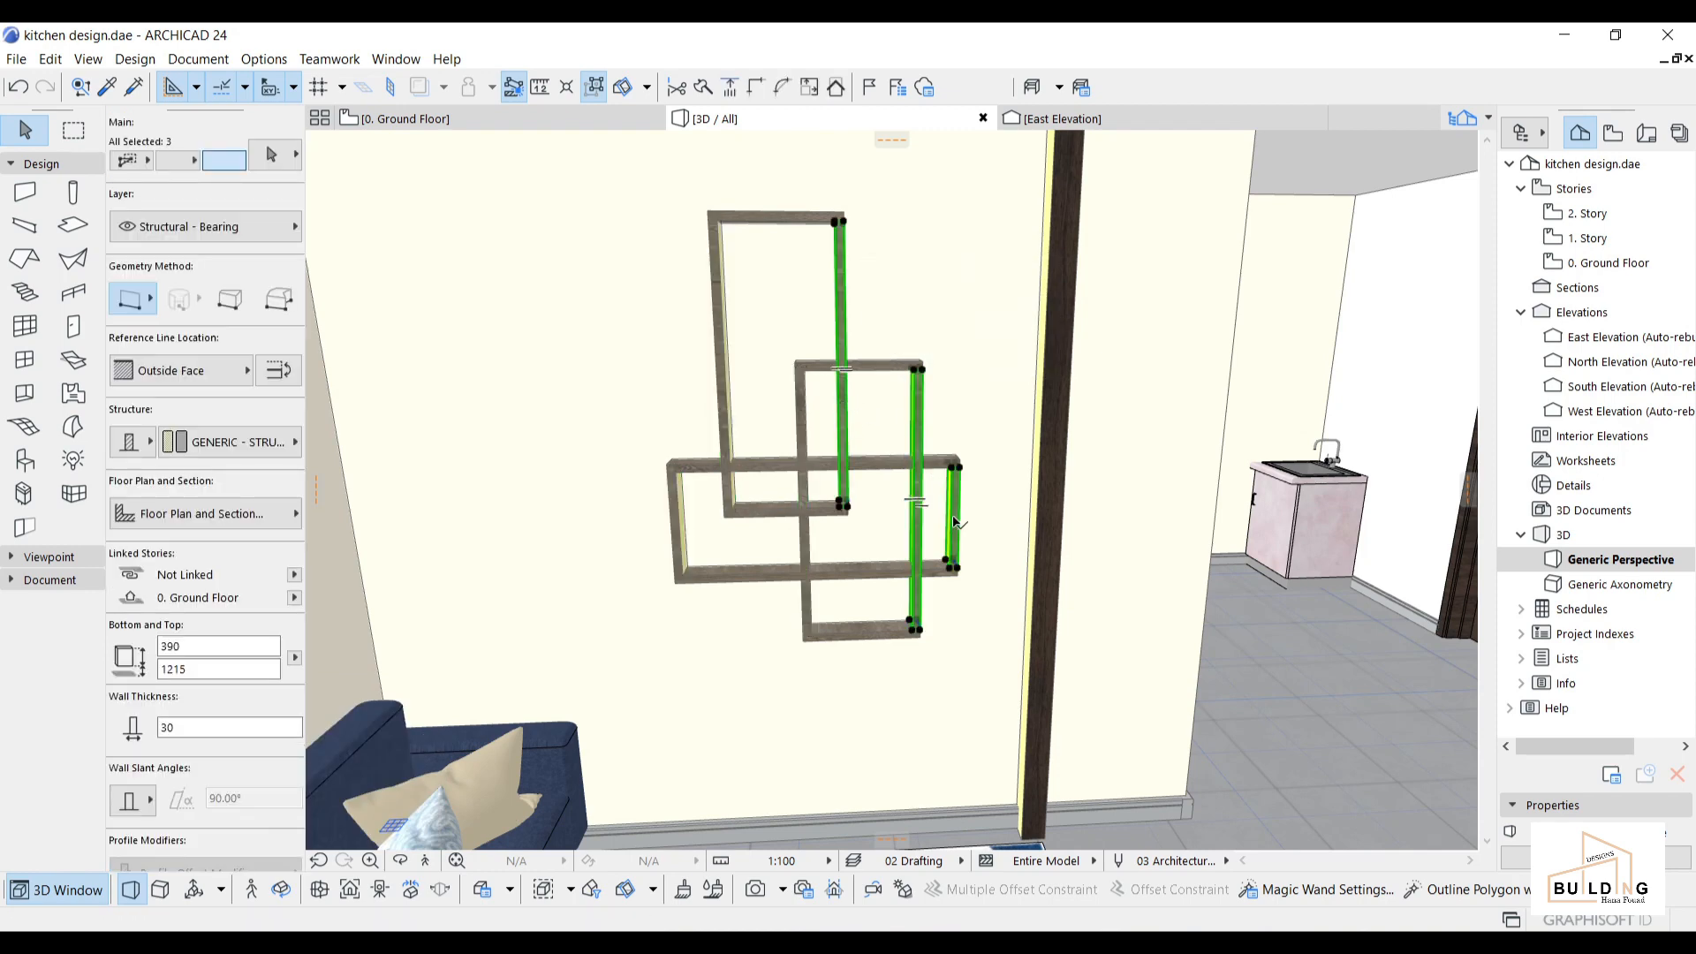
{"action": "left_click", "coordinate": [152, 799]}
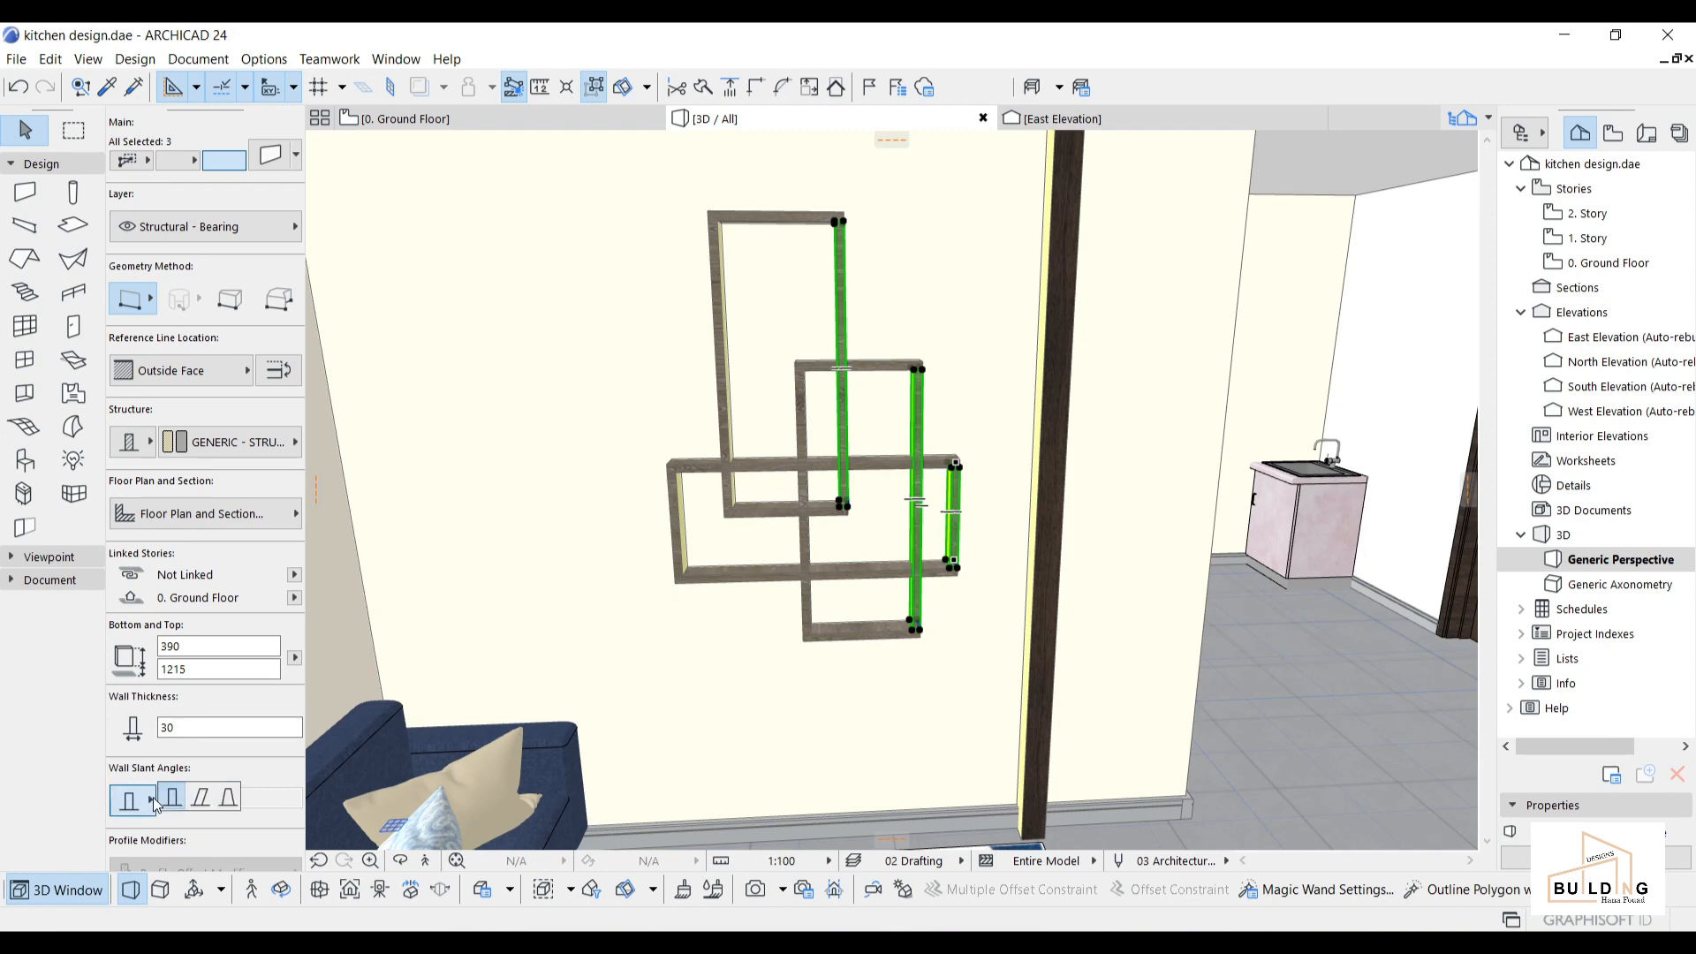
{"action": "left_click", "coordinate": [109, 766]}
{"action": "scroll", "coordinate": [124, 732], "scroll_direction": "down", "scroll_amount": 12}
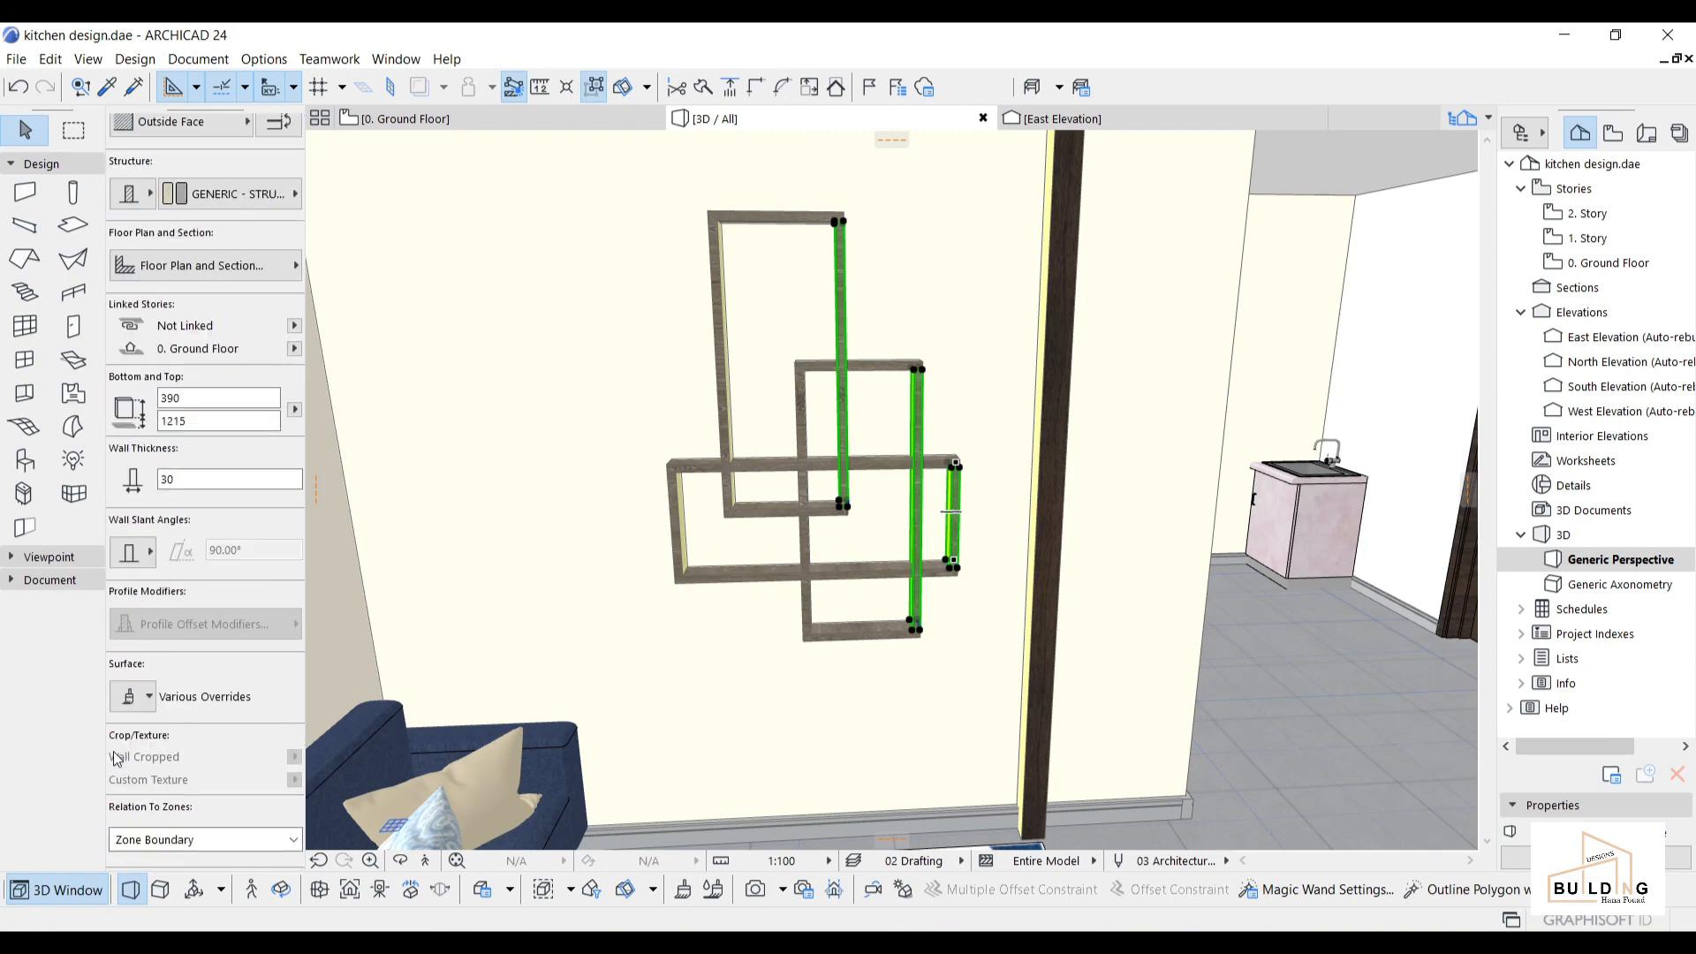
{"action": "left_click", "coordinate": [133, 613]}
{"action": "left_click", "coordinate": [282, 730]}
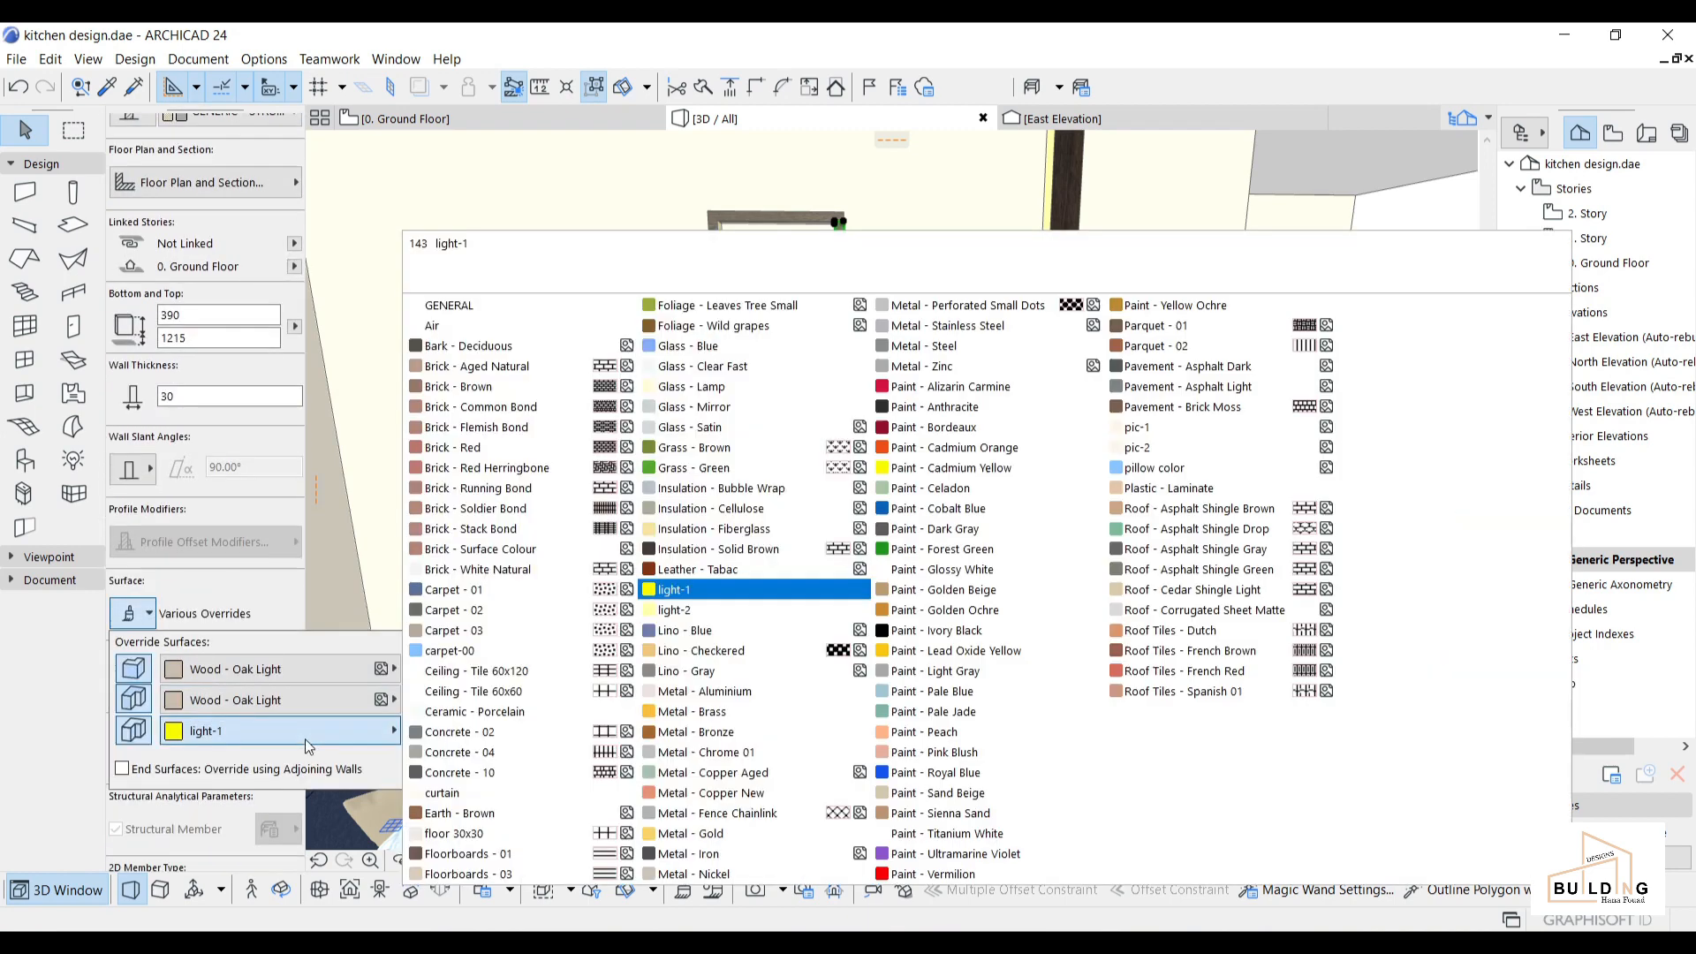
{"action": "left_click", "coordinate": [680, 611]}
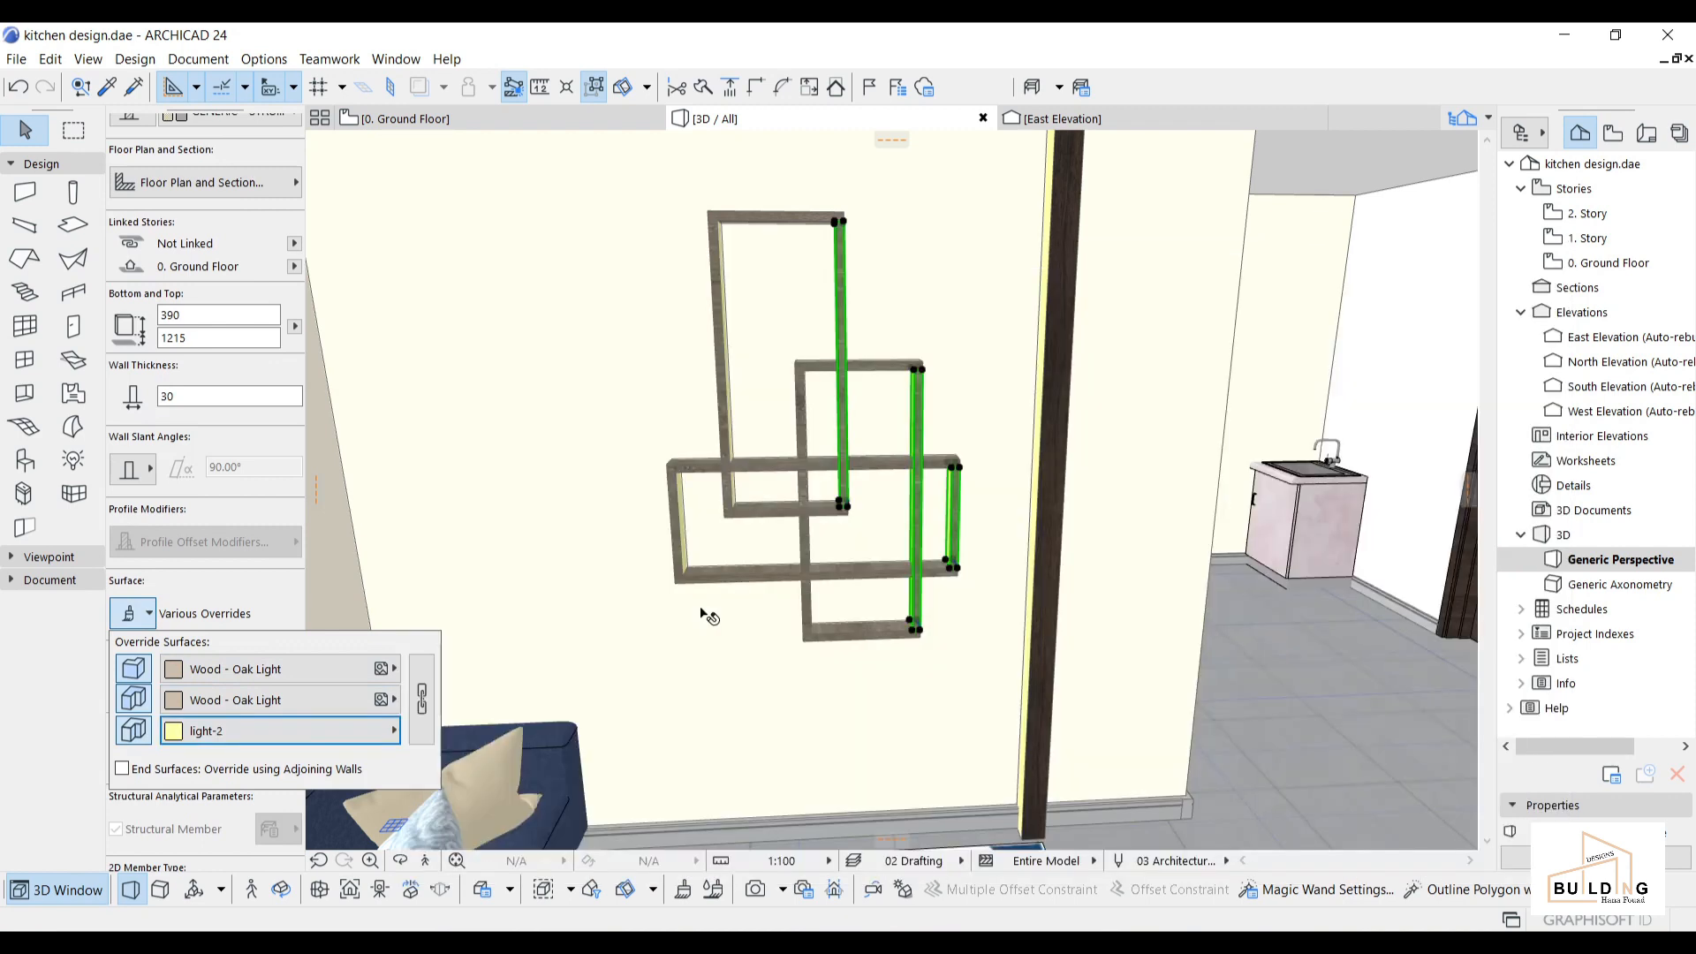
Set the photorendering lights to 150% sun, 100% lamps and 100% luminous surfaces, and refresh the preview of the frame wall.
{"action": "key", "text": "Escape"}
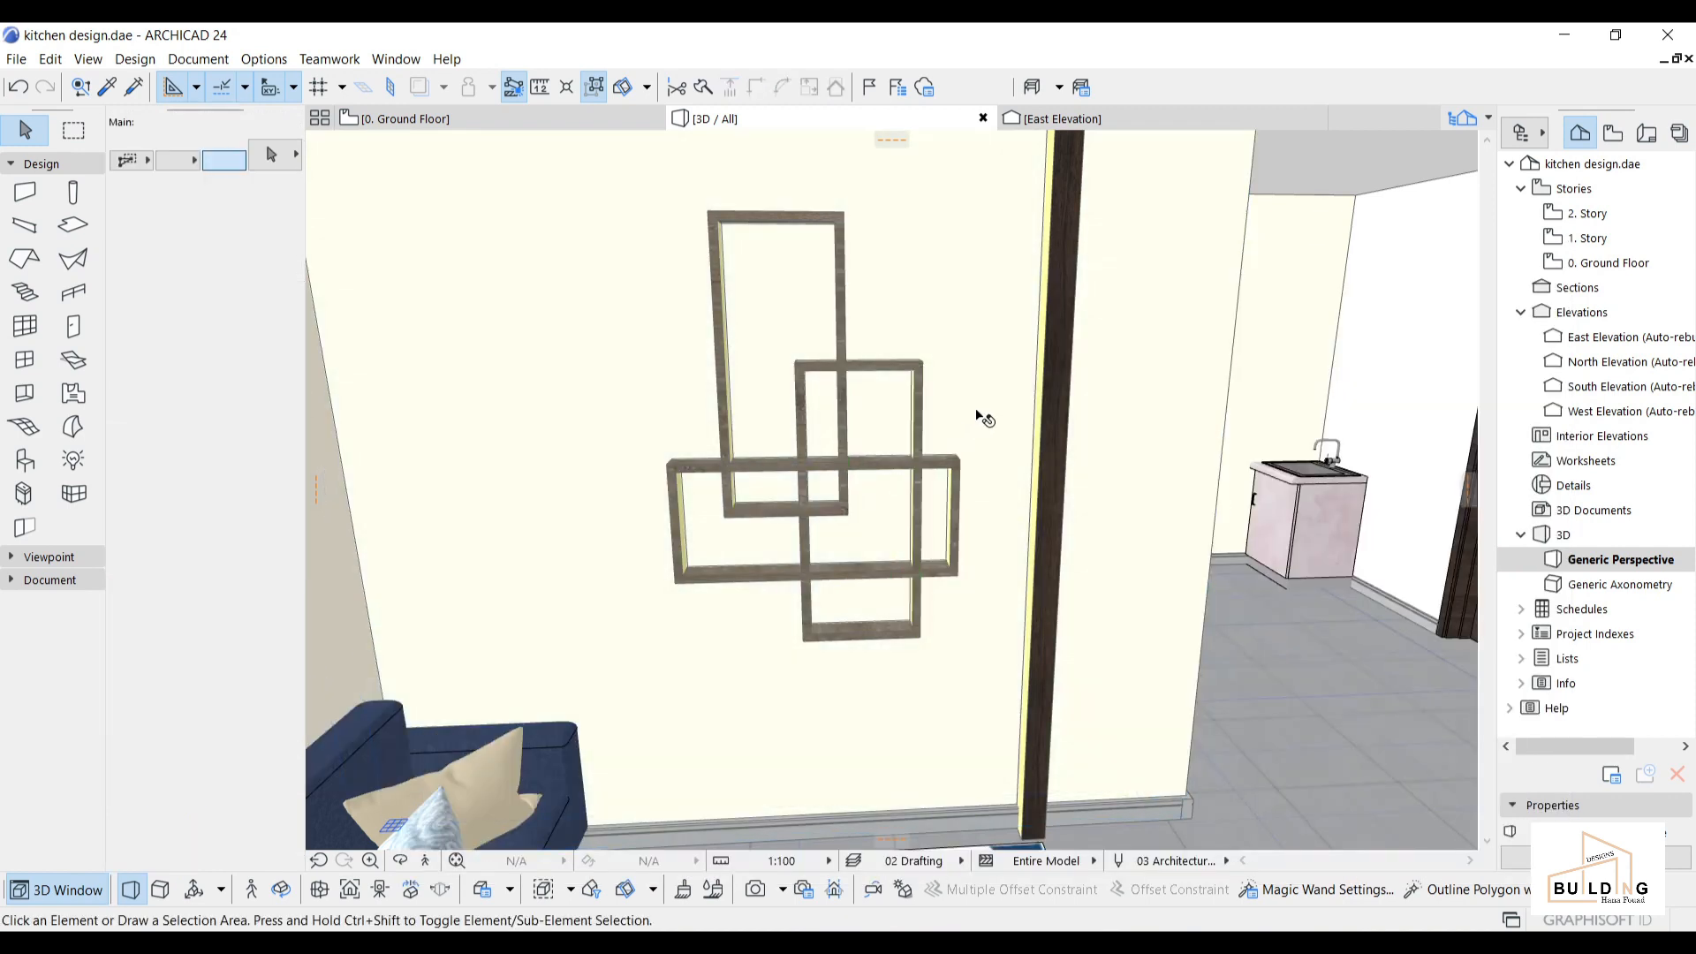
{"action": "middle_click_drag", "start_coordinate": [980, 414], "coordinate": [996, 452]}
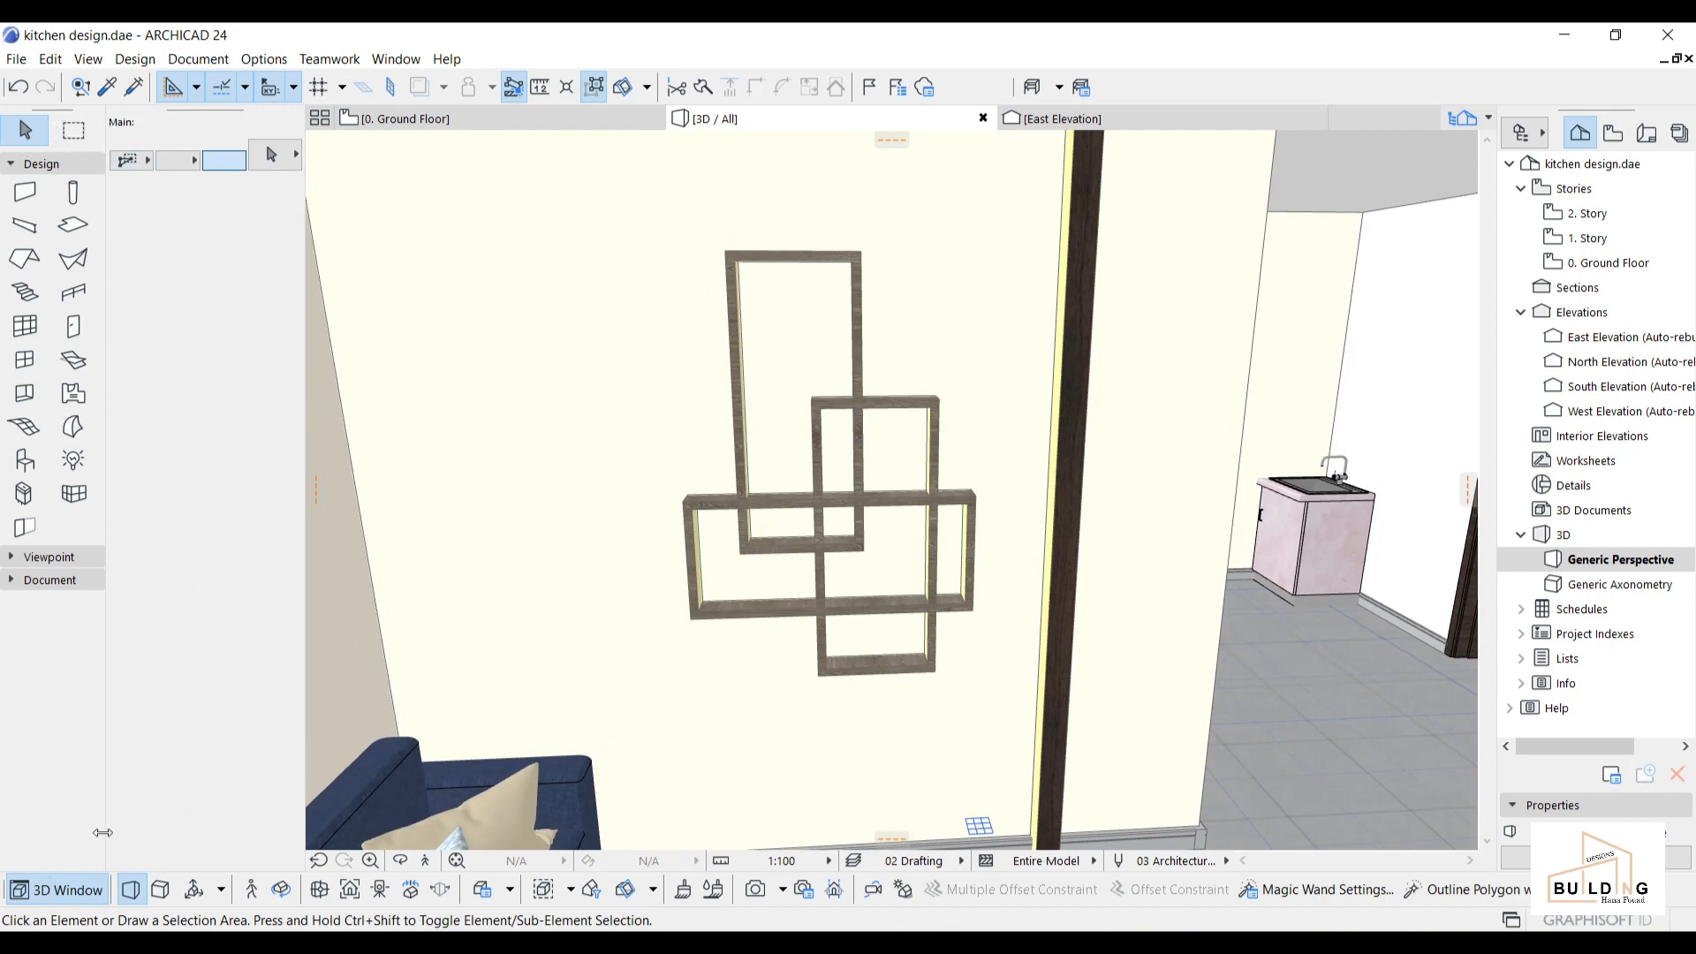
{"action": "left_click", "coordinate": [184, 60]}
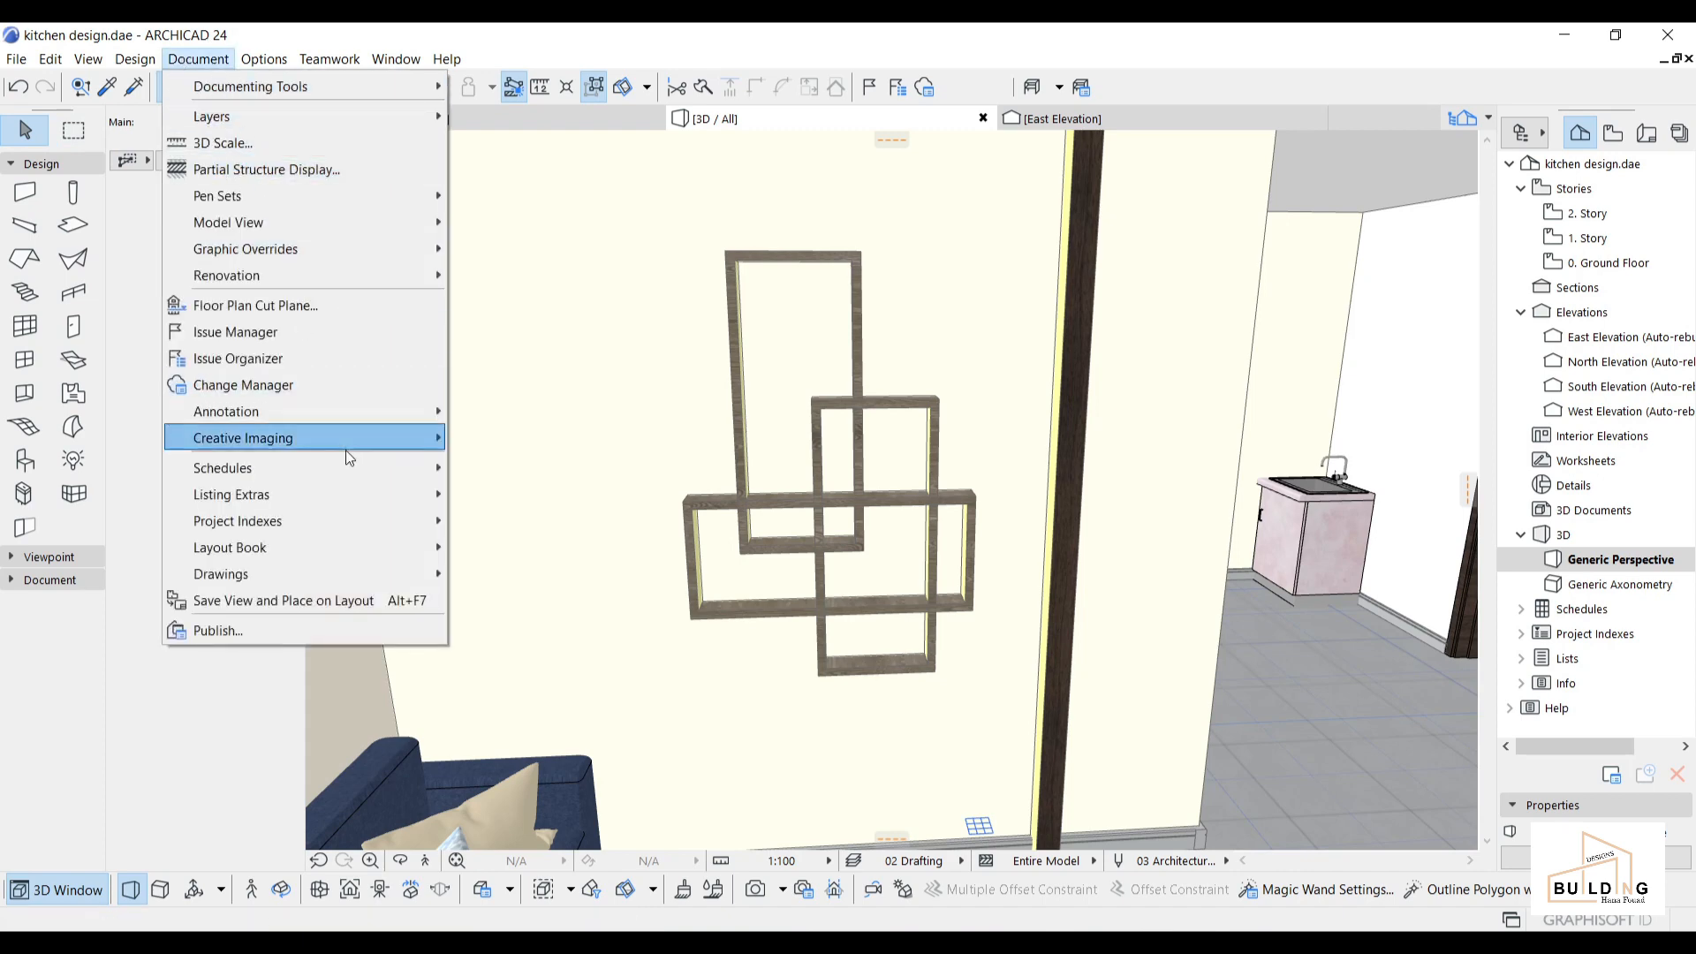
{"action": "mouse_move", "coordinate": [356, 448]}
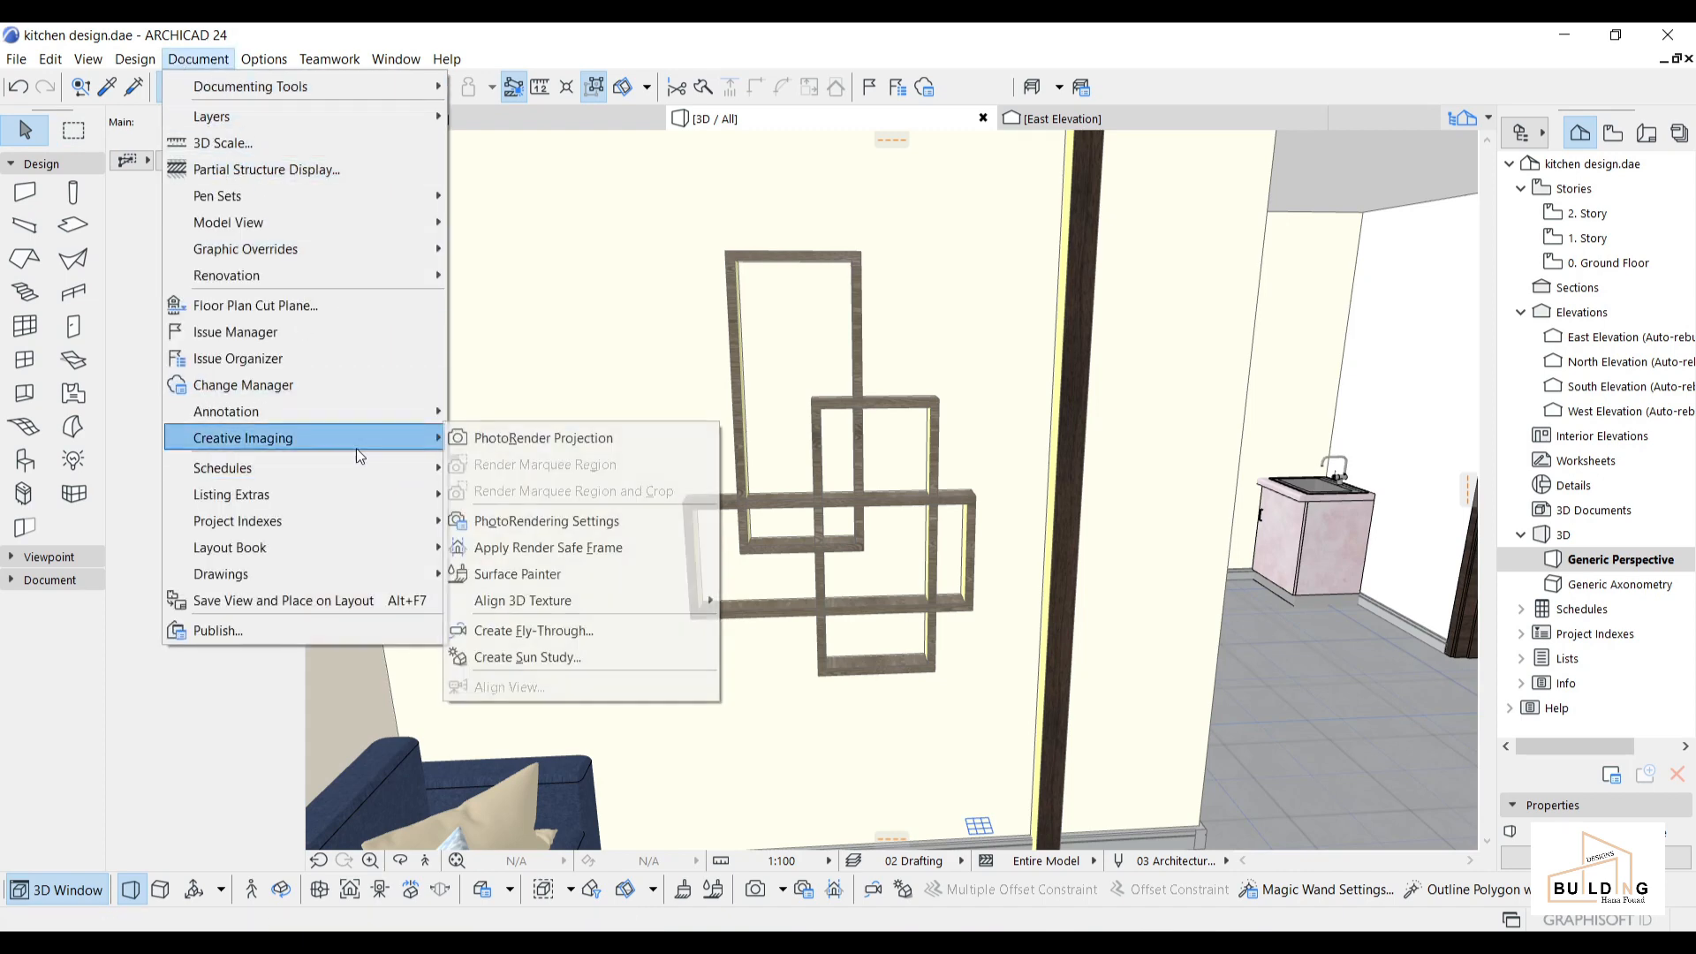
{"action": "left_click", "coordinate": [567, 524]}
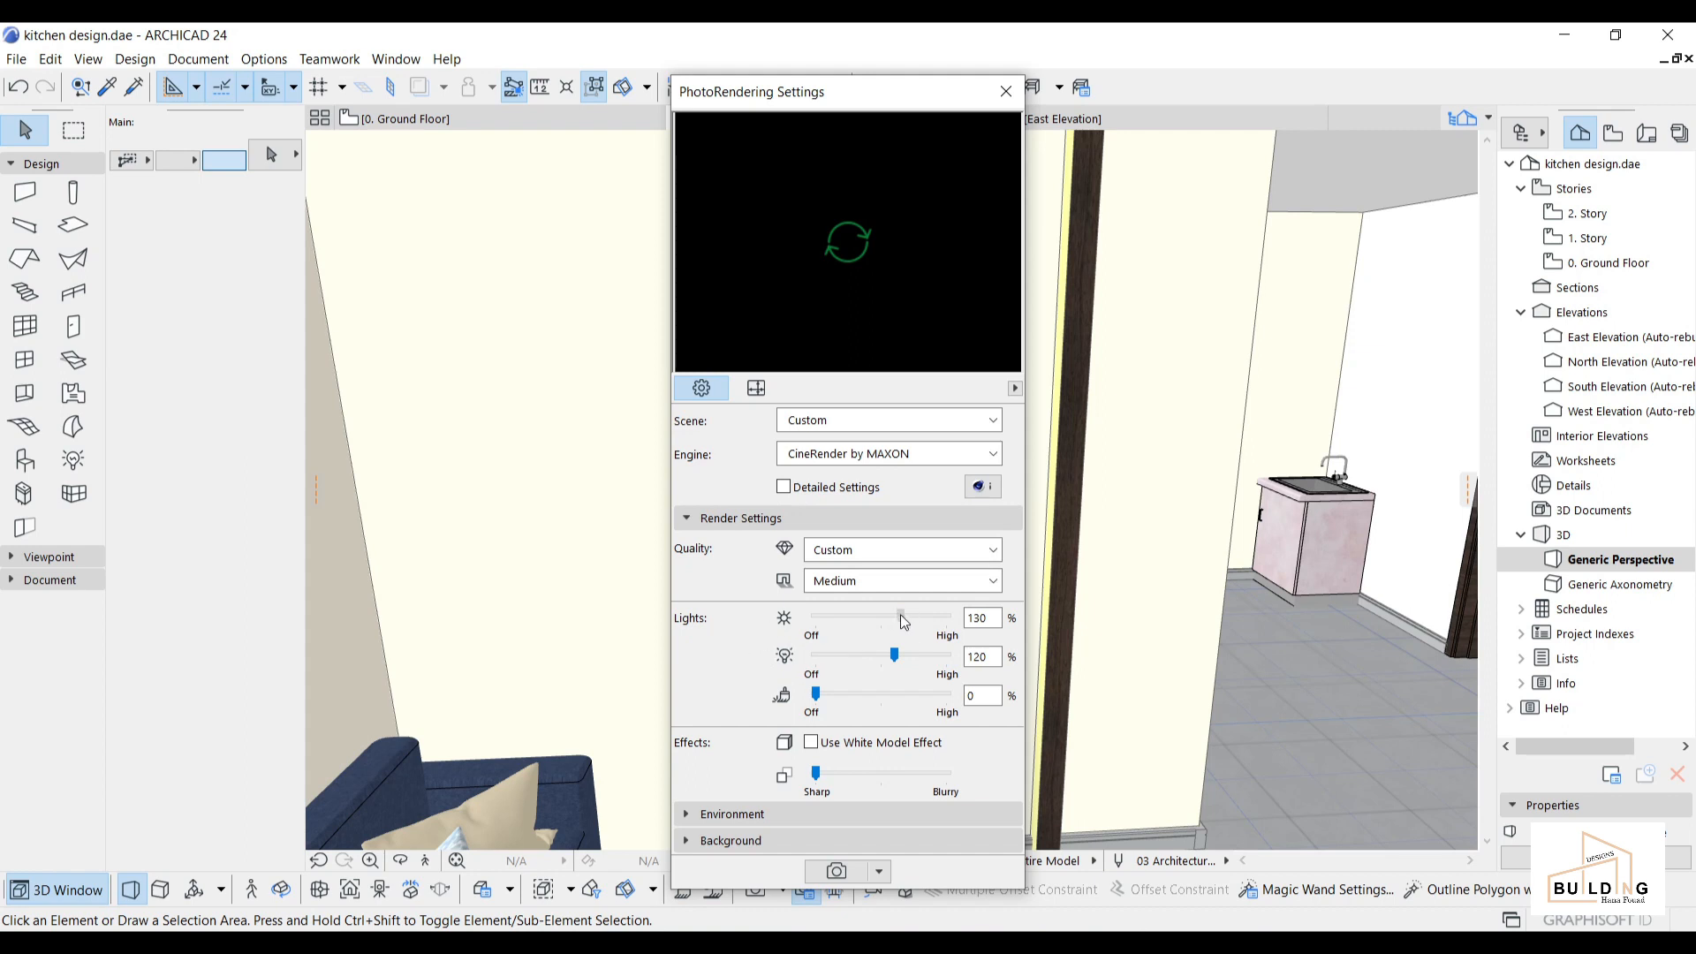
{"action": "left_click_drag", "start_coordinate": [907, 620], "coordinate": [895, 621]}
{"action": "left_click_drag", "start_coordinate": [897, 658], "coordinate": [887, 664]}
{"action": "left_click", "coordinate": [846, 697]}
{"action": "left_click", "coordinate": [869, 253]}
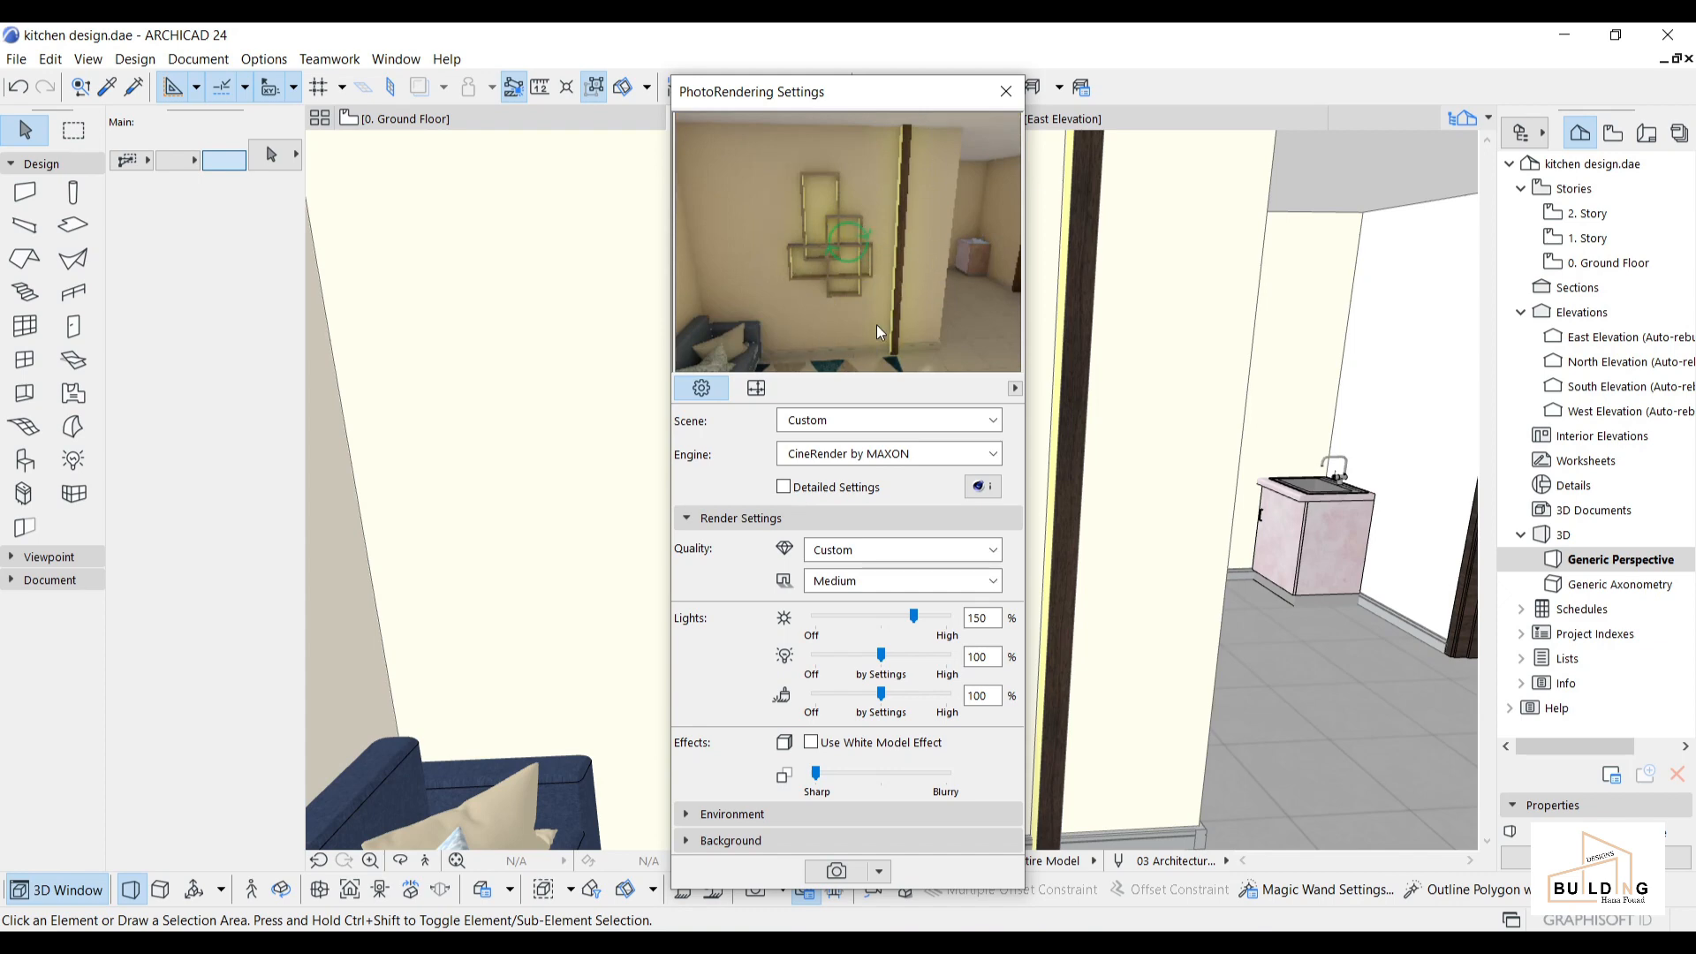
{"action": "left_click", "coordinate": [1005, 91]}
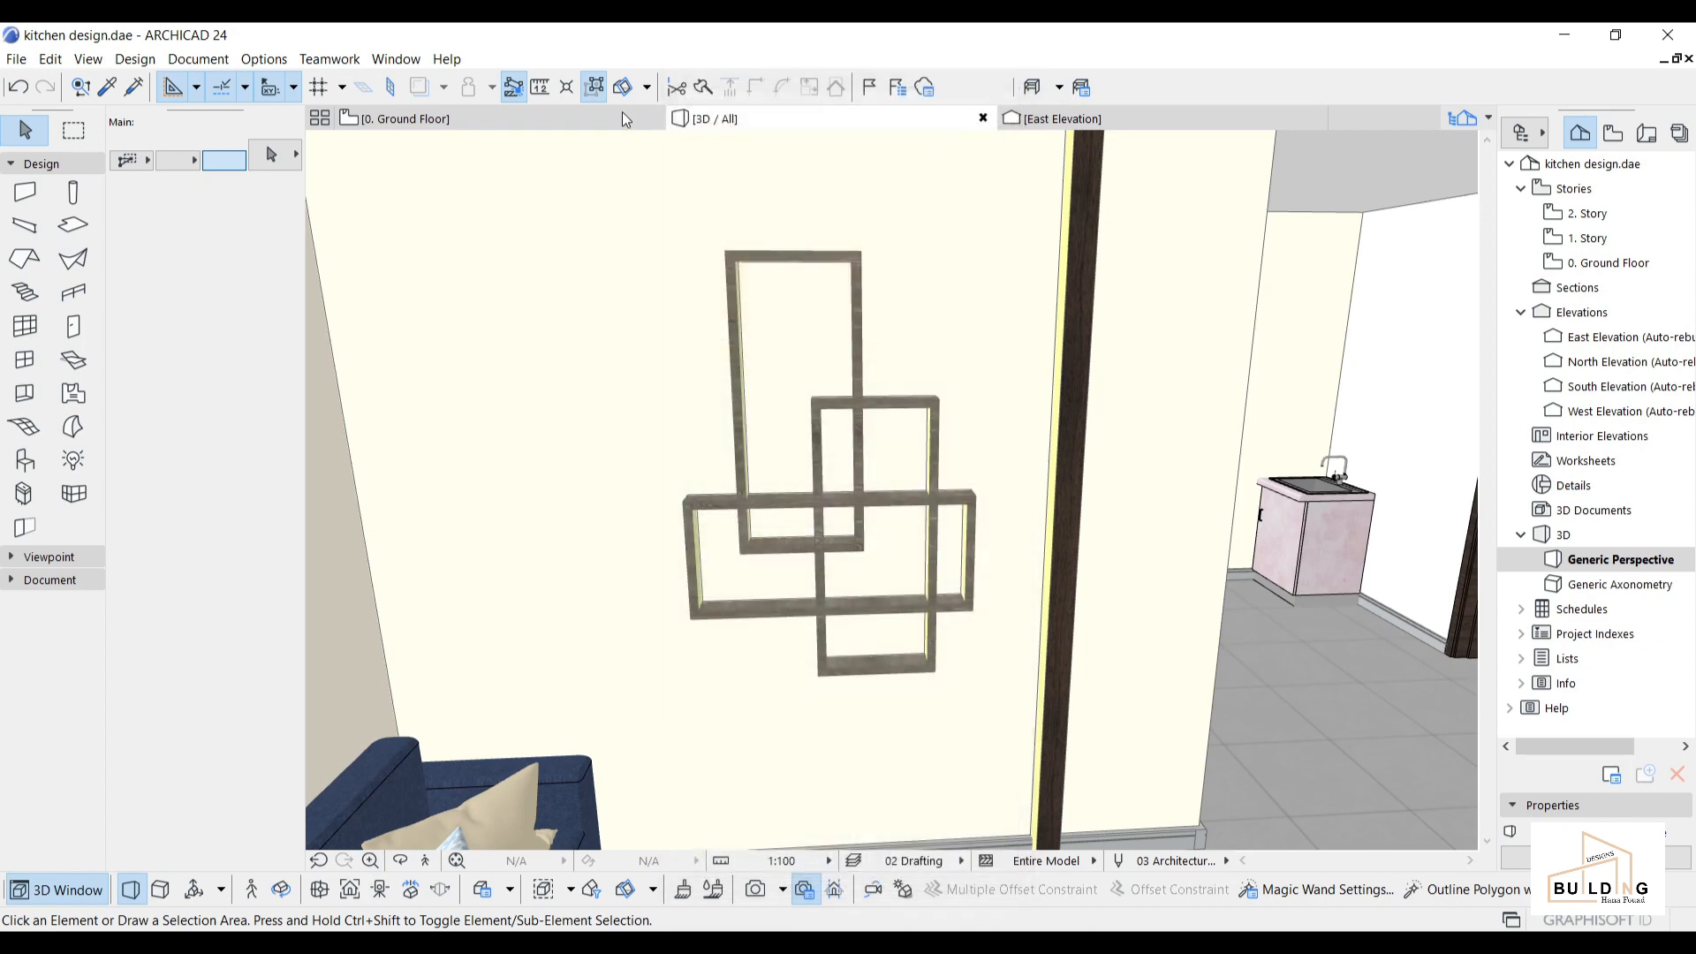
Render the 3D perspective of the wall frames and walnut strip as a photorealistic picture.
{"action": "left_click", "coordinate": [259, 60]}
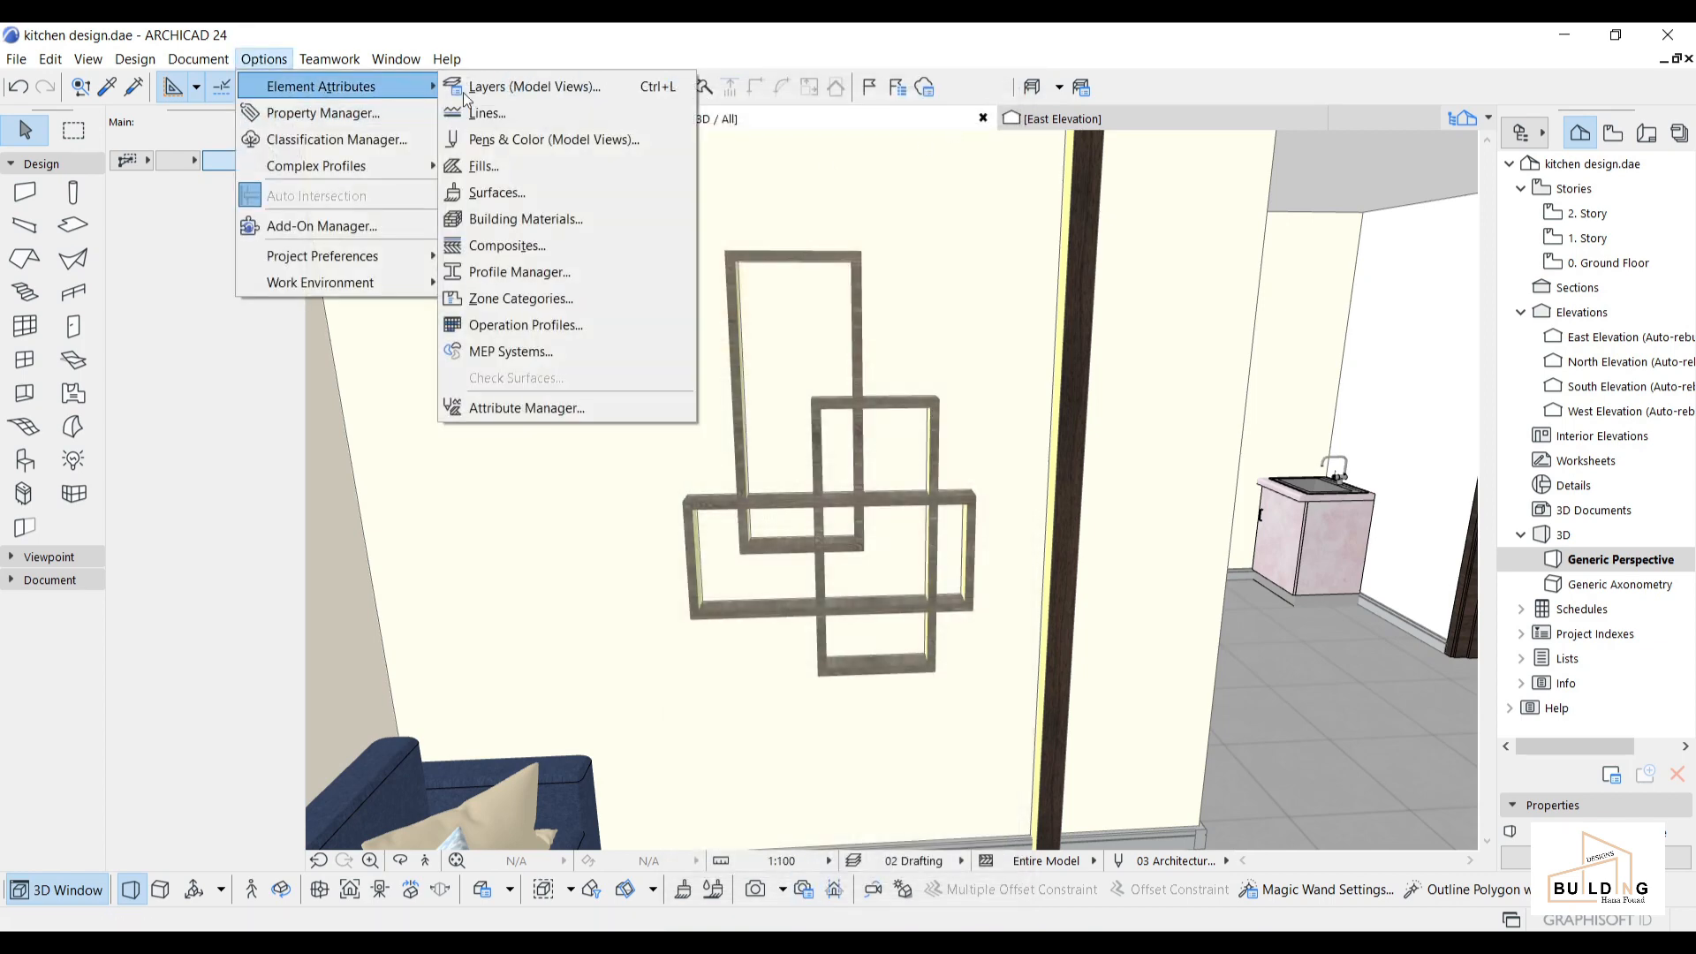
{"action": "mouse_move", "coordinate": [195, 60]}
{"action": "mouse_move", "coordinate": [380, 437]}
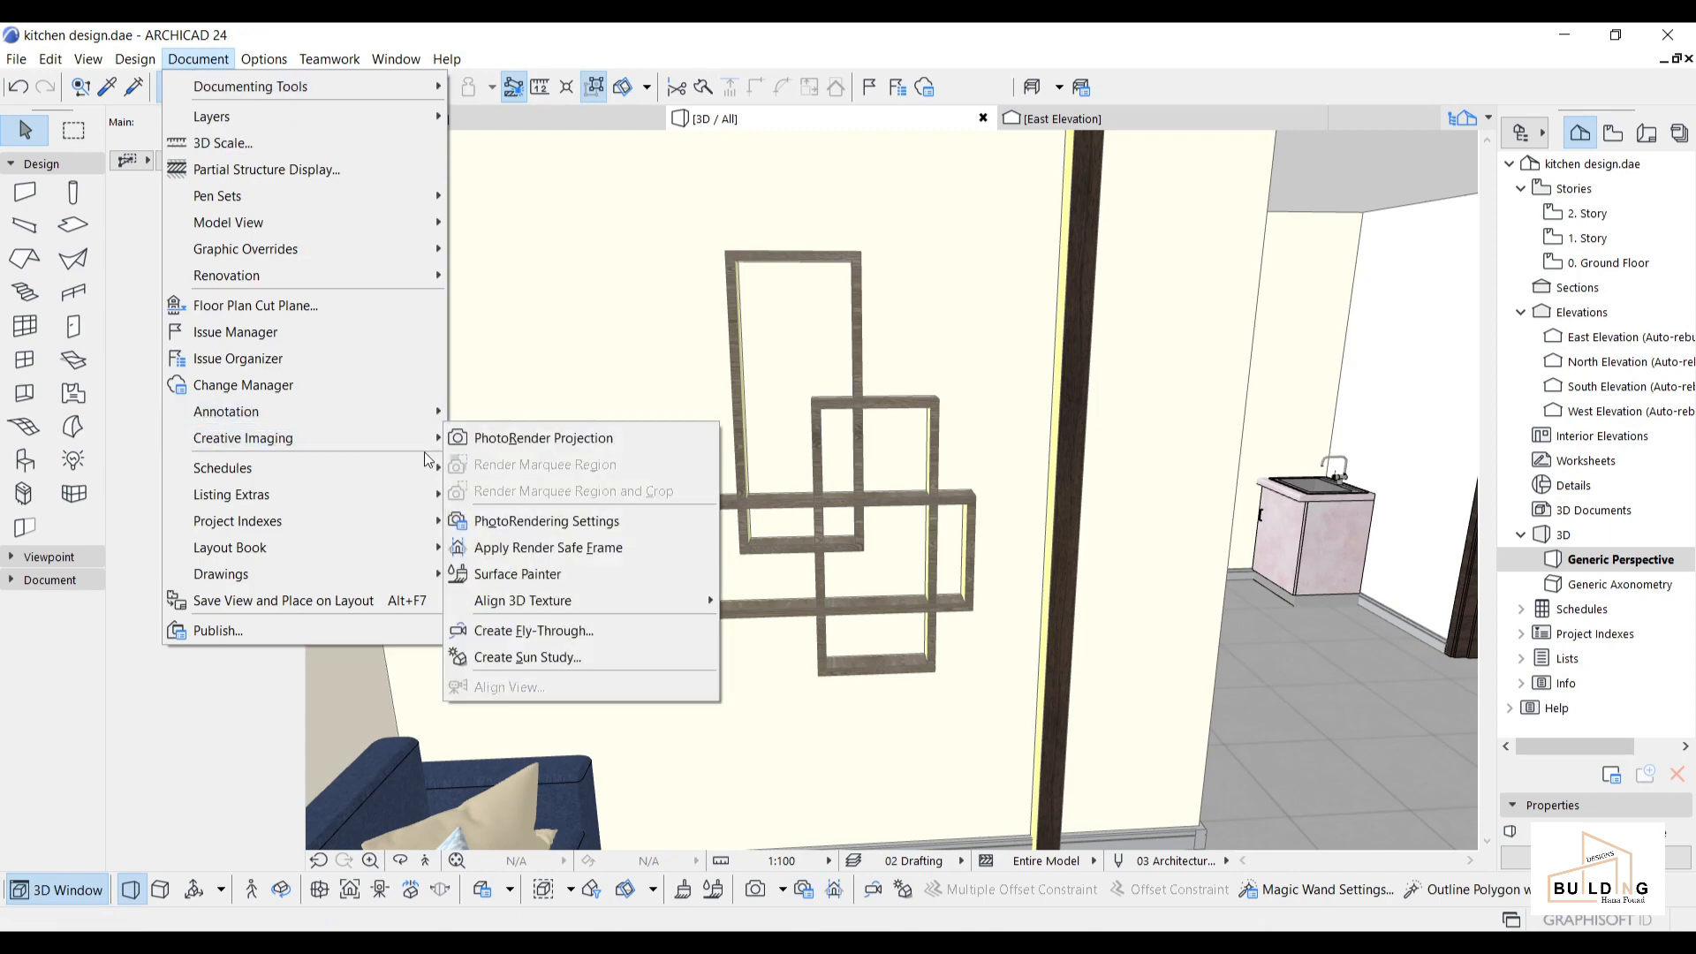
{"action": "left_click", "coordinate": [532, 442]}
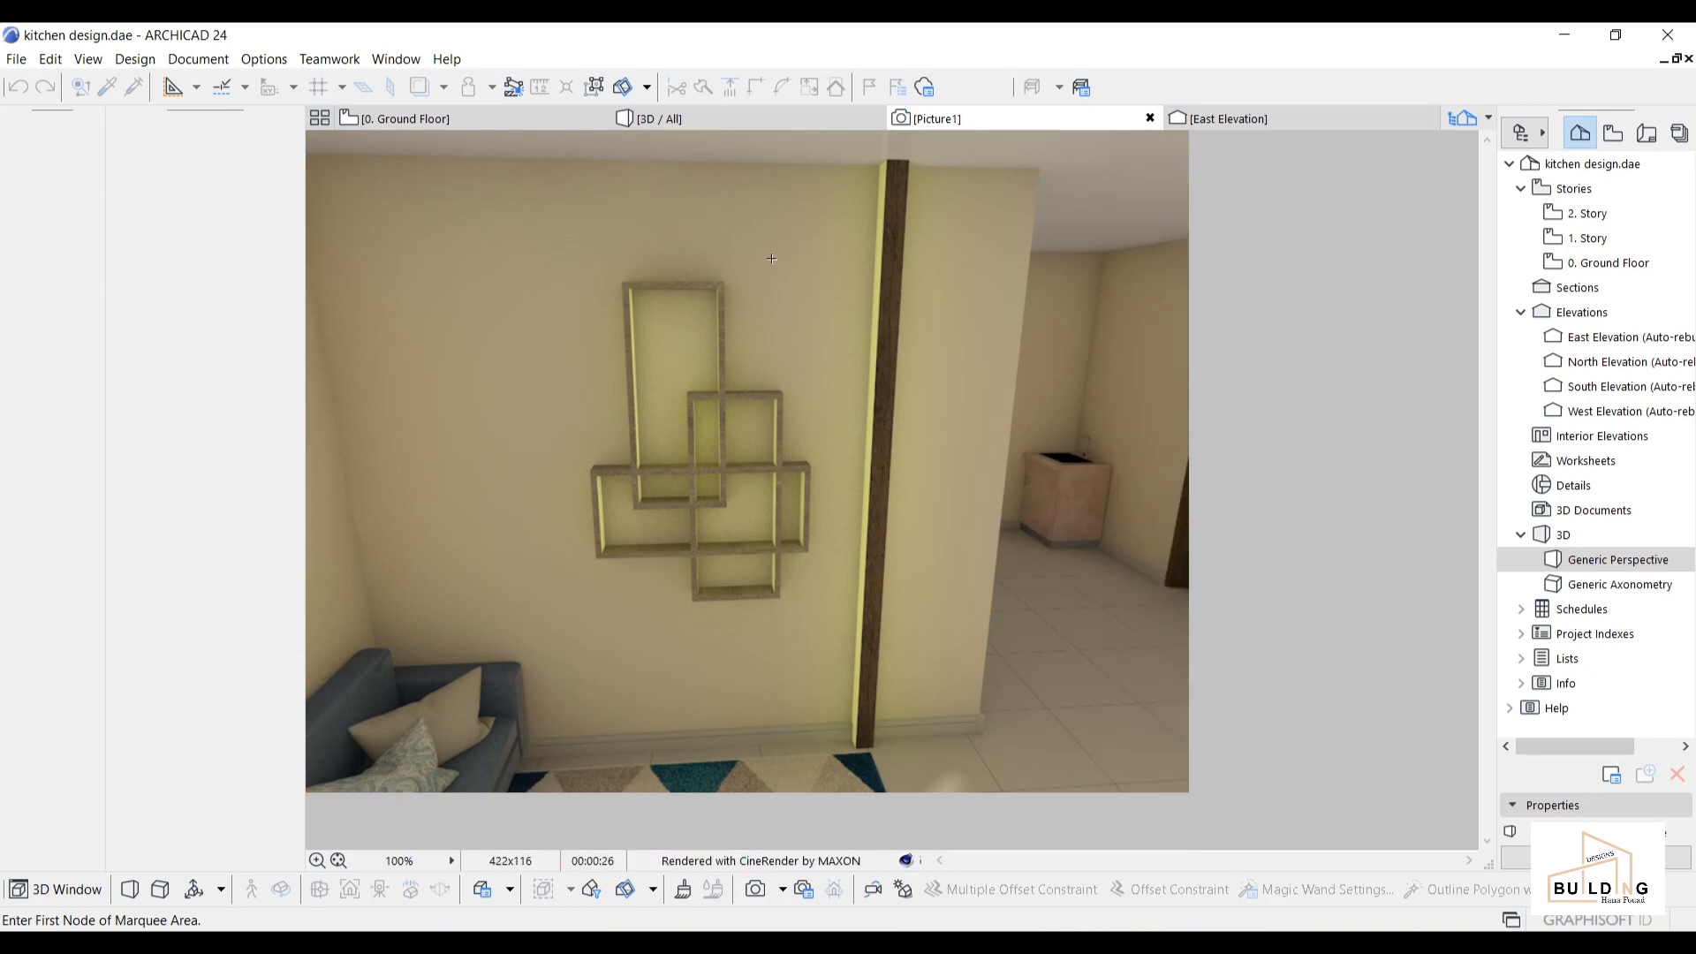
On the ground floor plan, copy the living room's two recessed spots horizontally about 2600 mm towards the decorated wall.
{"action": "left_click", "coordinate": [707, 121]}
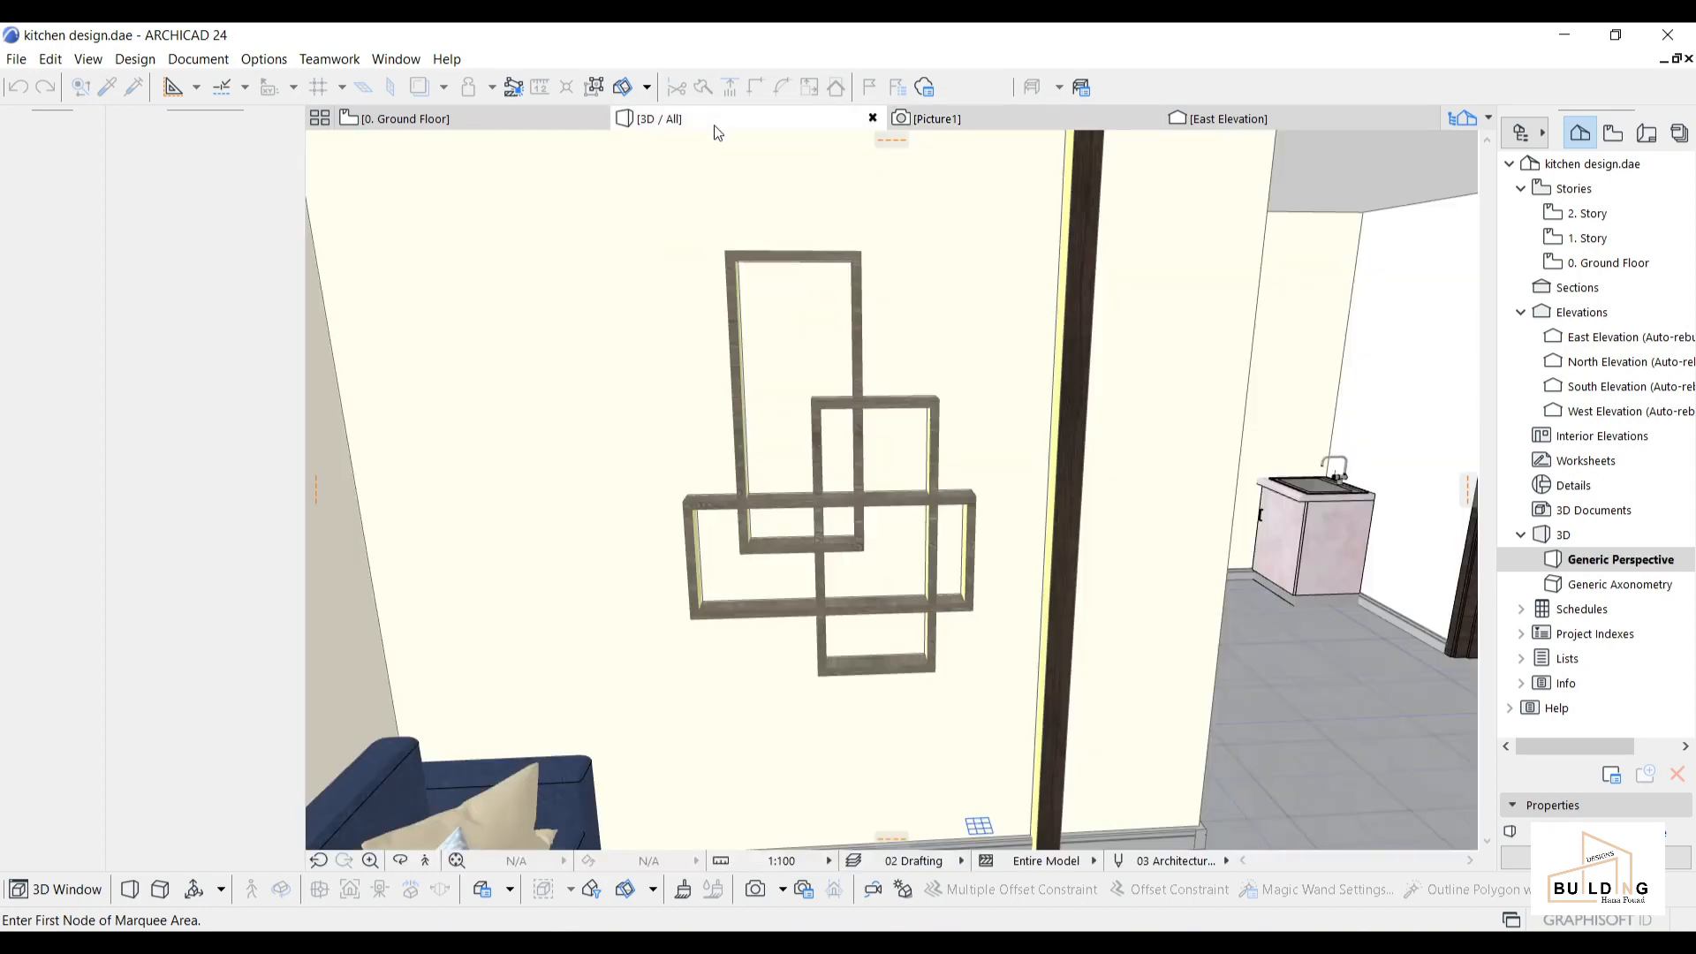
{"action": "left_click", "coordinate": [496, 116]}
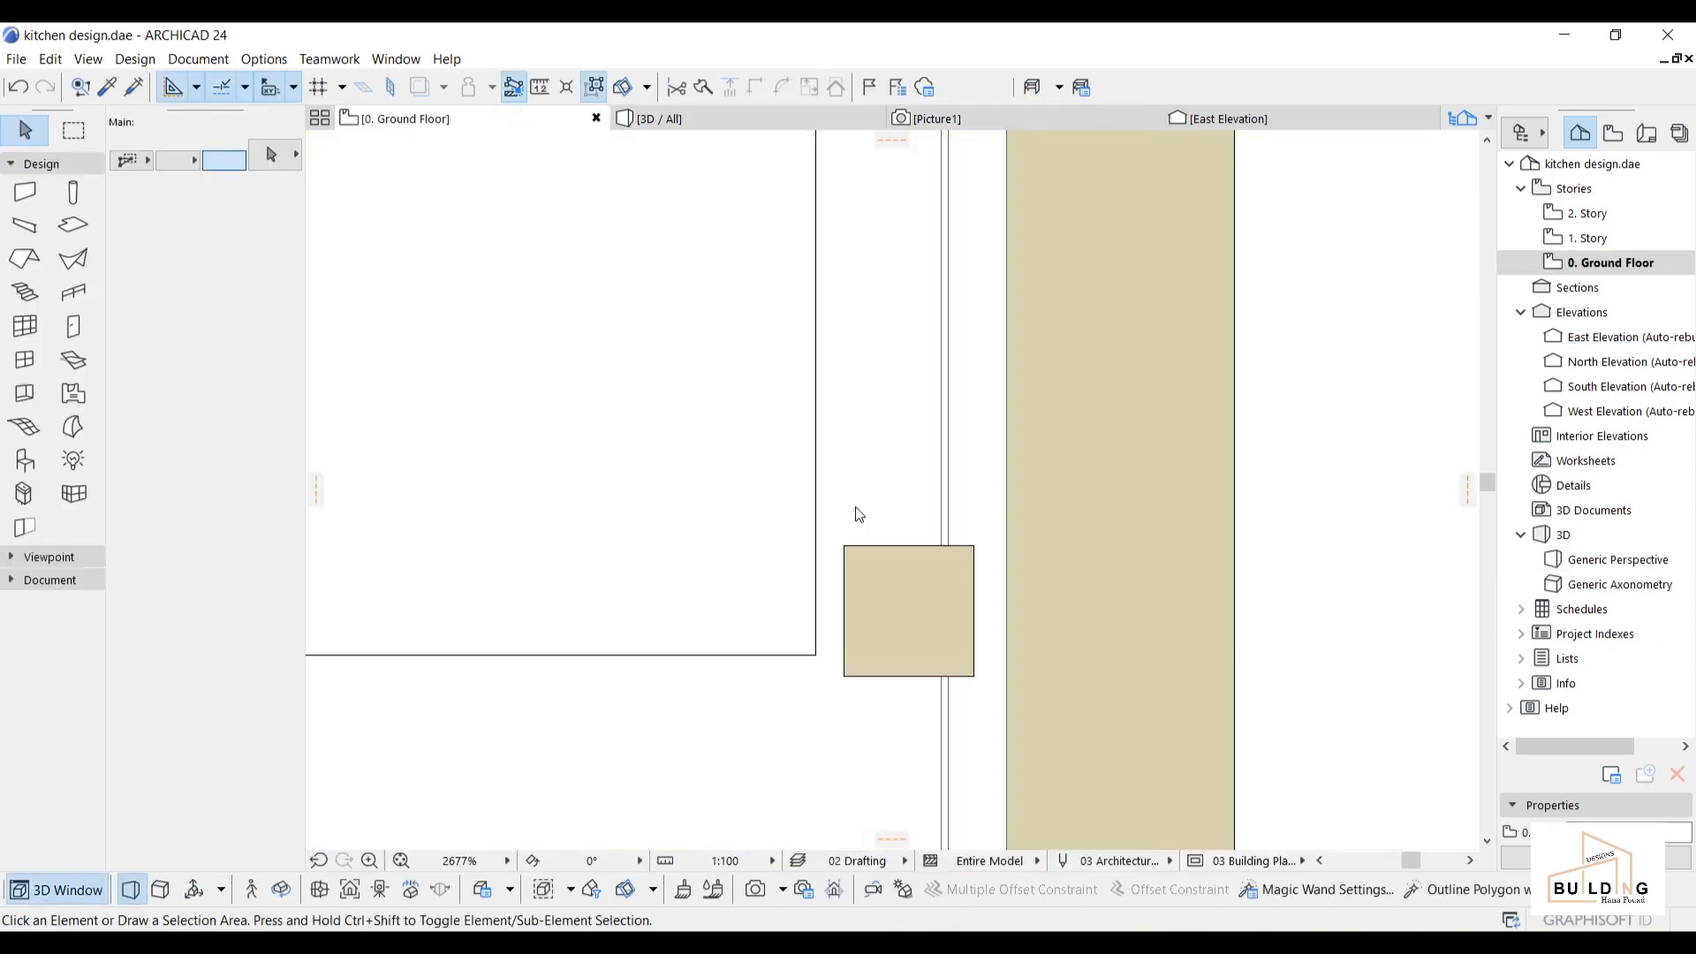
{"action": "scroll", "coordinate": [859, 515], "scroll_direction": "down", "scroll_amount": 10}
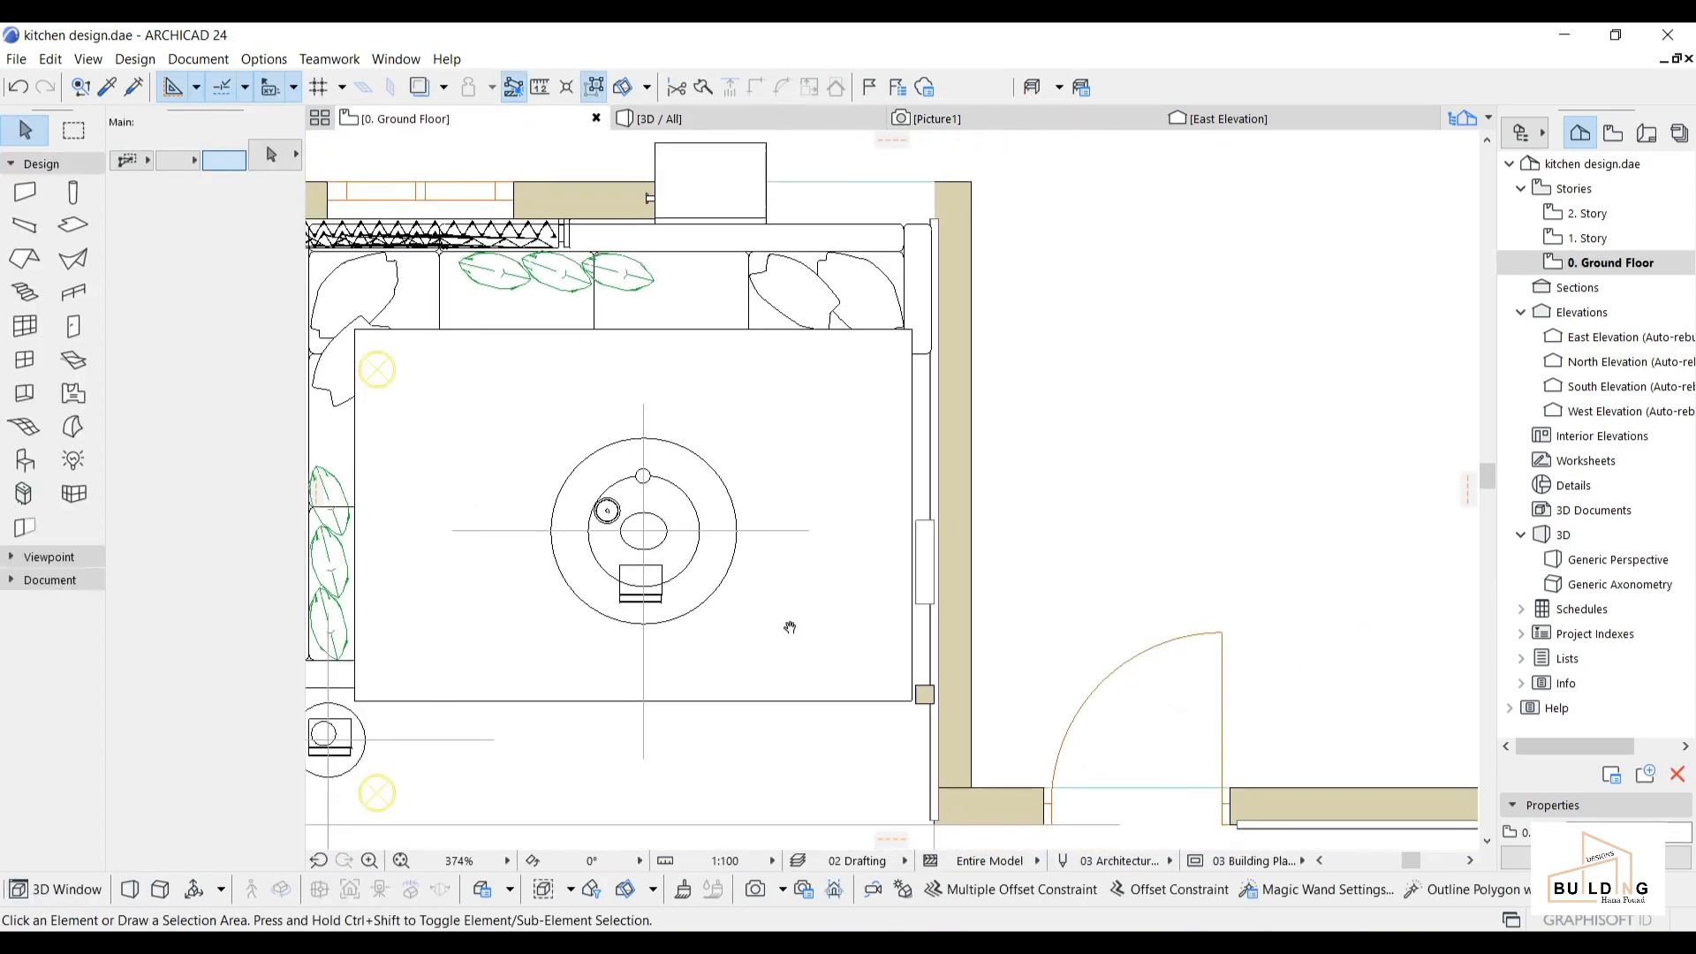
{"action": "middle_click_drag", "start_coordinate": [790, 627], "coordinate": [832, 594]}
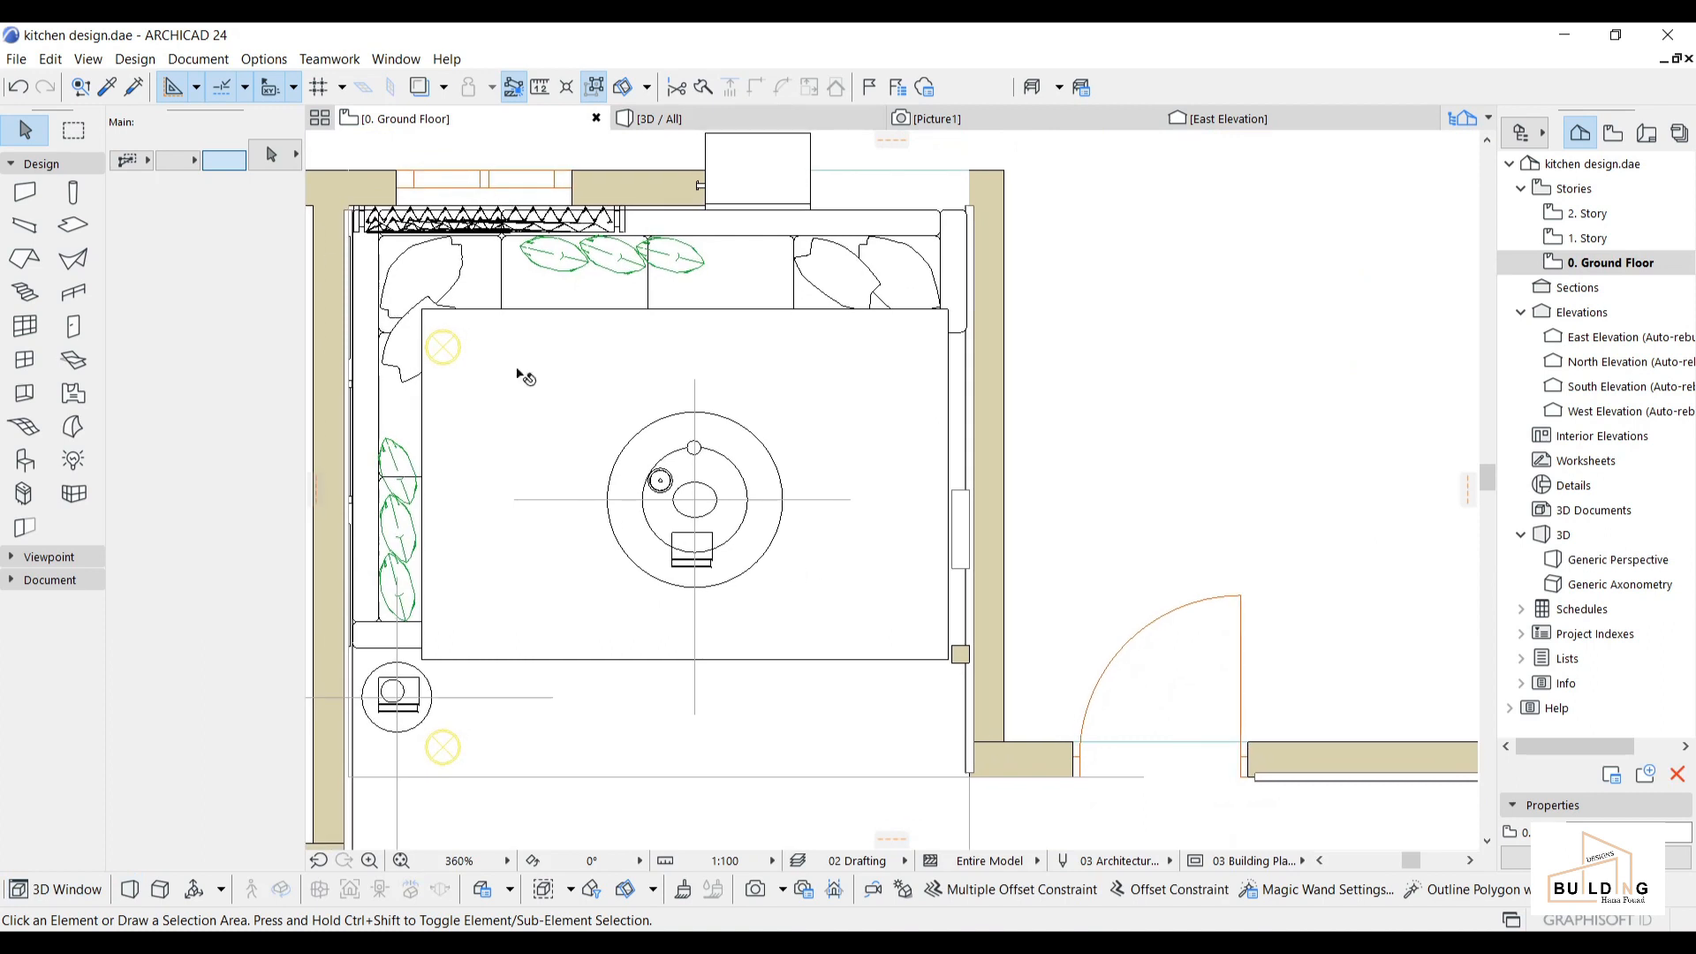
{"action": "left_click", "coordinate": [442, 748], "text": "shift"}
{"action": "key", "text": "ctrl+d"}
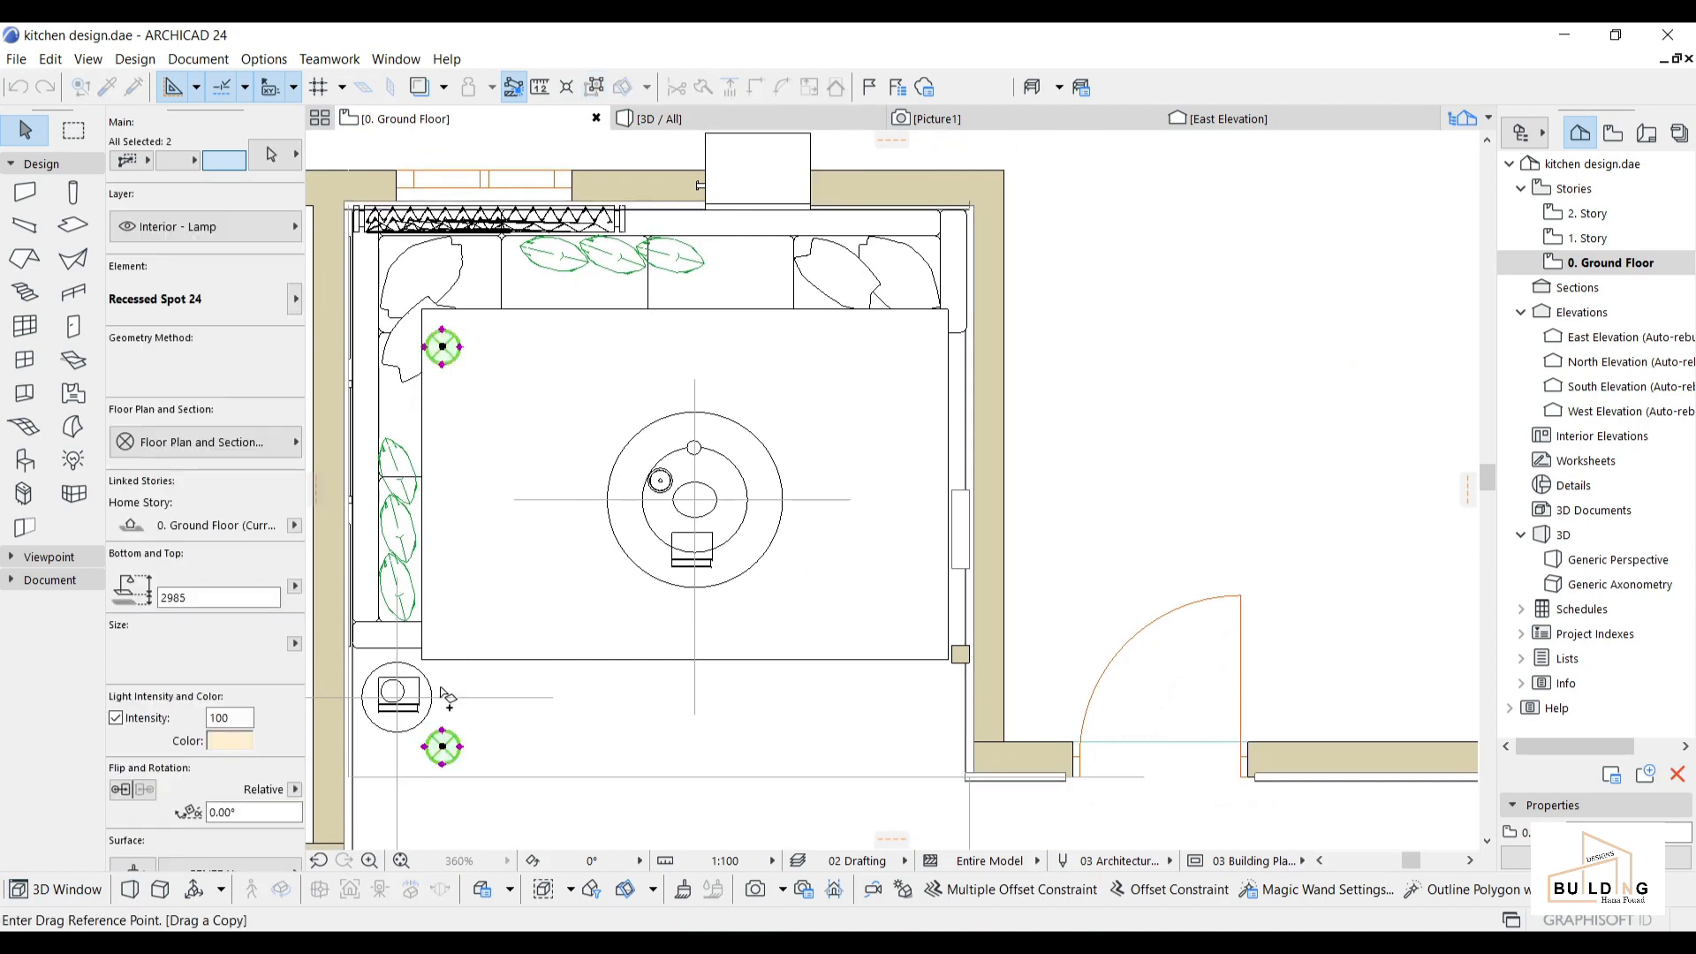
{"action": "left_click", "coordinate": [442, 346]}
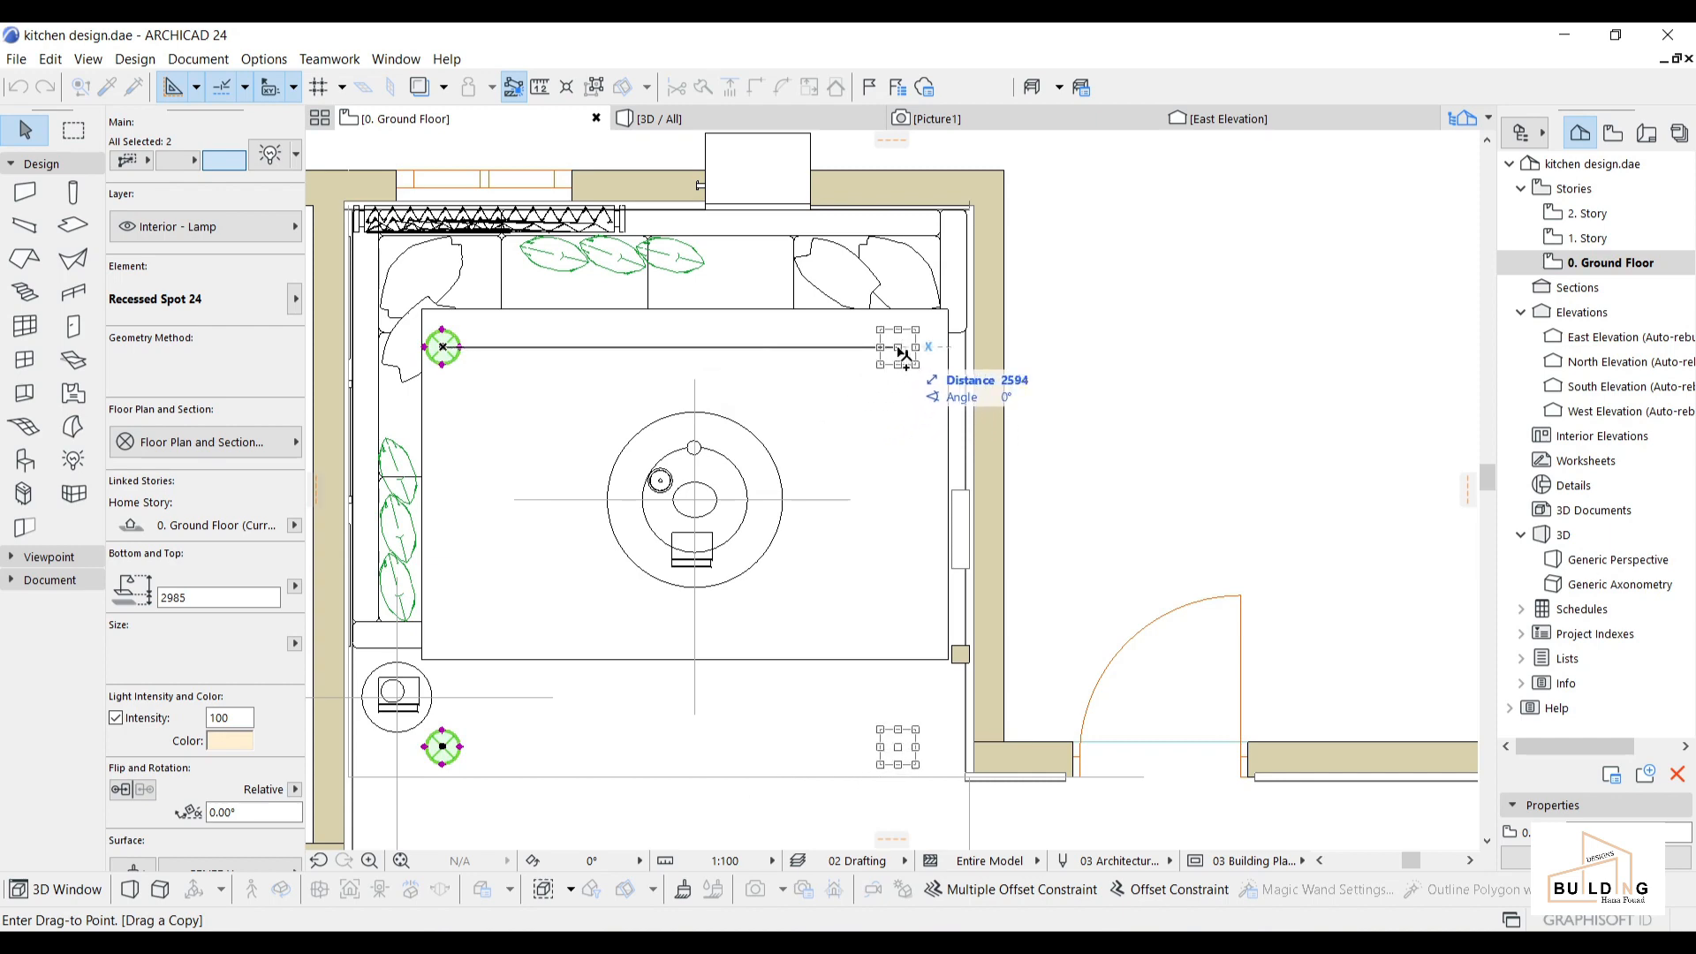
{"action": "left_click", "coordinate": [913, 359]}
Extend the hall's row of recessed spots with two more copies at the existing lamp spacing.
{"action": "scroll", "coordinate": [891, 521], "scroll_direction": "down", "scroll_amount": 4}
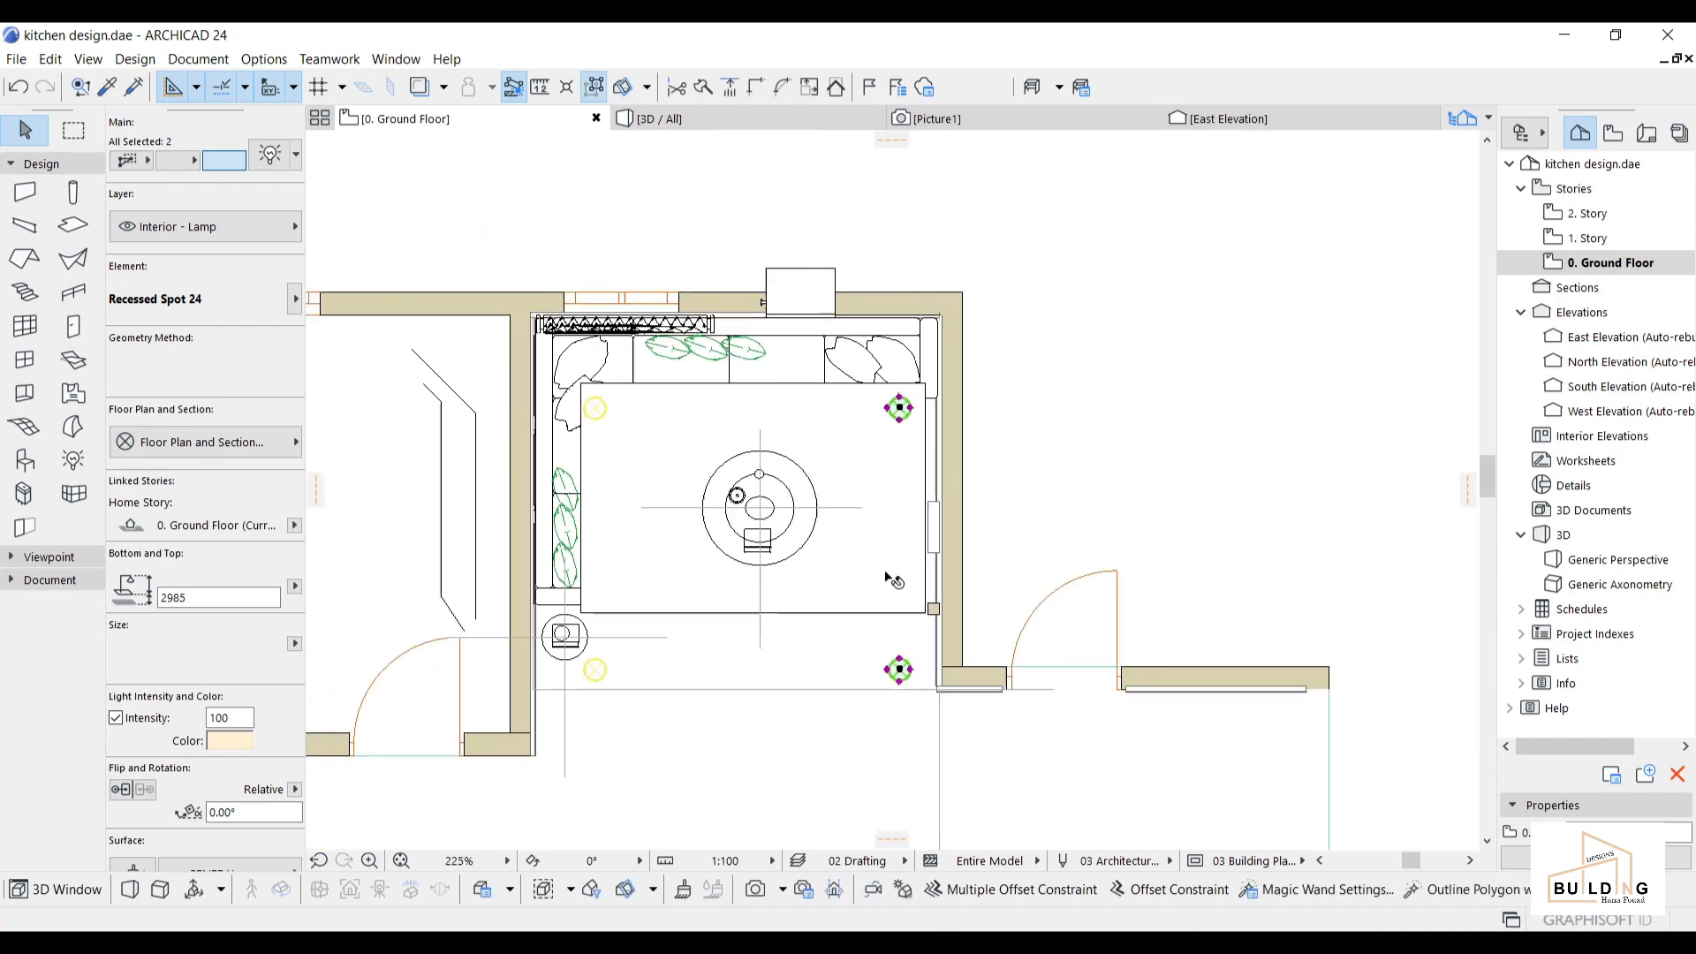
{"action": "middle_click_drag", "start_coordinate": [896, 605], "coordinate": [849, 436]}
{"action": "left_click", "coordinate": [833, 649]}
{"action": "left_click", "coordinate": [583, 631]}
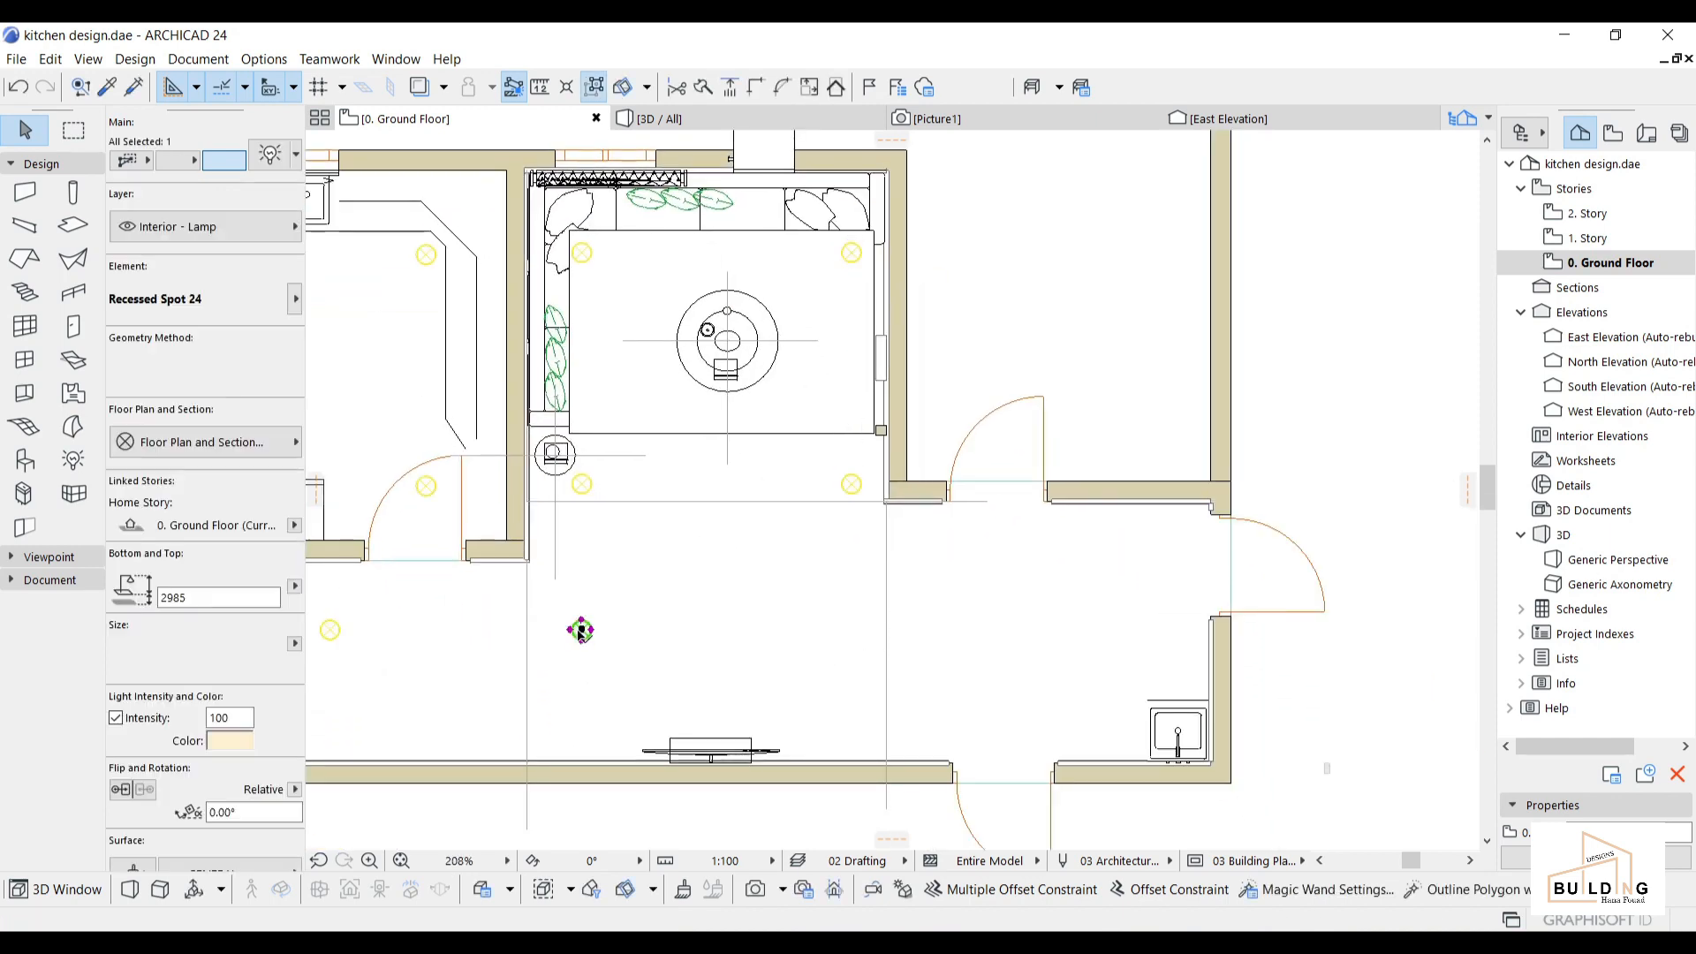
{"action": "key", "text": "ctrl+alt+d"}
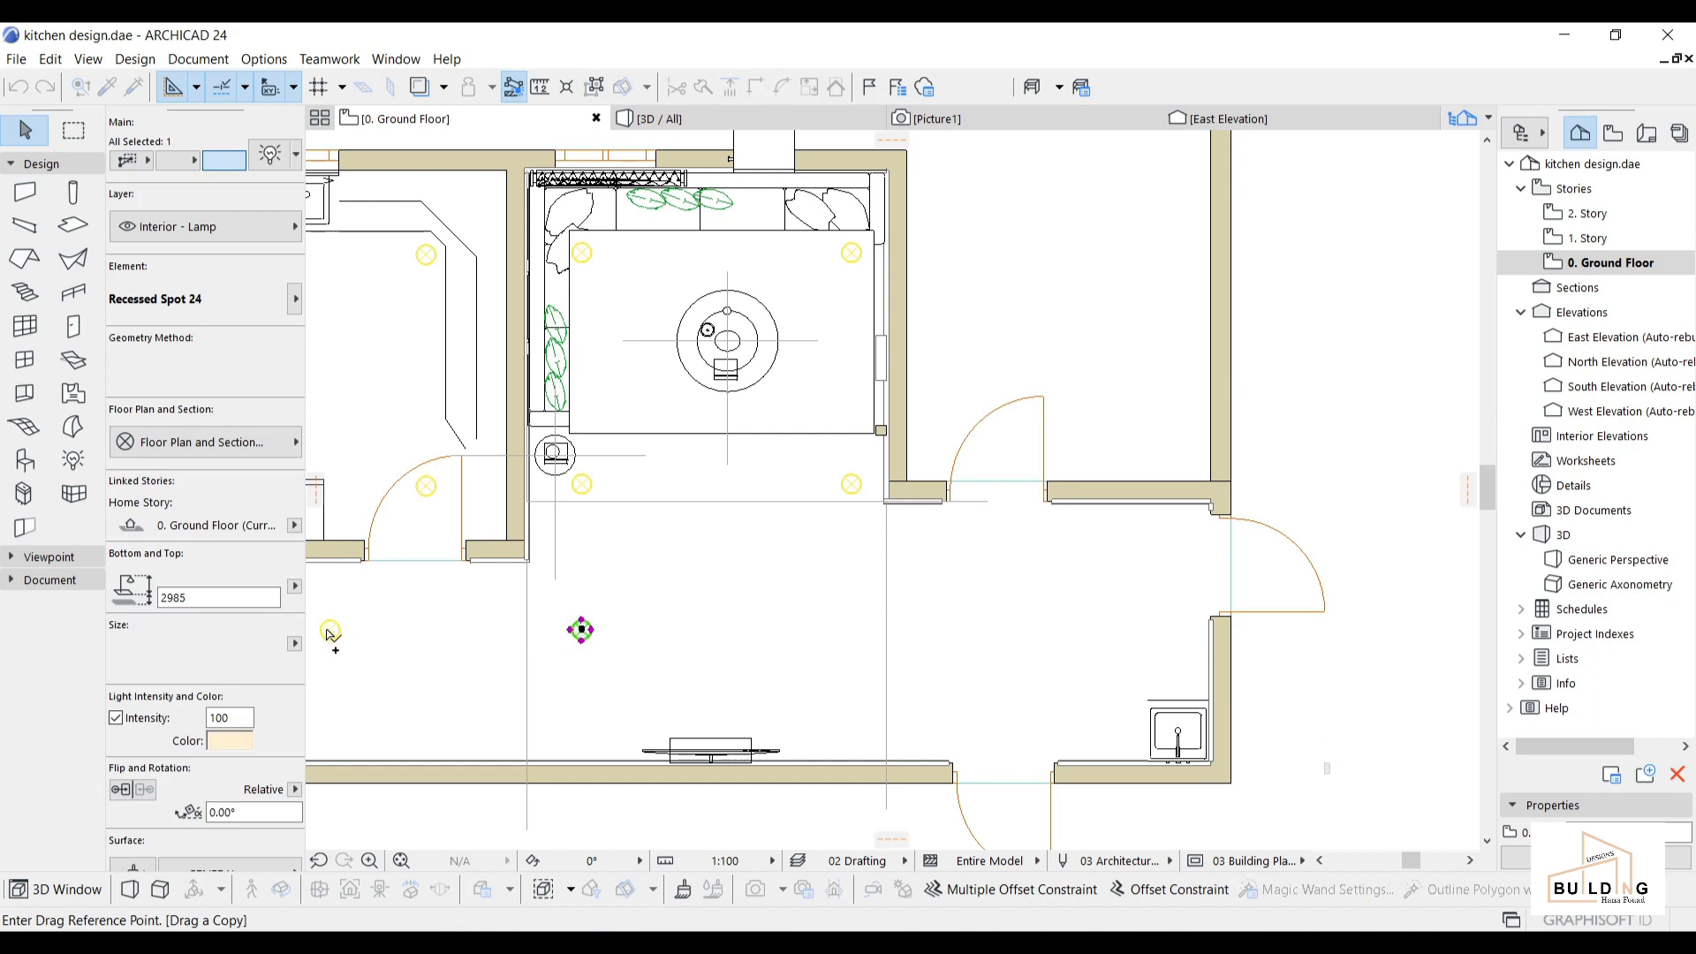
{"action": "left_click", "coordinate": [330, 630]}
{"action": "left_click", "coordinate": [581, 630]}
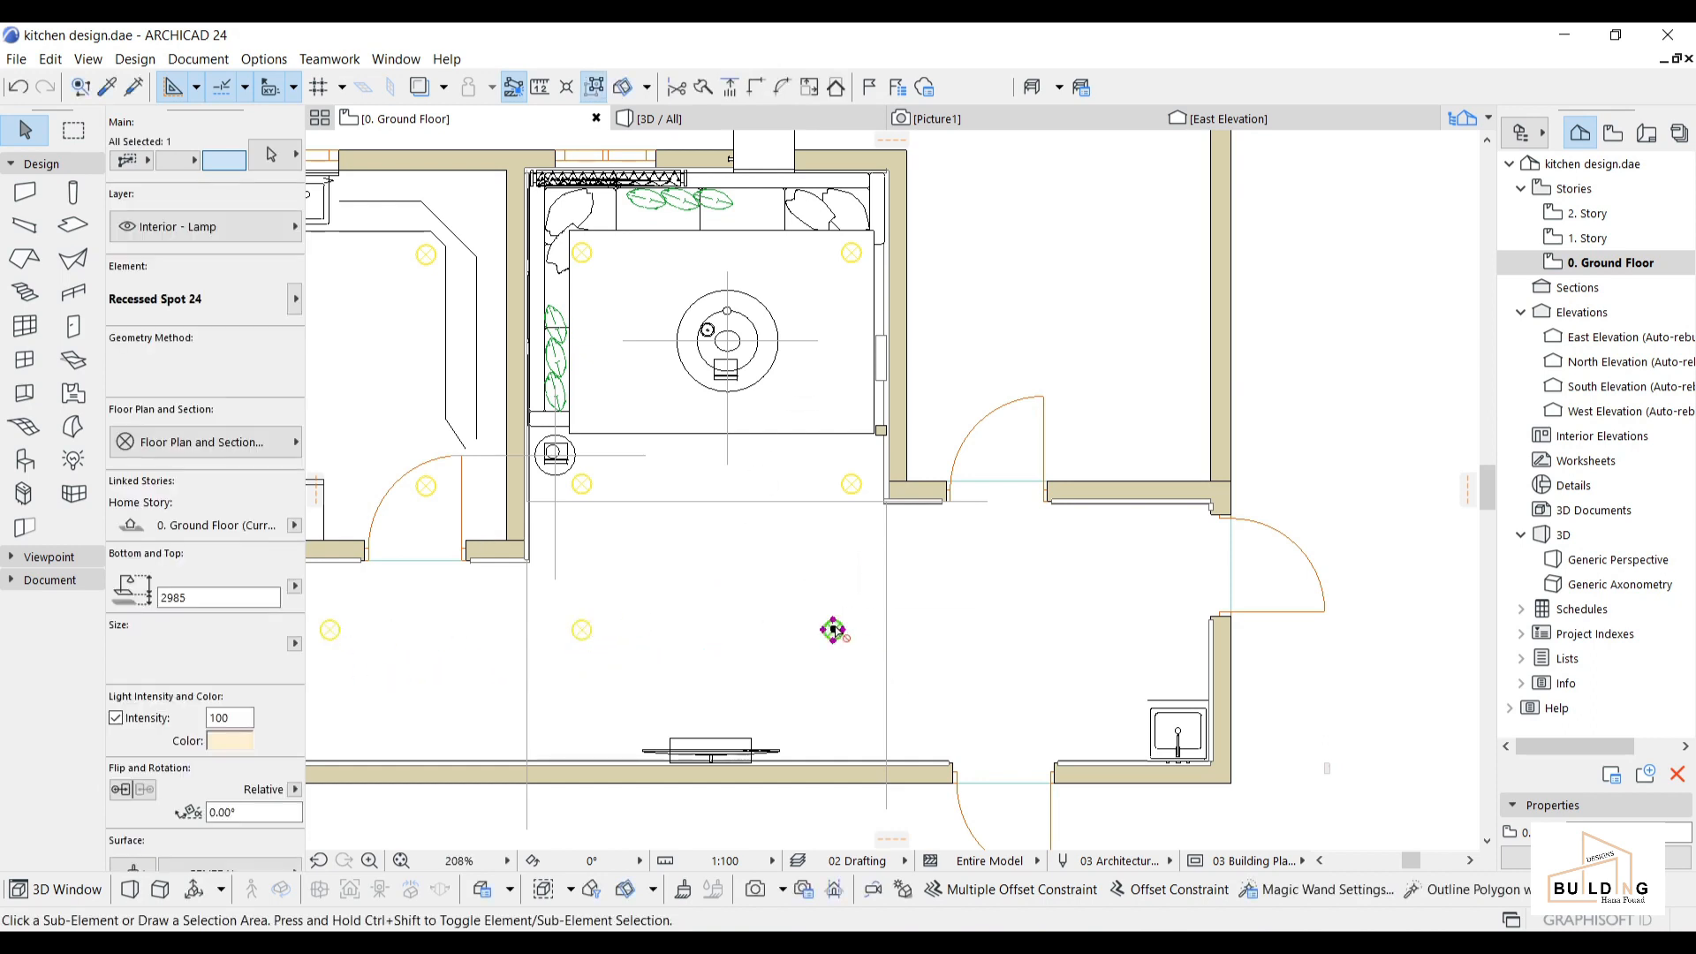
{"action": "key", "text": "ctrl+alt+d"}
{"action": "left_click", "coordinate": [582, 629]}
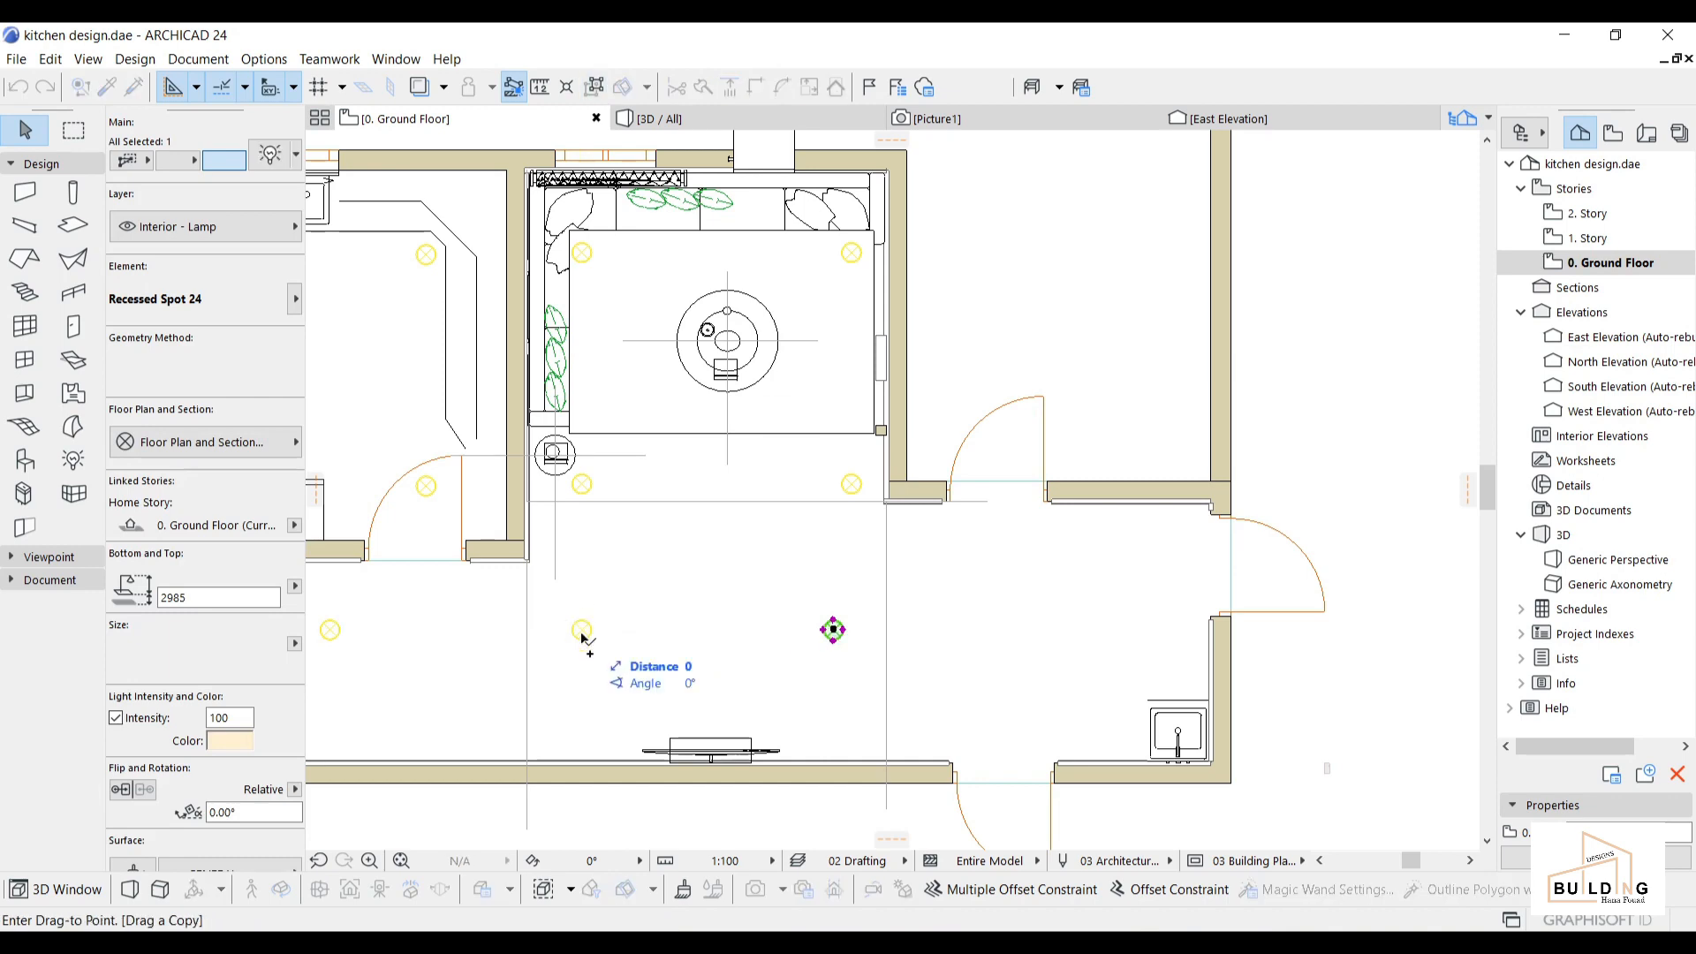
{"action": "left_click", "coordinate": [834, 630]}
Preview and render the 3D wall perspective again with the added recessed spots, keeping the current photorendering settings.
{"action": "scroll", "coordinate": [806, 343], "scroll_direction": "up", "scroll_amount": 3}
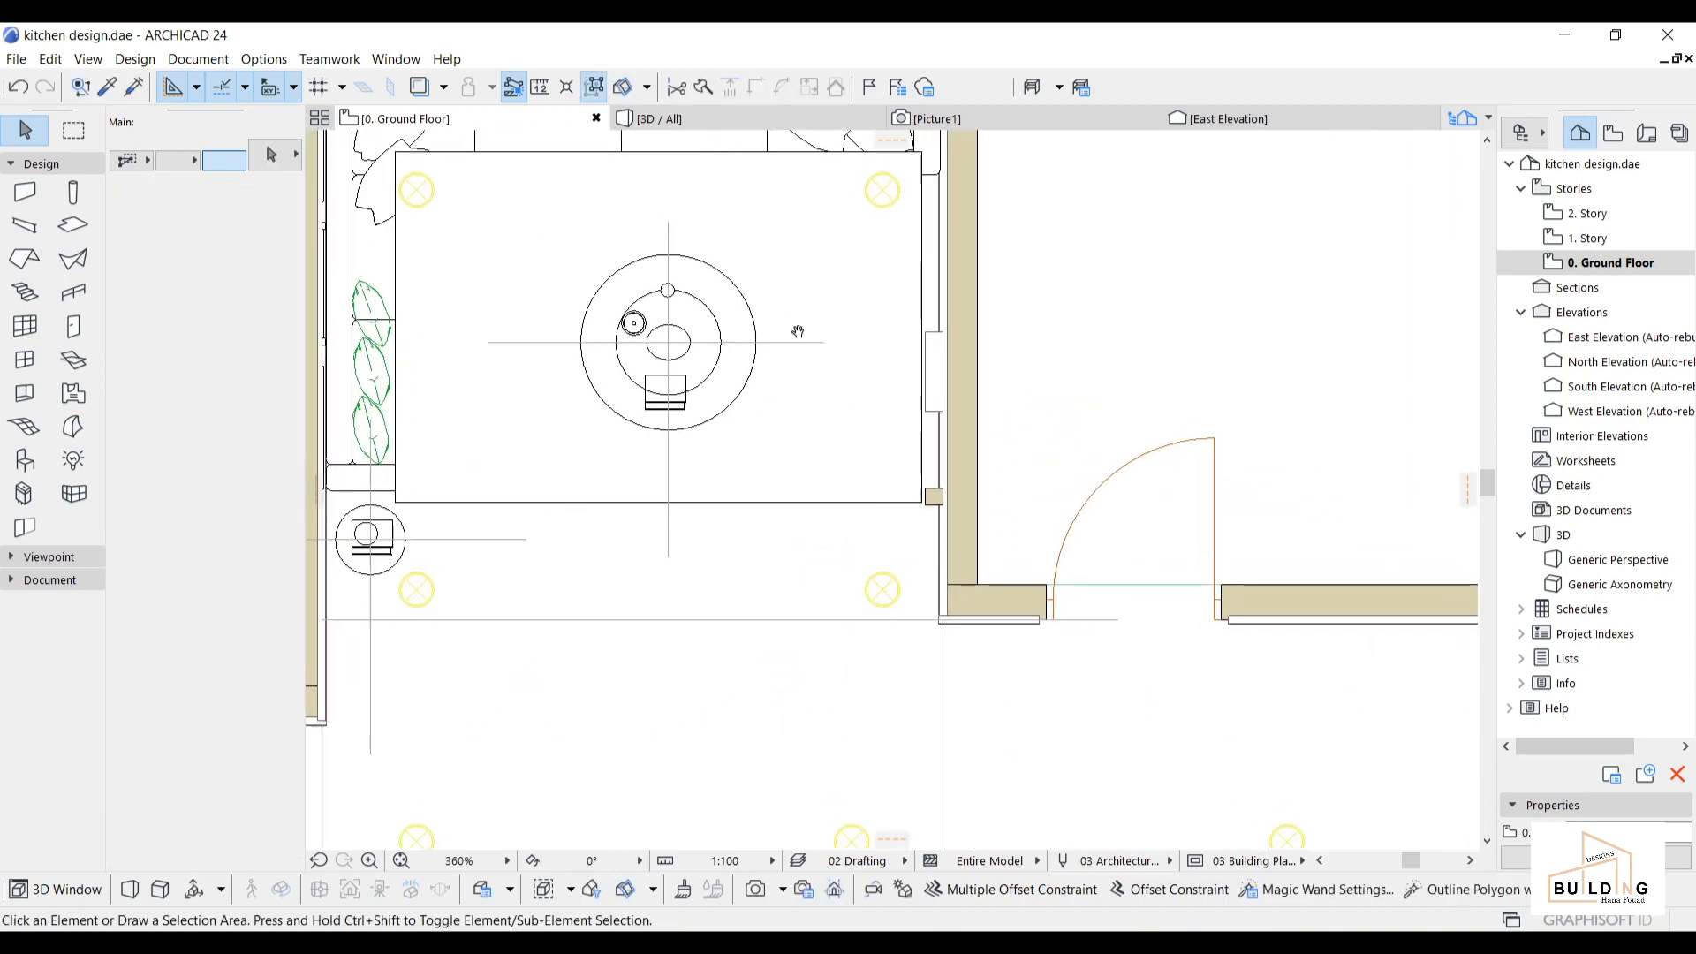
{"action": "middle_click_drag", "start_coordinate": [798, 332], "coordinate": [779, 382]}
{"action": "left_click", "coordinate": [719, 118]}
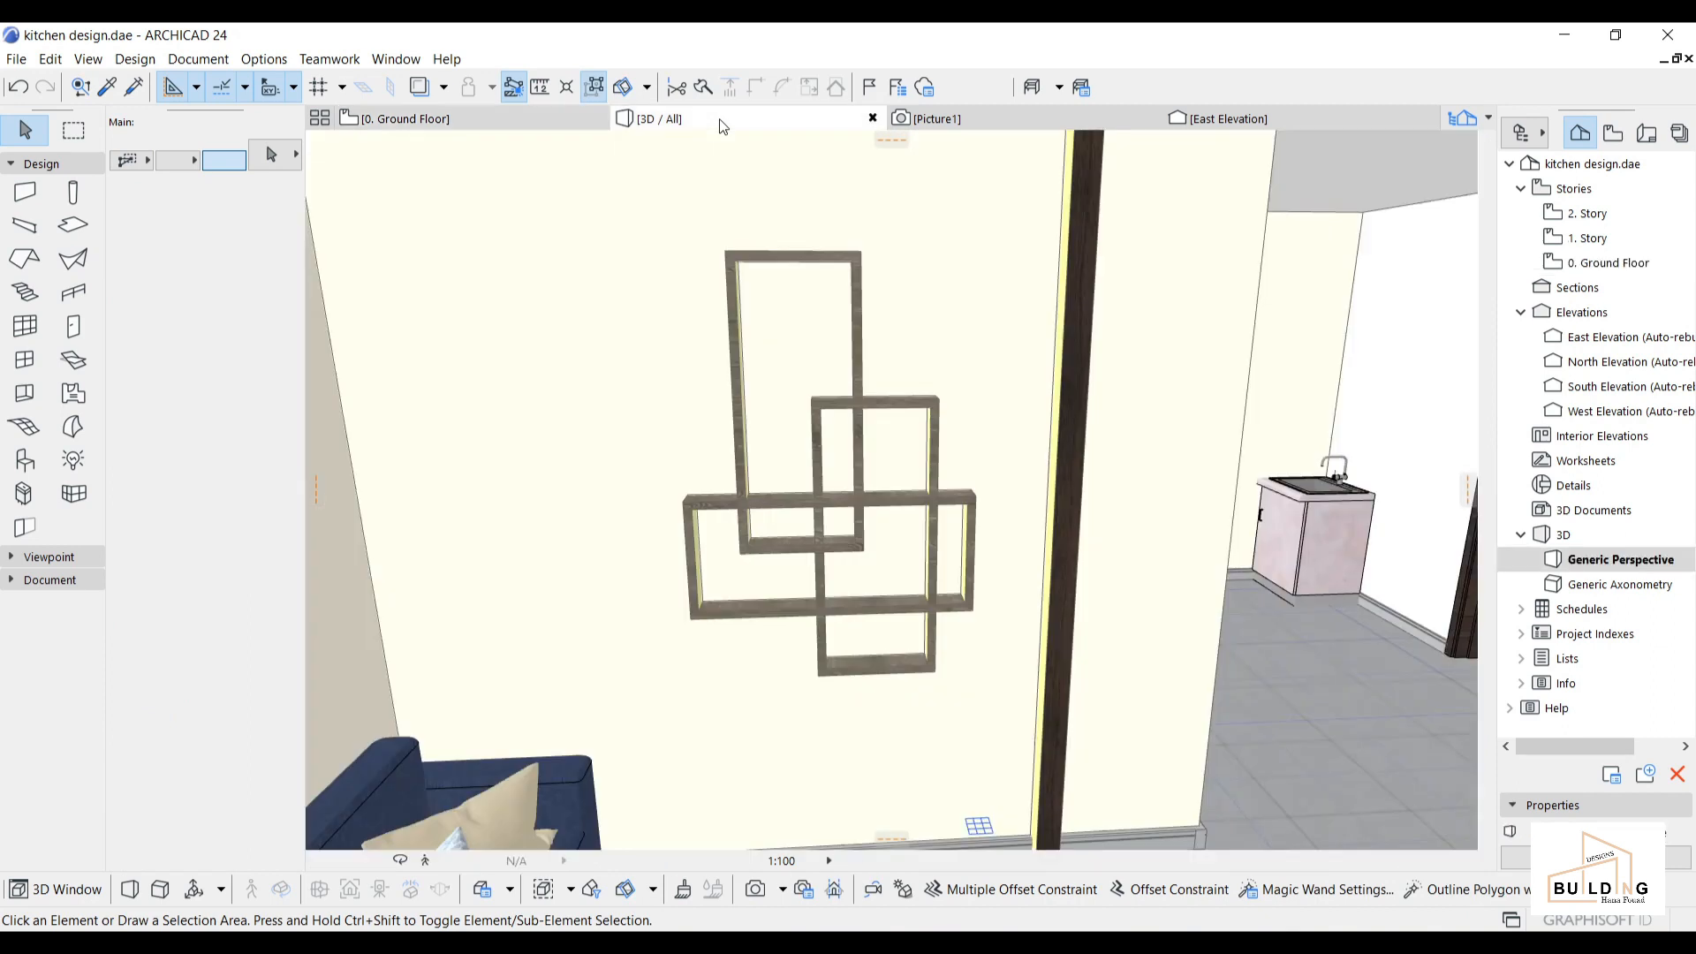
{"action": "left_click", "coordinate": [202, 60]}
{"action": "mouse_move", "coordinate": [351, 446]}
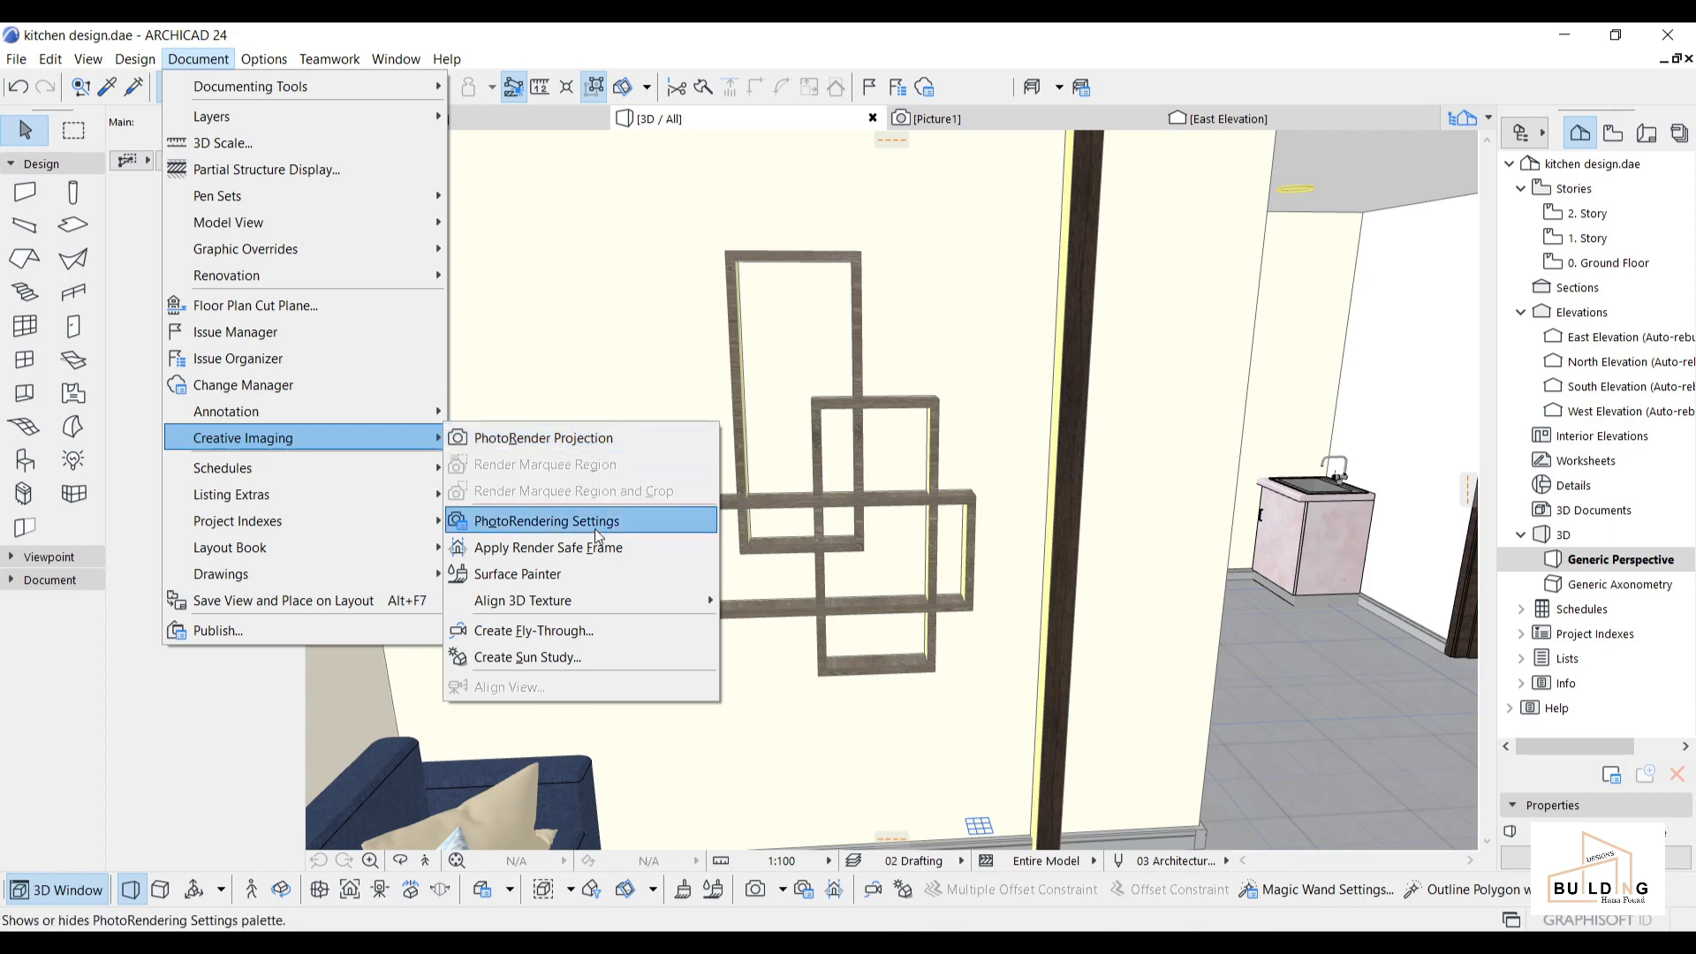
{"action": "left_click", "coordinate": [598, 528]}
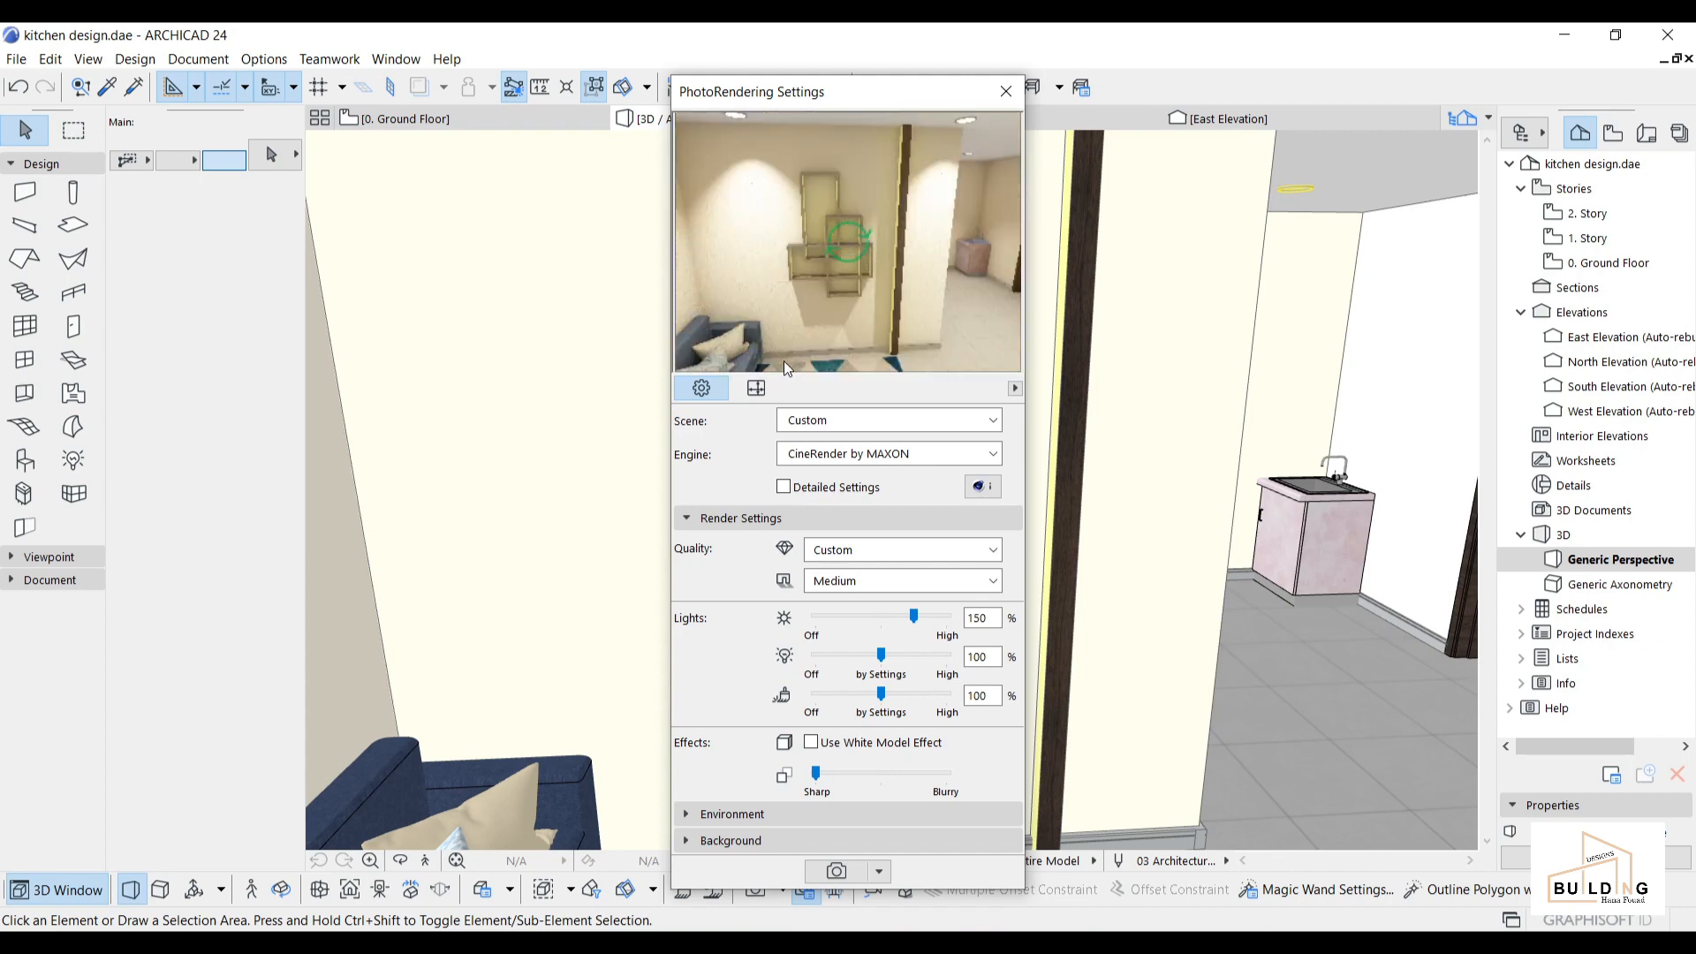
{"action": "left_click", "coordinate": [836, 871]}
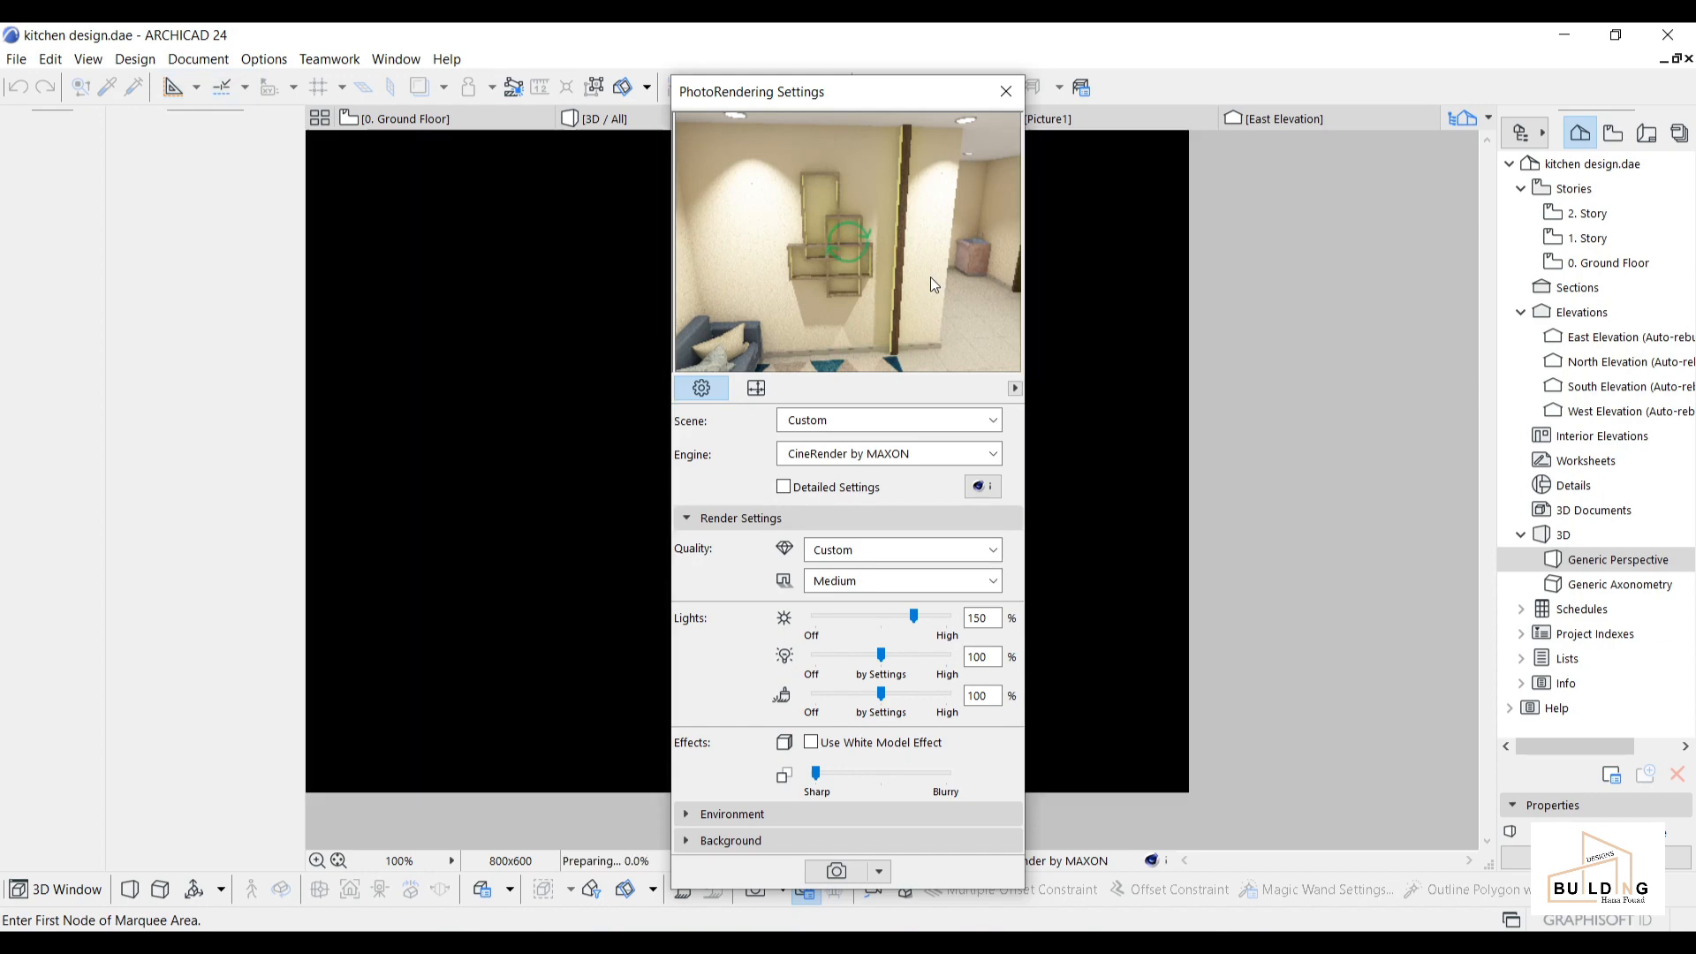
{"action": "left_click", "coordinate": [1007, 90]}
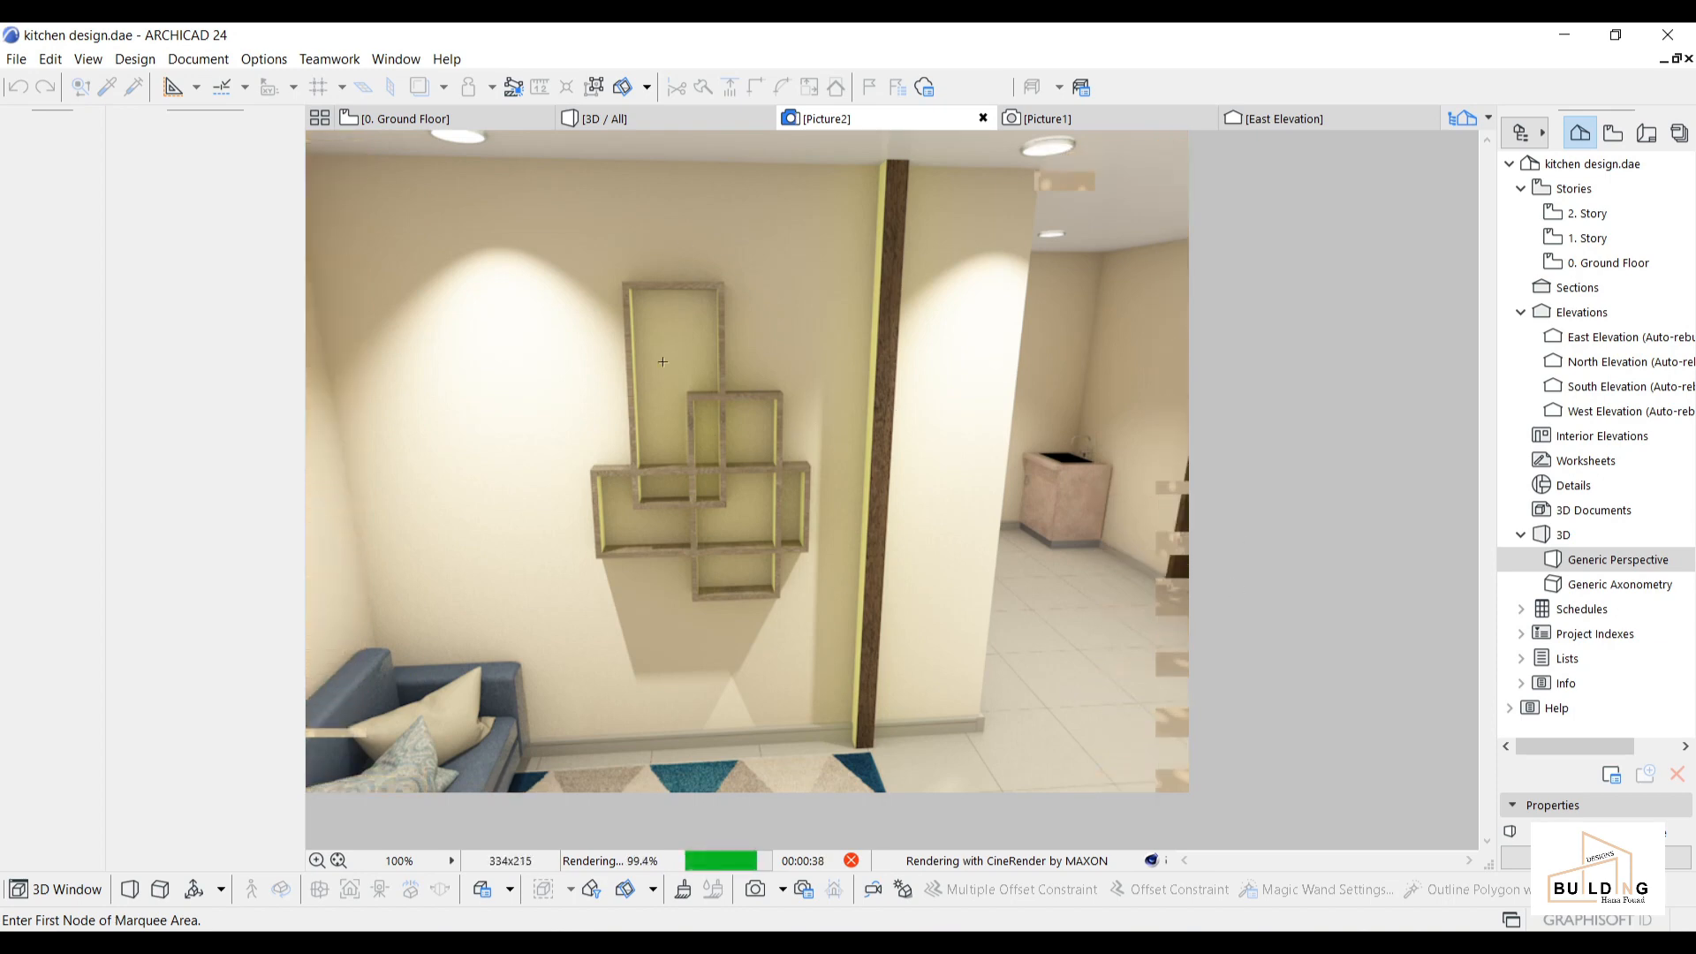
Compare the wall lighting in the renders made before and after adding the recessed spots.
{"action": "left_click", "coordinate": [1046, 119]}
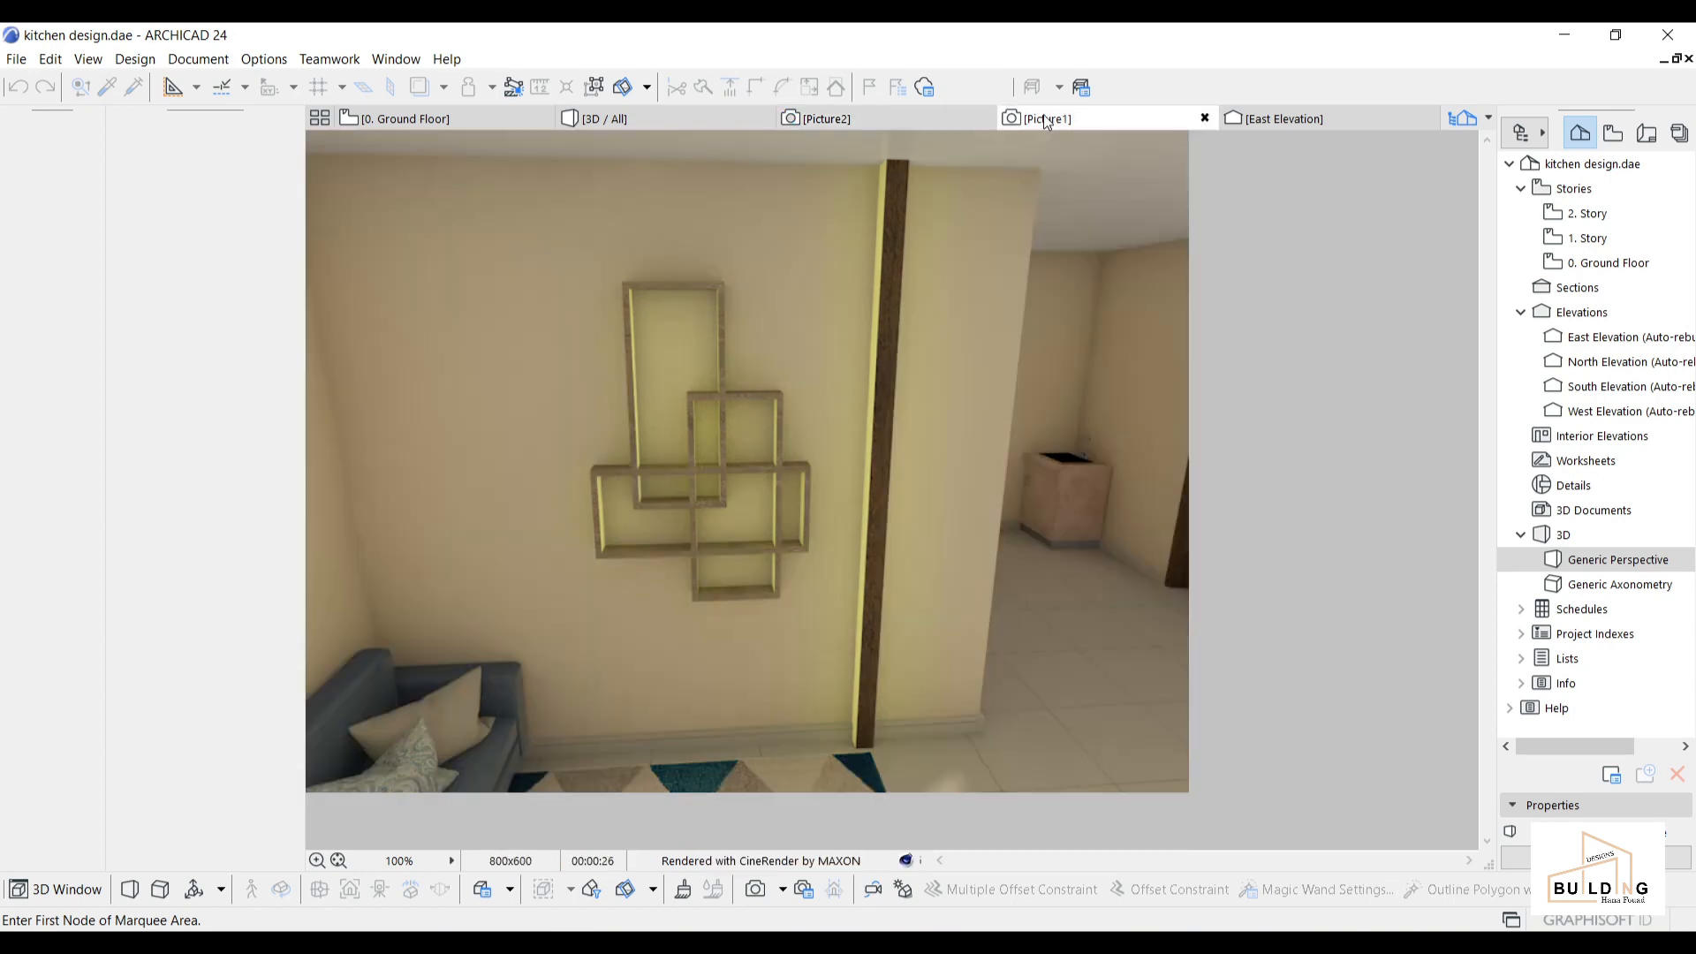
{"action": "left_click", "coordinate": [877, 117]}
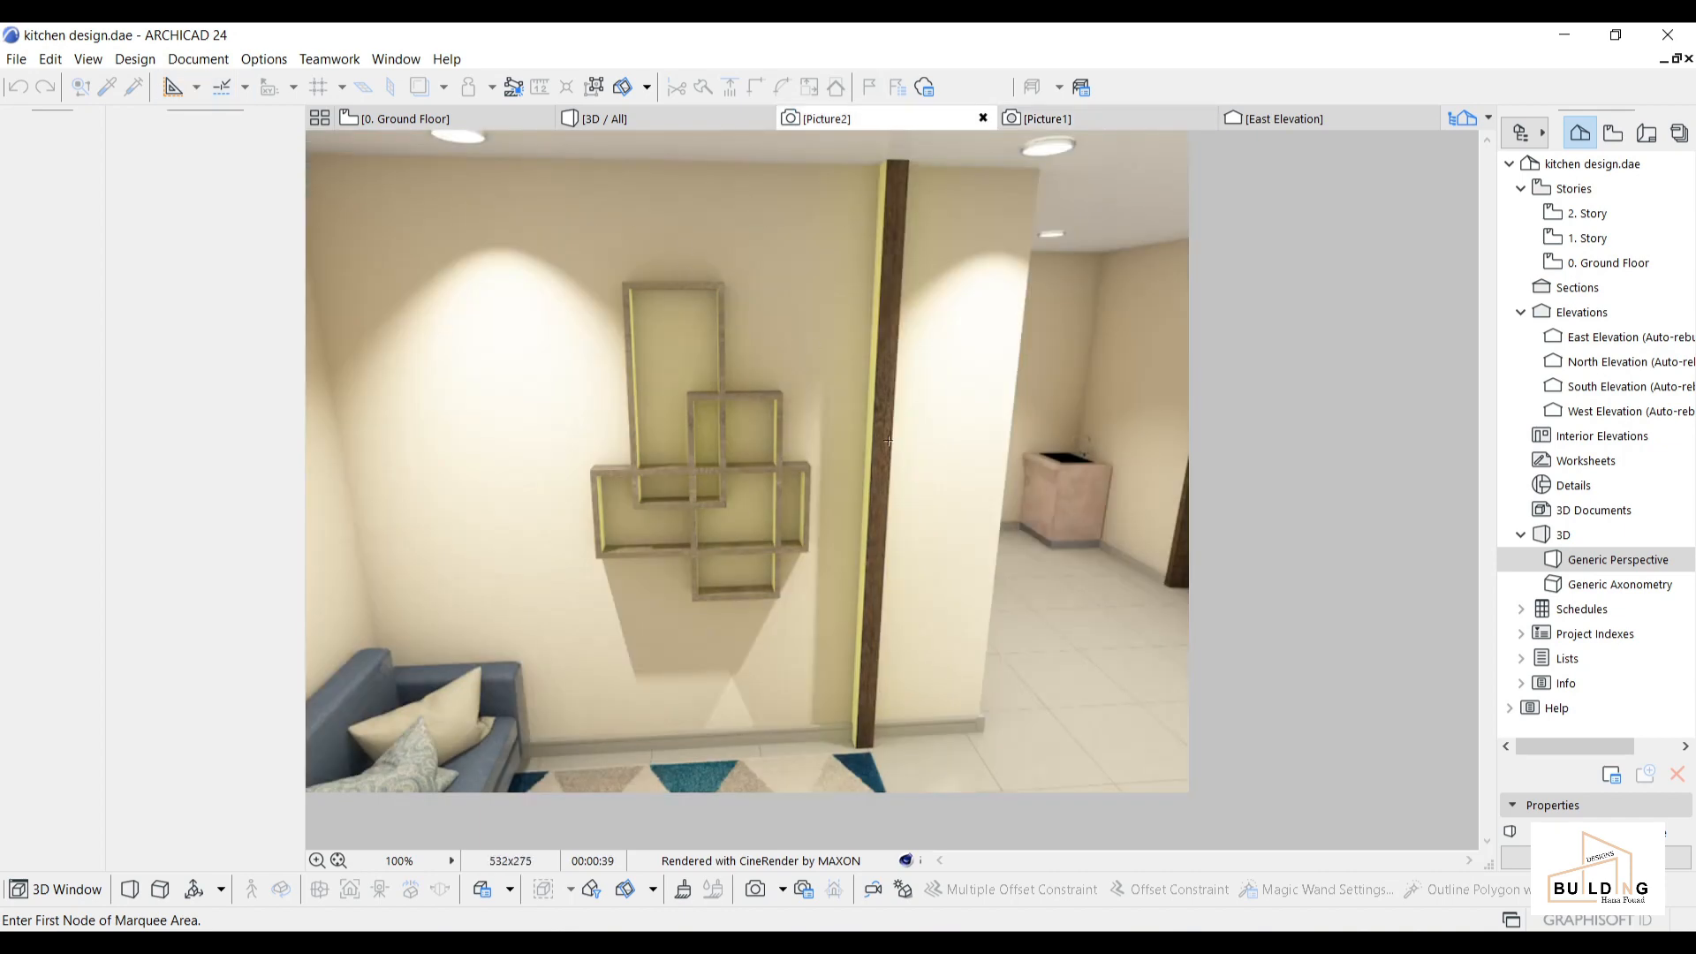
{"action": "left_click", "coordinate": [1133, 112]}
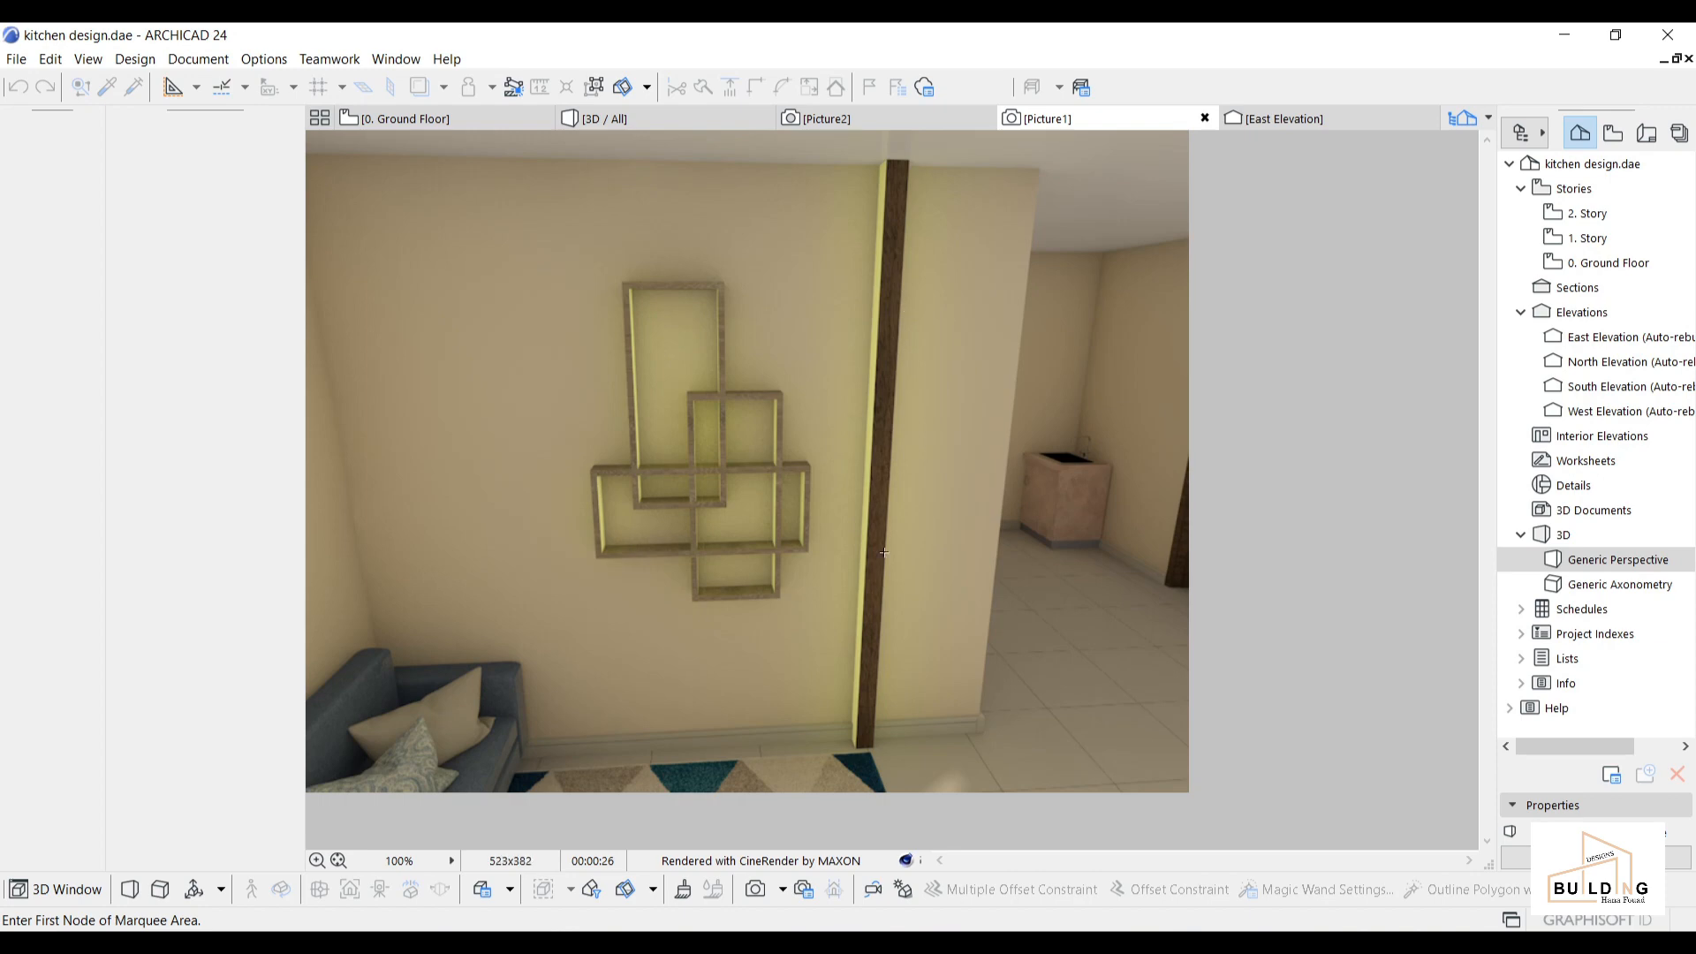
{"action": "left_click", "coordinate": [894, 114]}
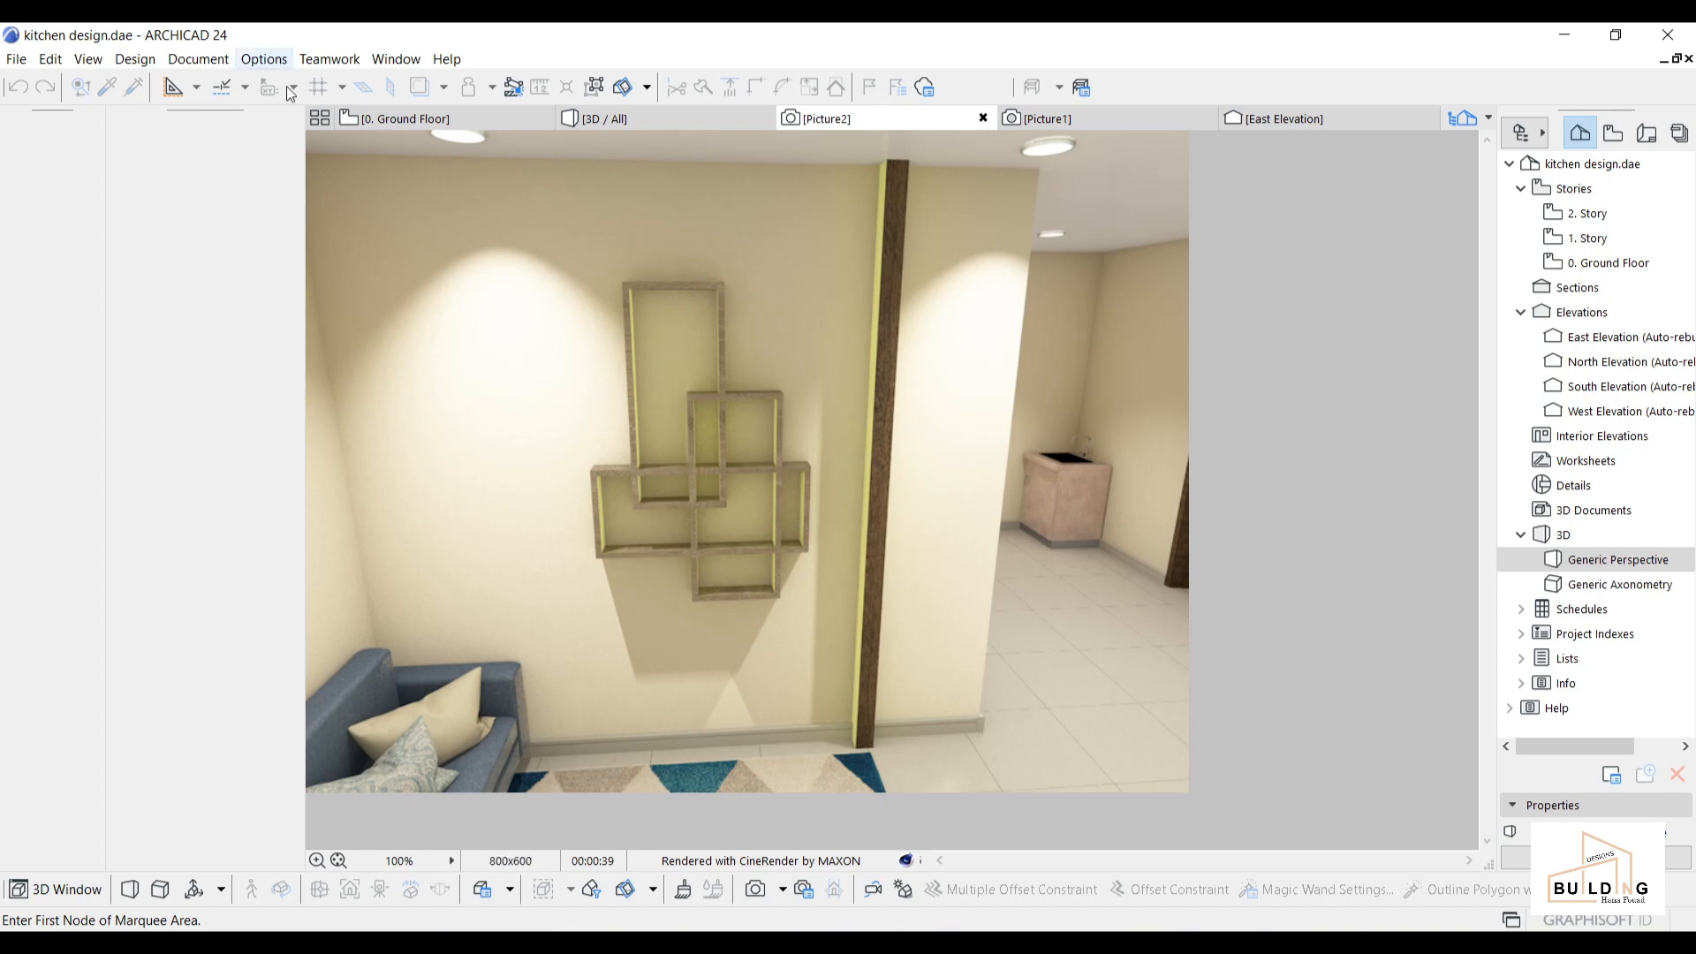
For the 3D wall perspective, set the photorendering light intensities to 130% for sun, 70% for lamps and 130% for luminous surfaces.
{"action": "left_click", "coordinate": [586, 119]}
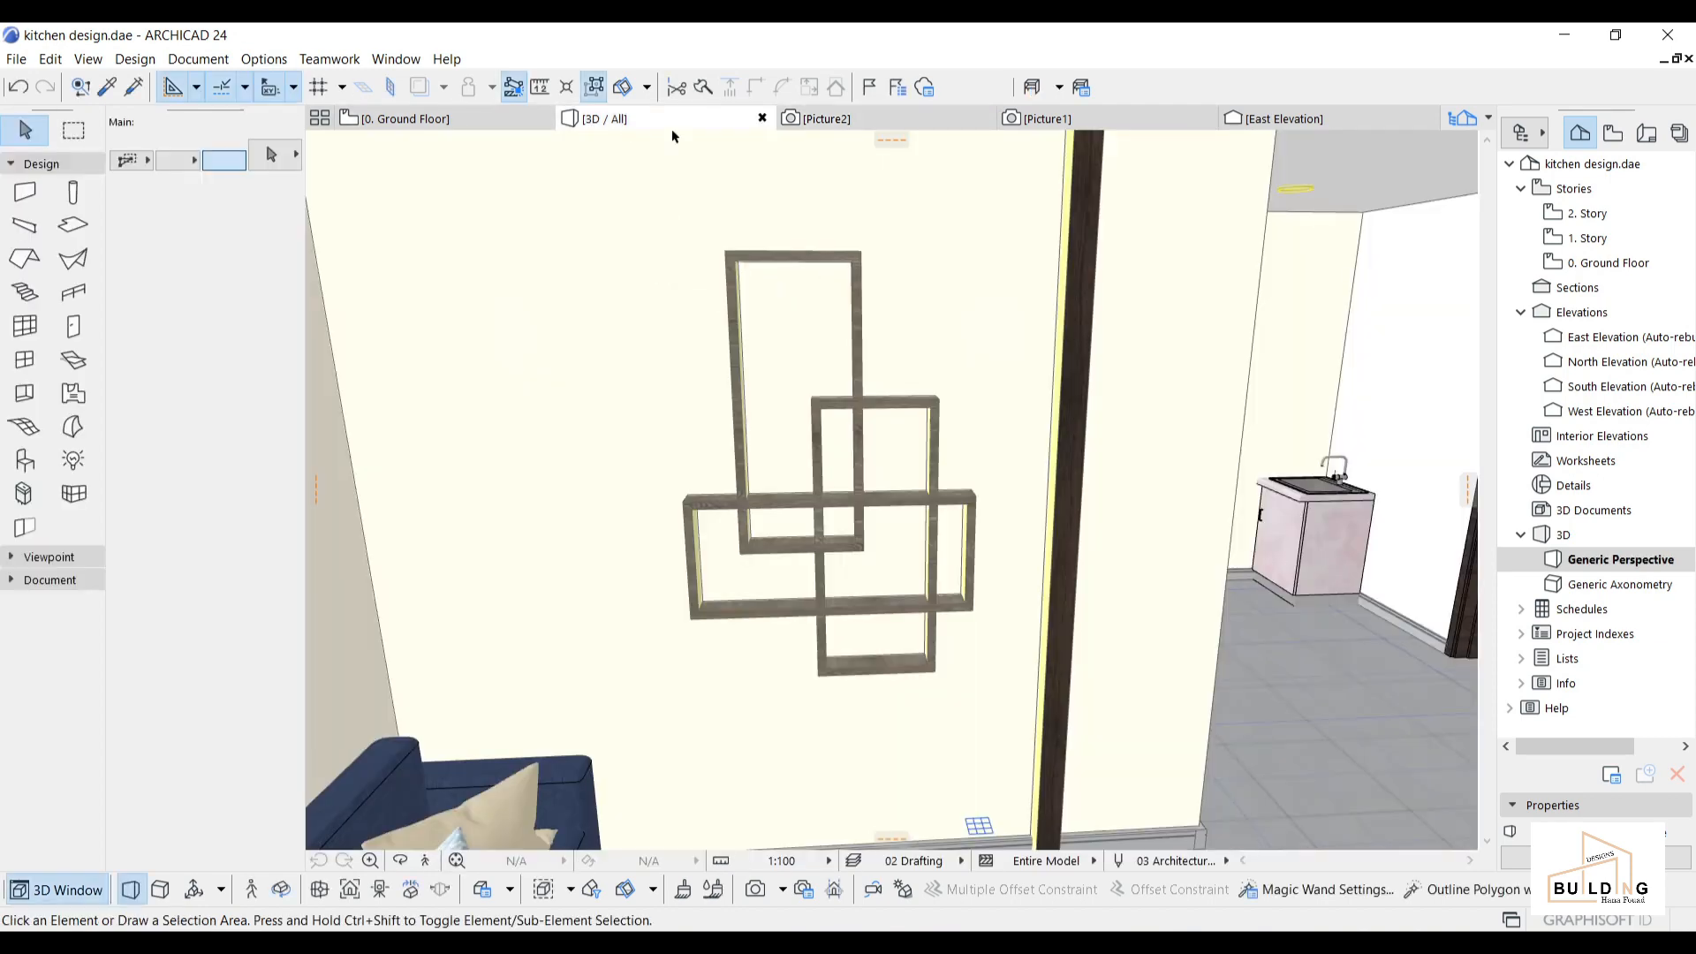
{"action": "left_click", "coordinate": [198, 58]}
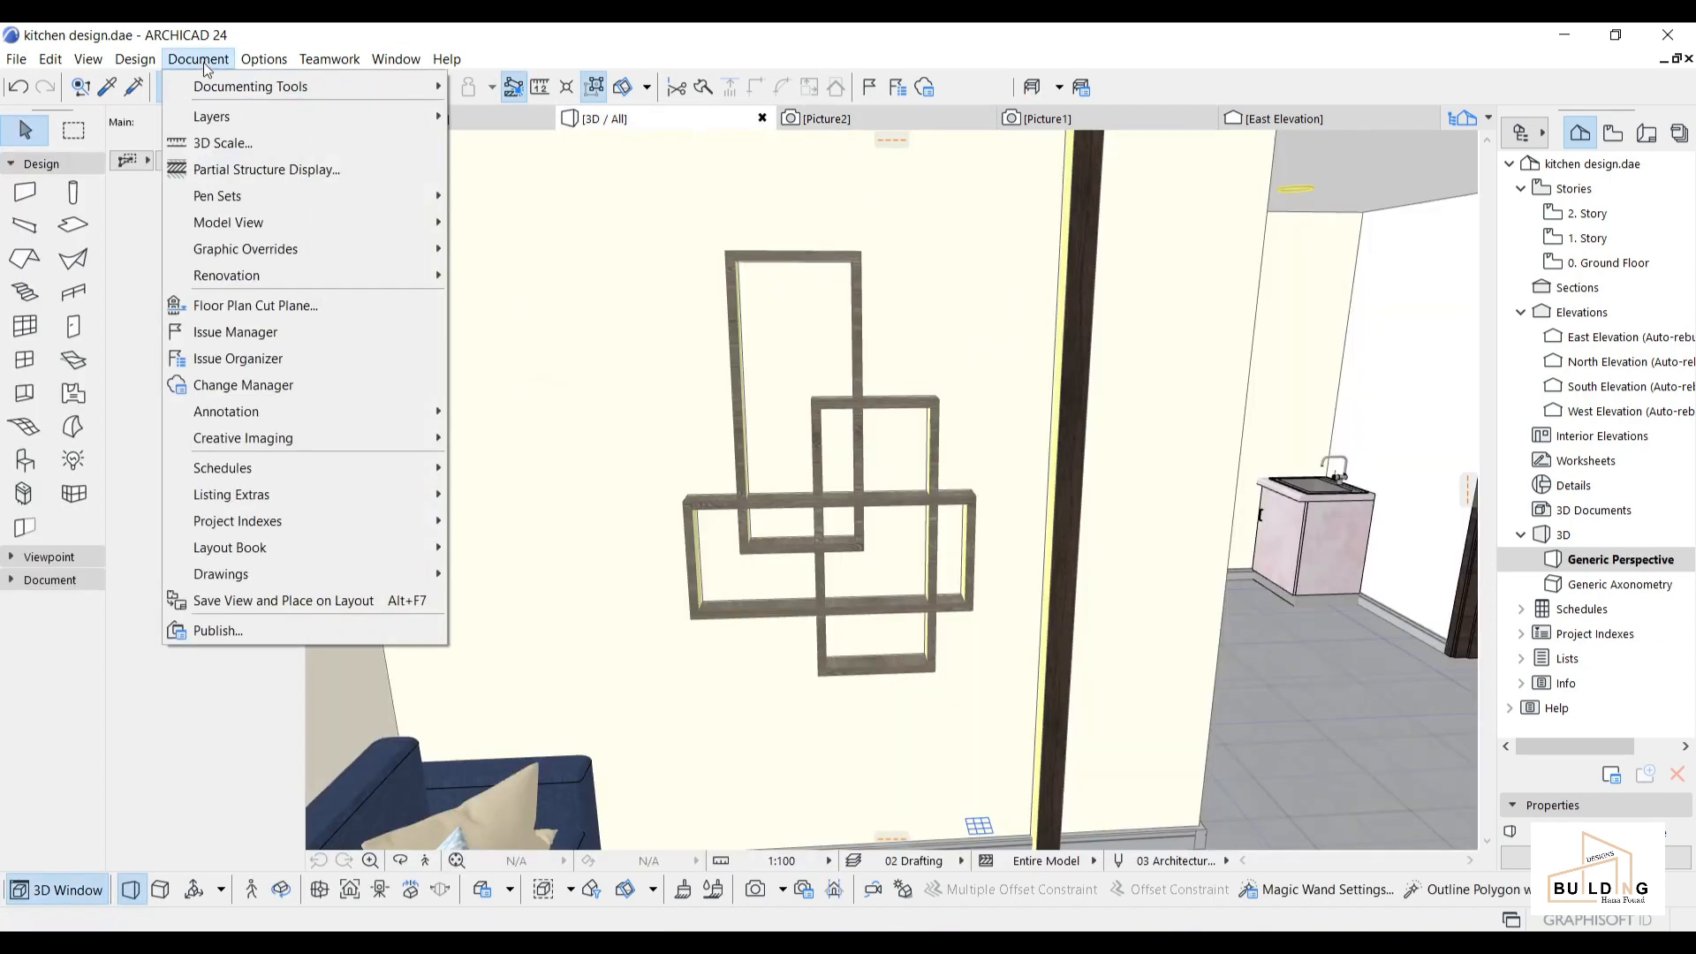
{"action": "mouse_move", "coordinate": [347, 435]}
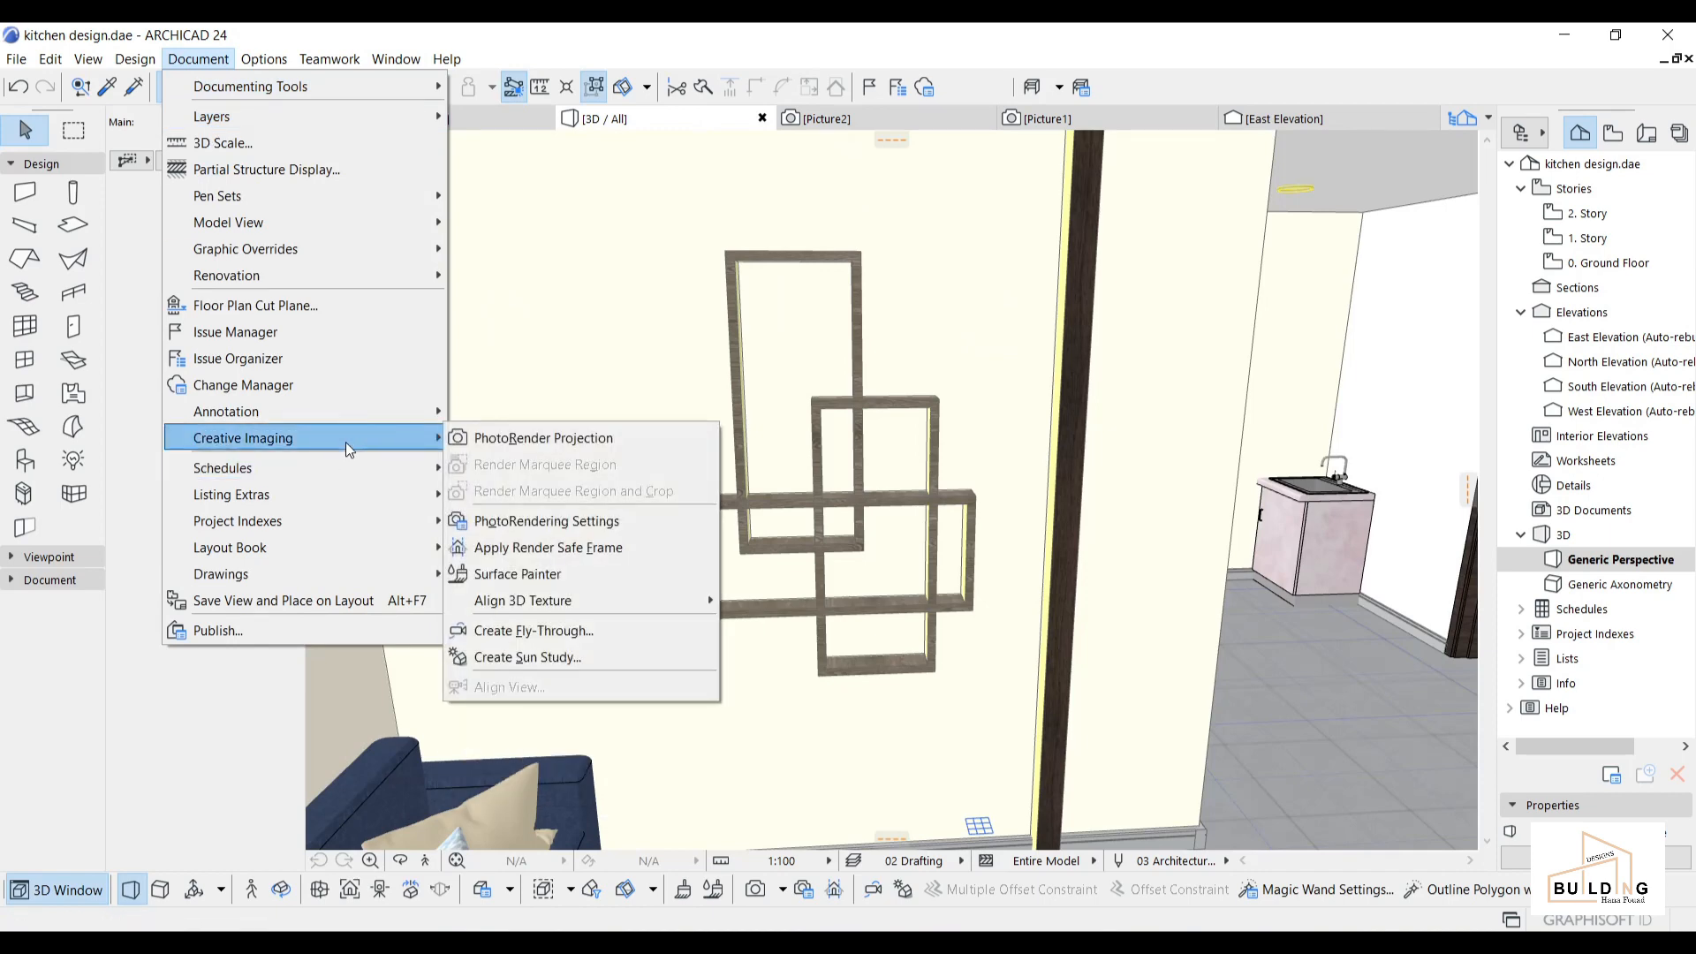
{"action": "left_click", "coordinate": [567, 521]}
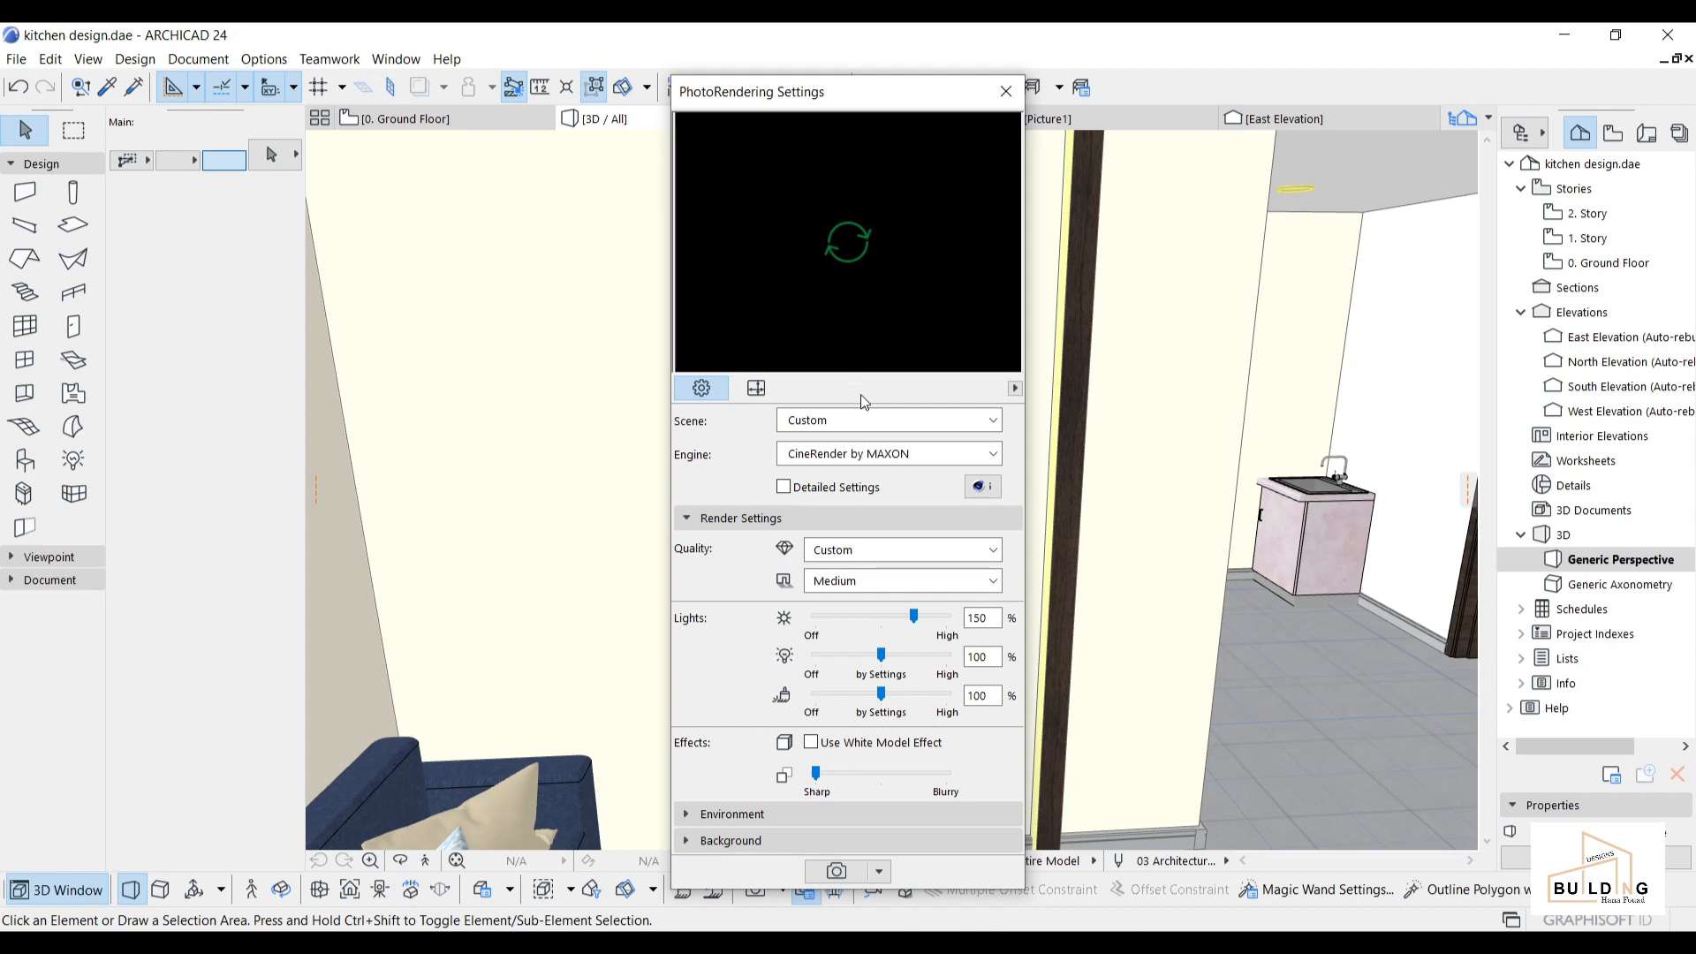
{"action": "left_click_drag", "start_coordinate": [881, 694], "coordinate": [900, 701]}
{"action": "left_click_drag", "start_coordinate": [874, 655], "coordinate": [906, 618]}
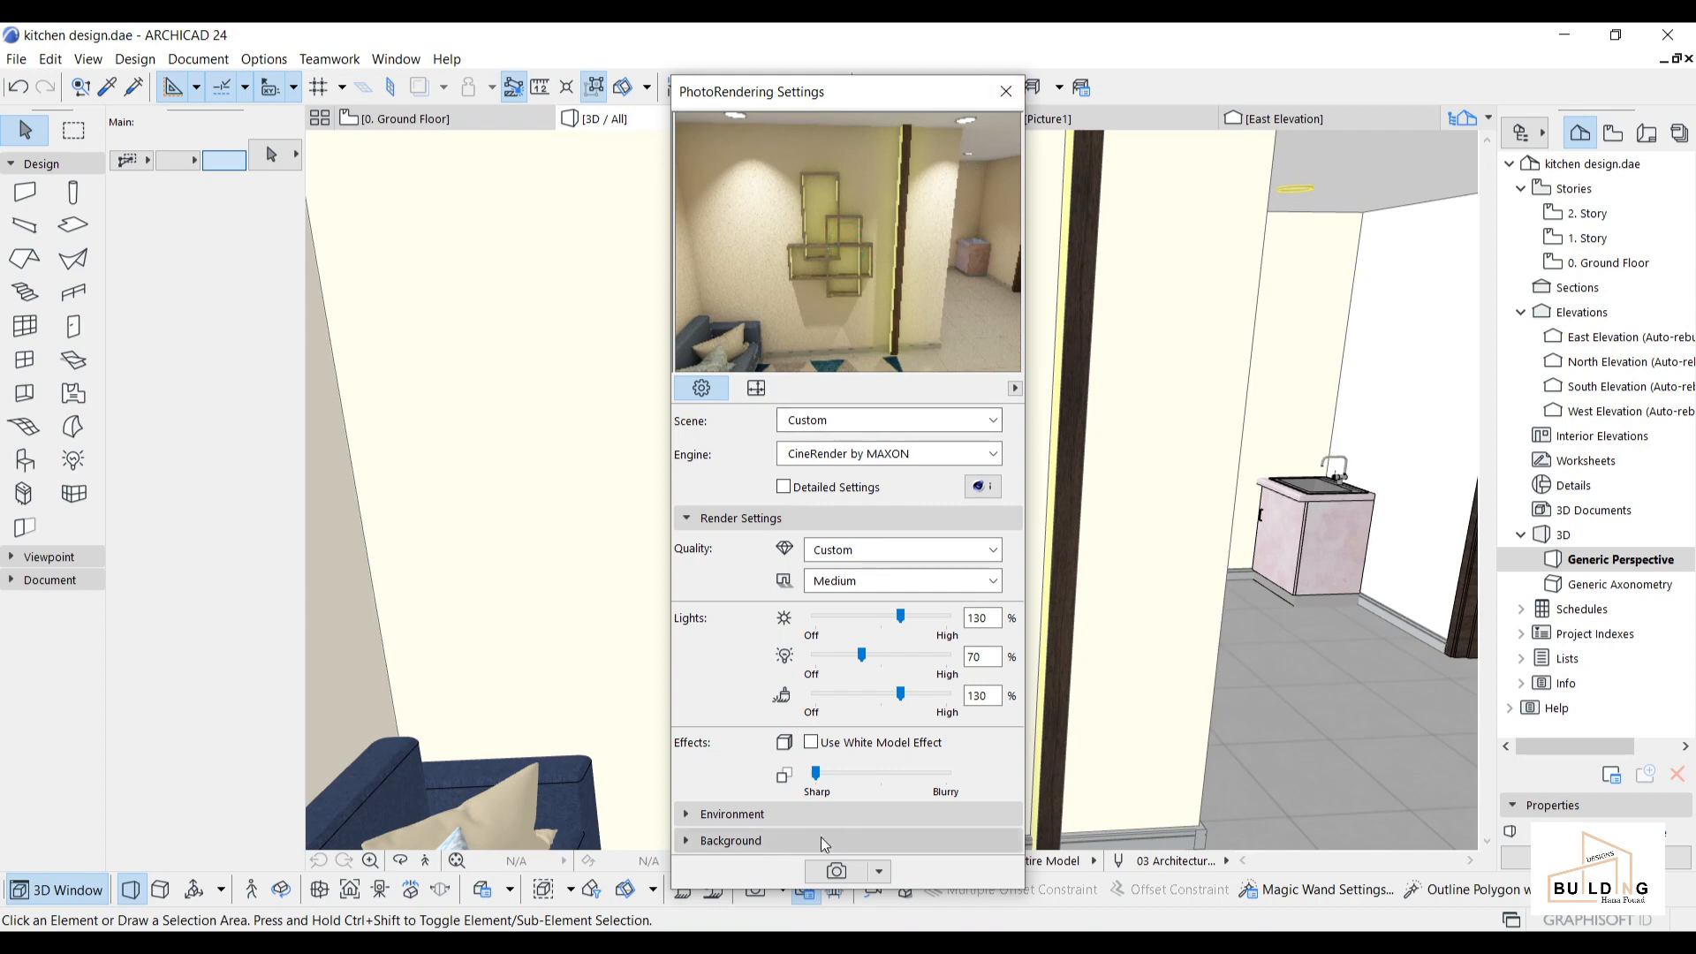
Render the wall perspective with the adjusted light intensities and compare the new picture with the previous render.
{"action": "left_click", "coordinate": [835, 872]}
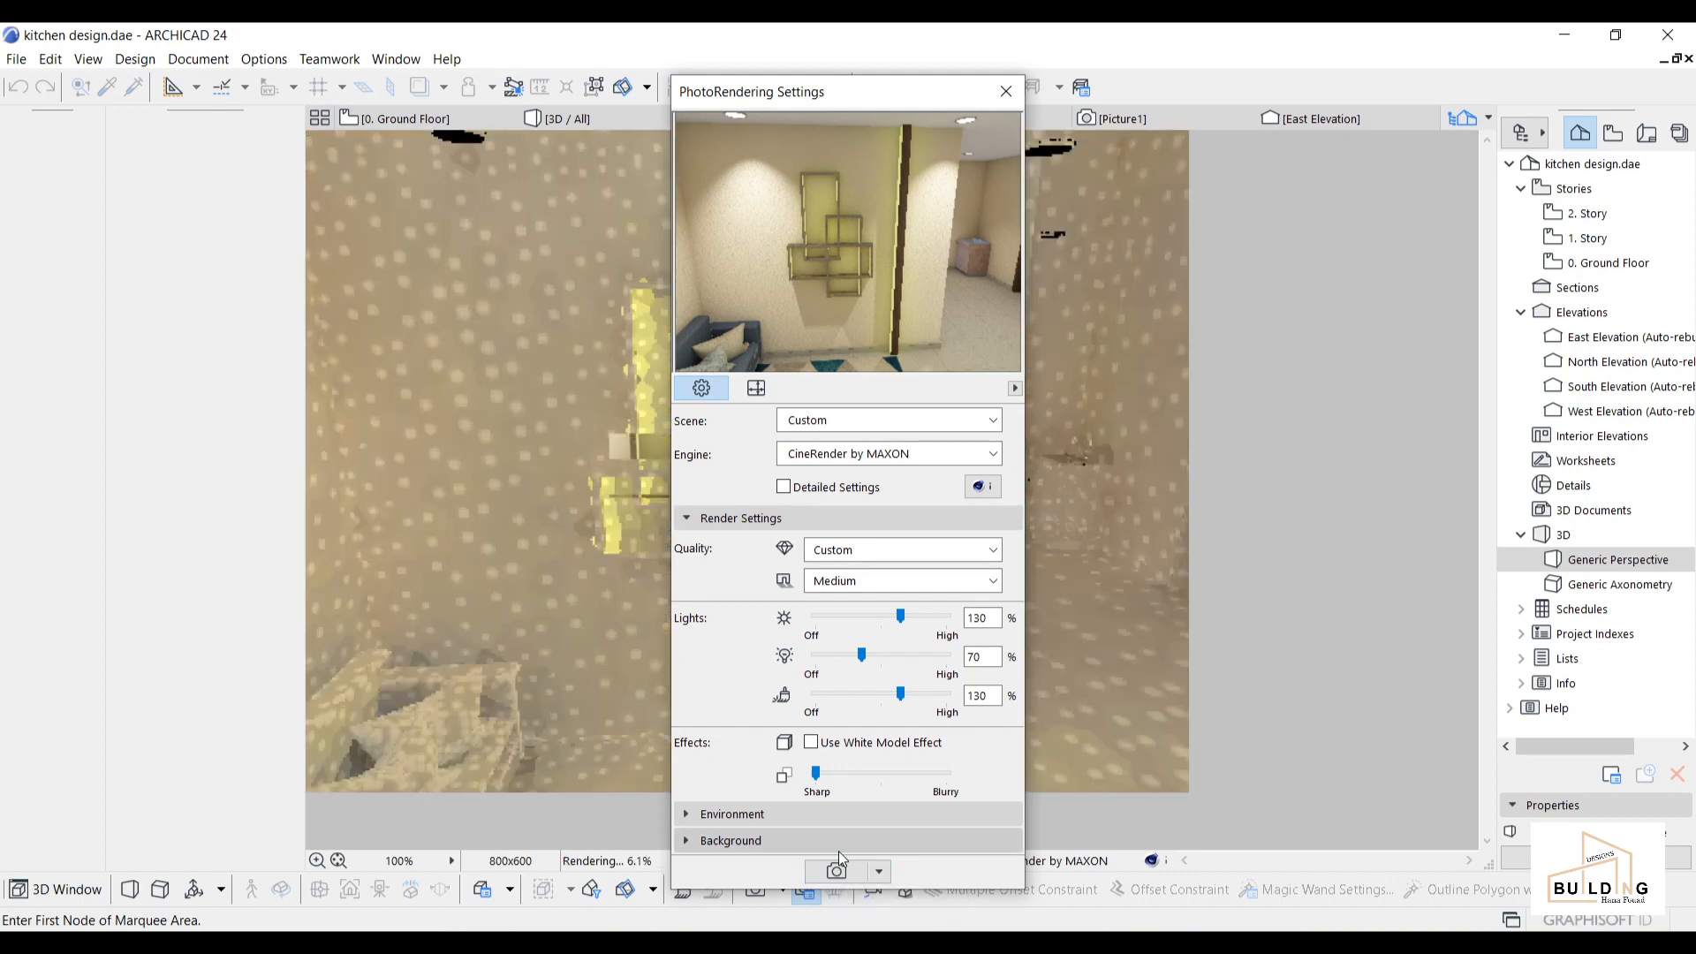
{"action": "left_click", "coordinate": [1005, 91]}
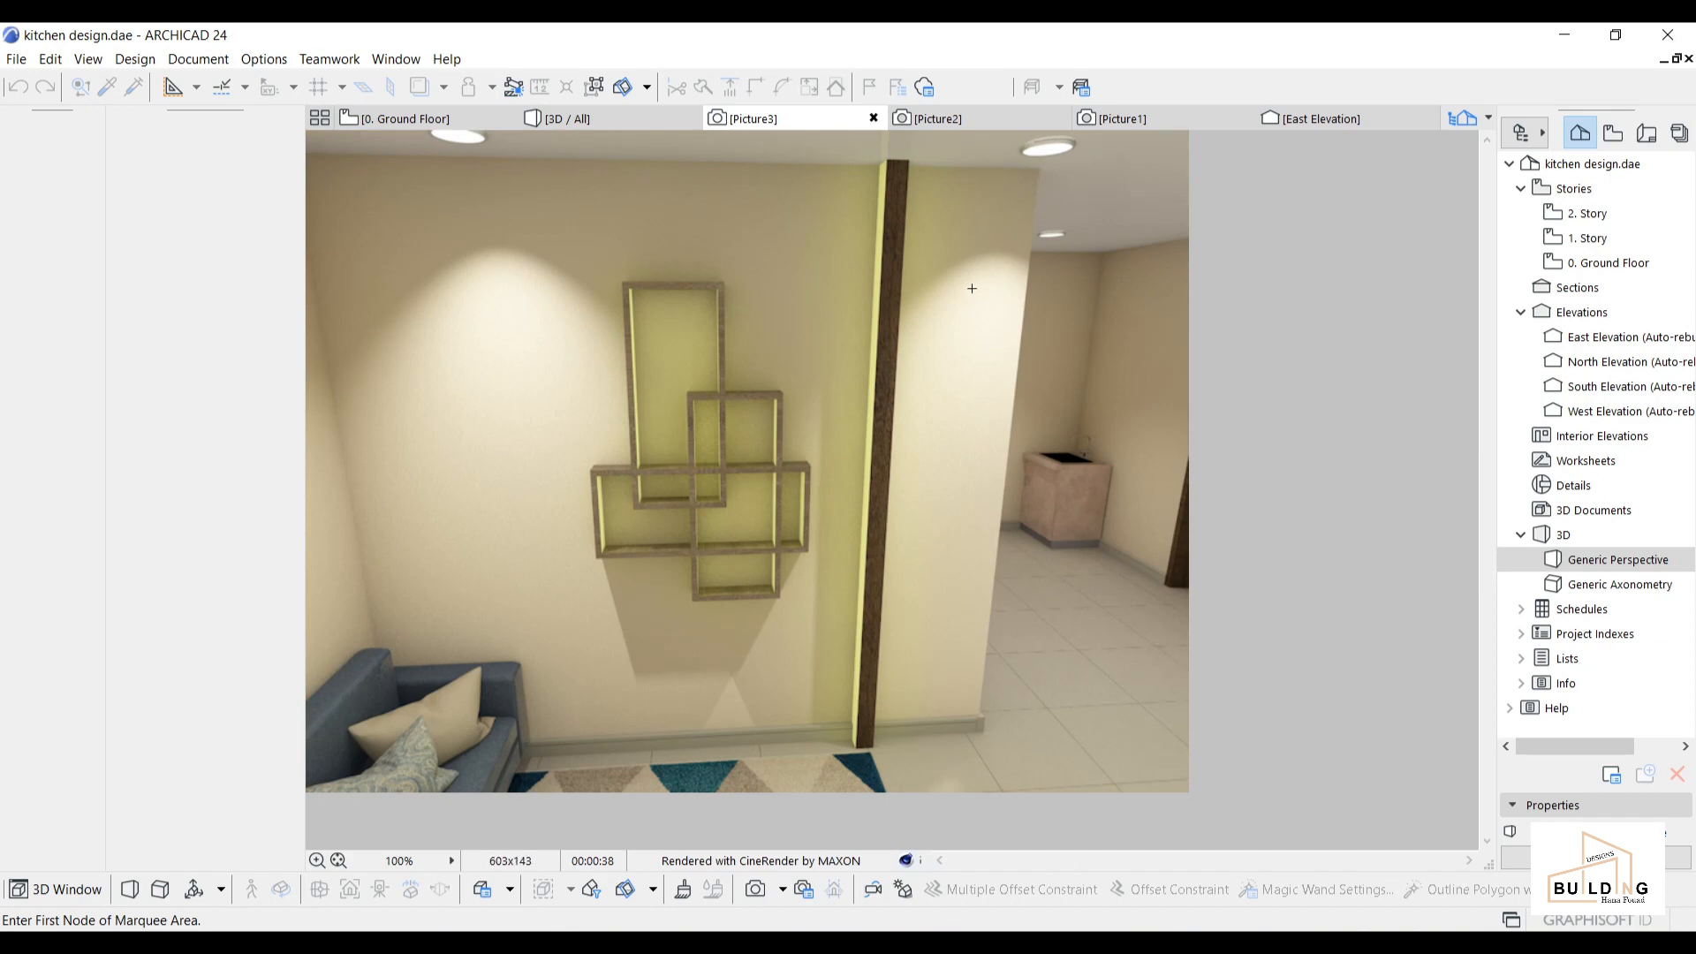
{"action": "left_click", "coordinate": [936, 121]}
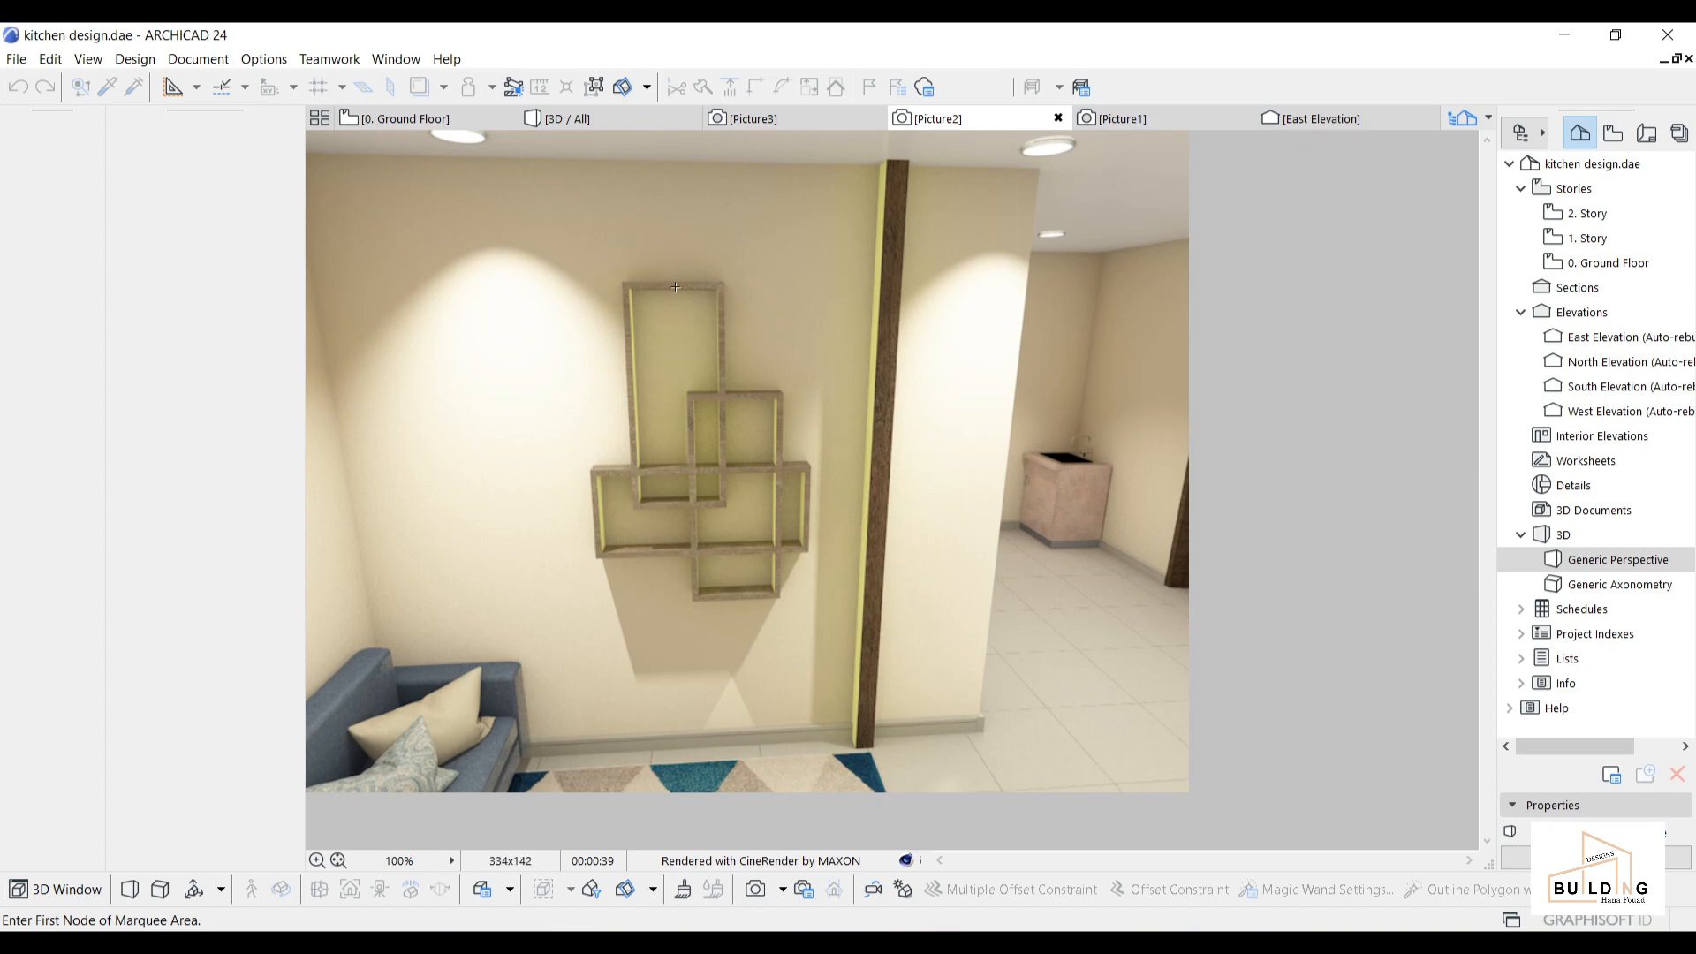
{"action": "left_click", "coordinate": [836, 119]}
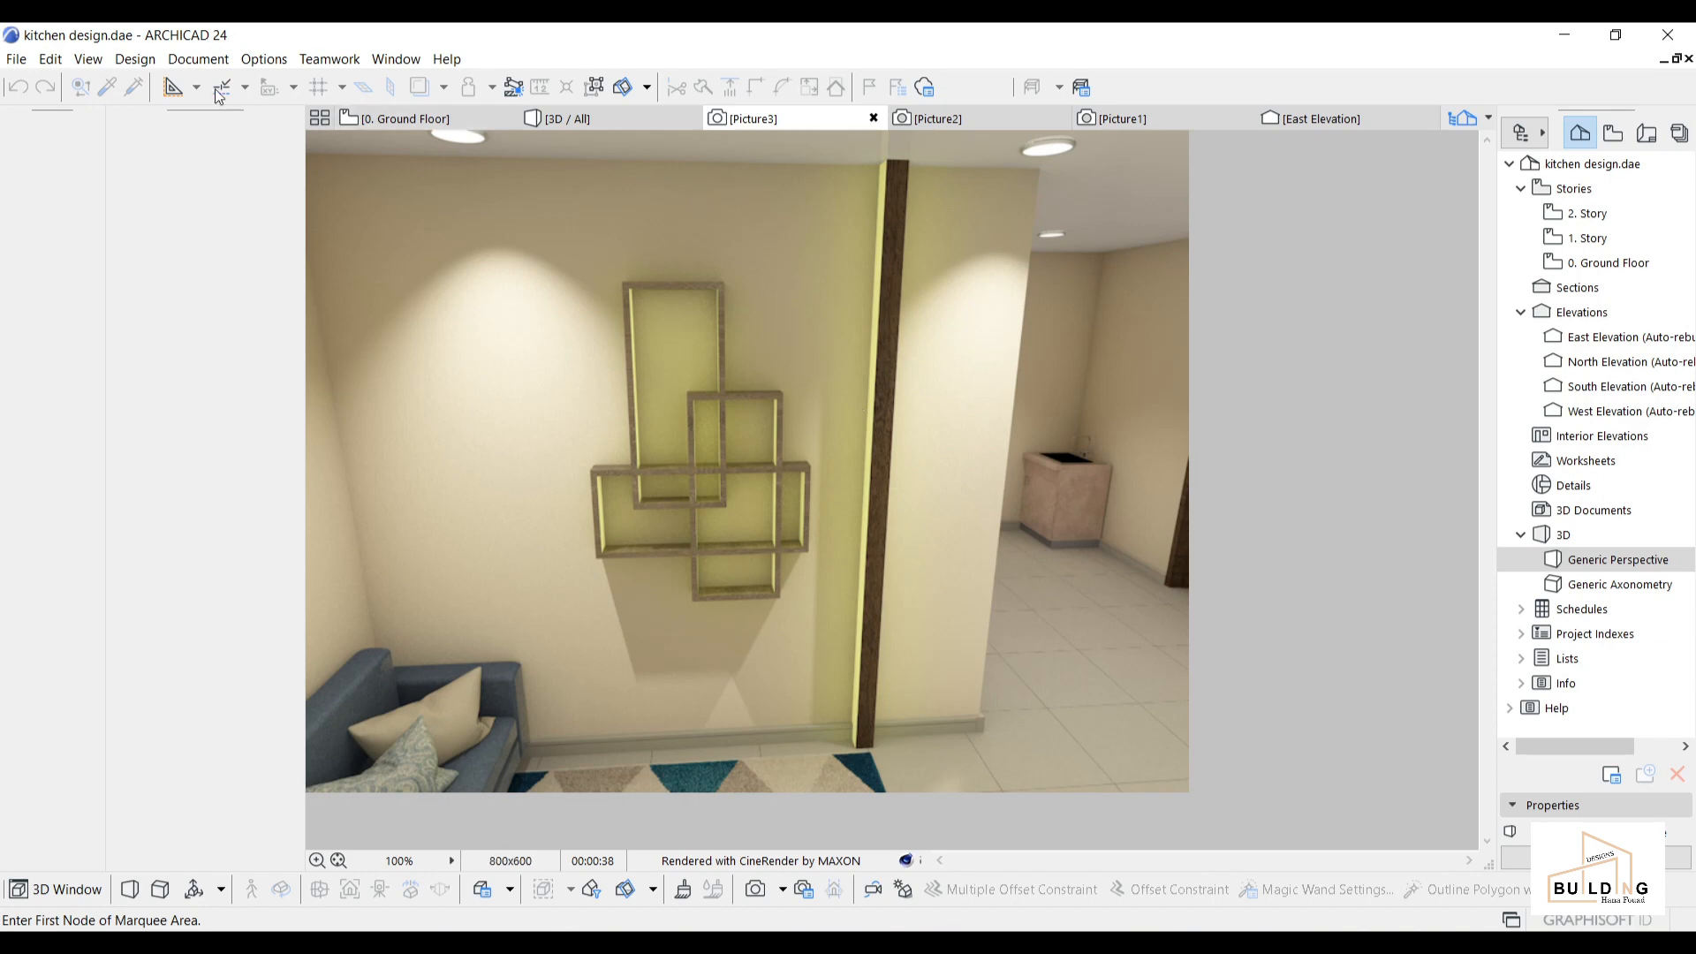
Review the light-2 surface's CineRender luminance colour and brightness without changing them.
{"action": "left_click", "coordinate": [276, 58]}
{"action": "mouse_move", "coordinate": [295, 90]}
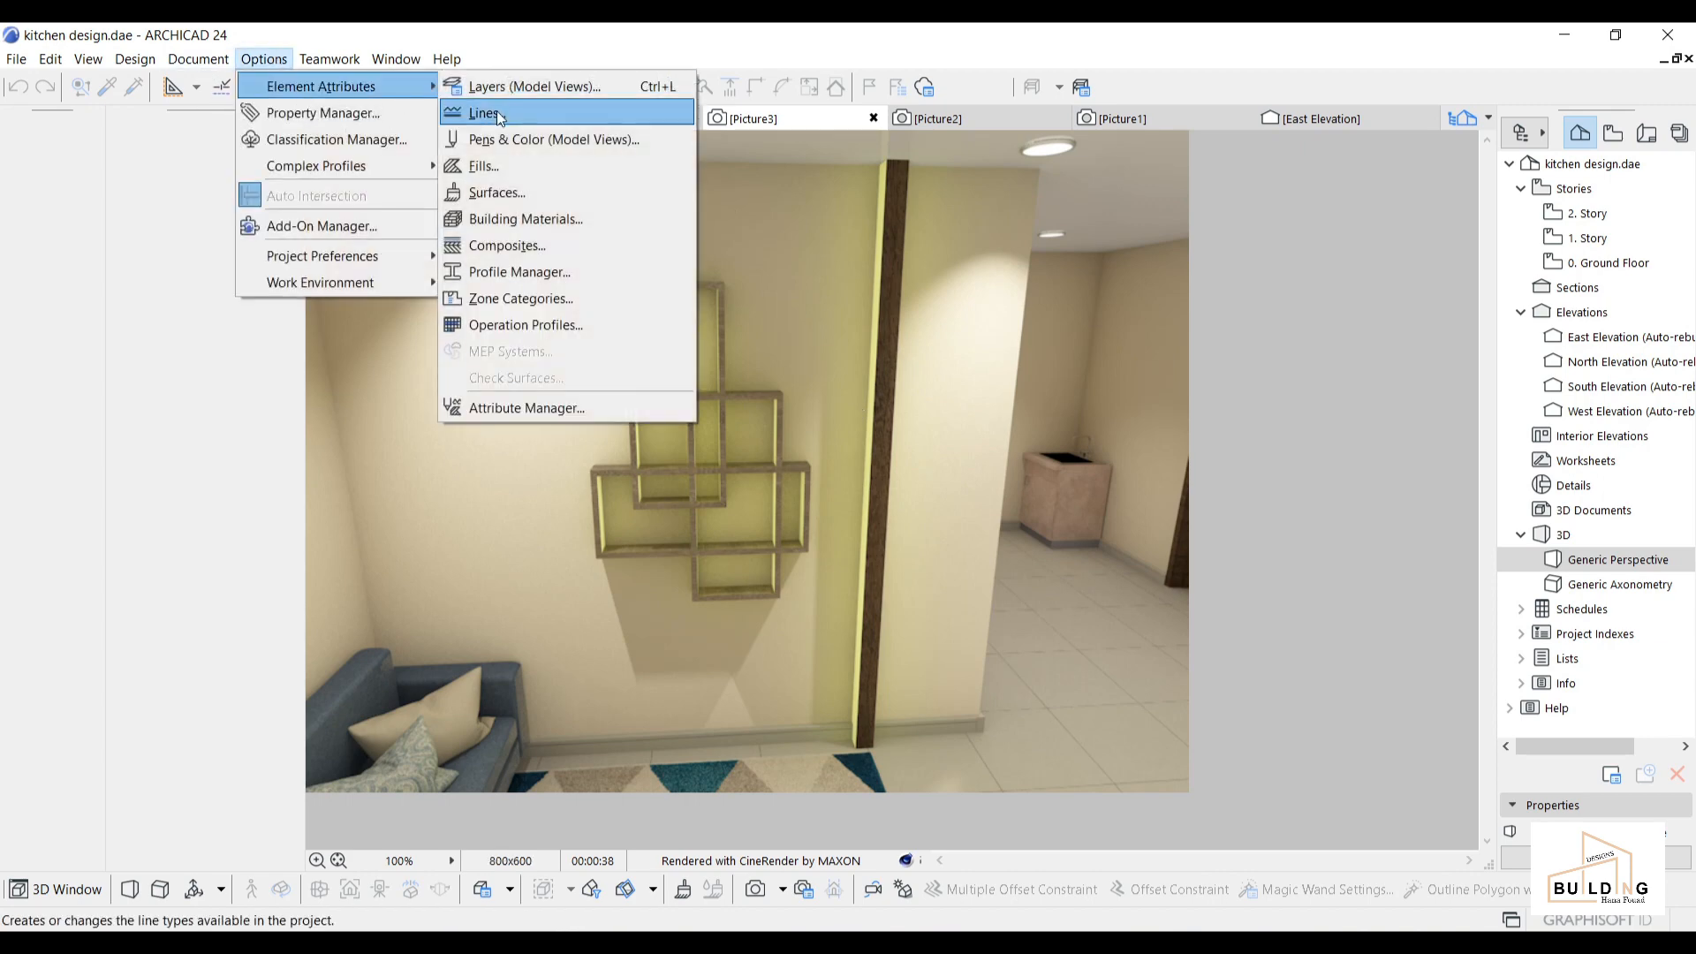
{"action": "left_click", "coordinate": [564, 191]}
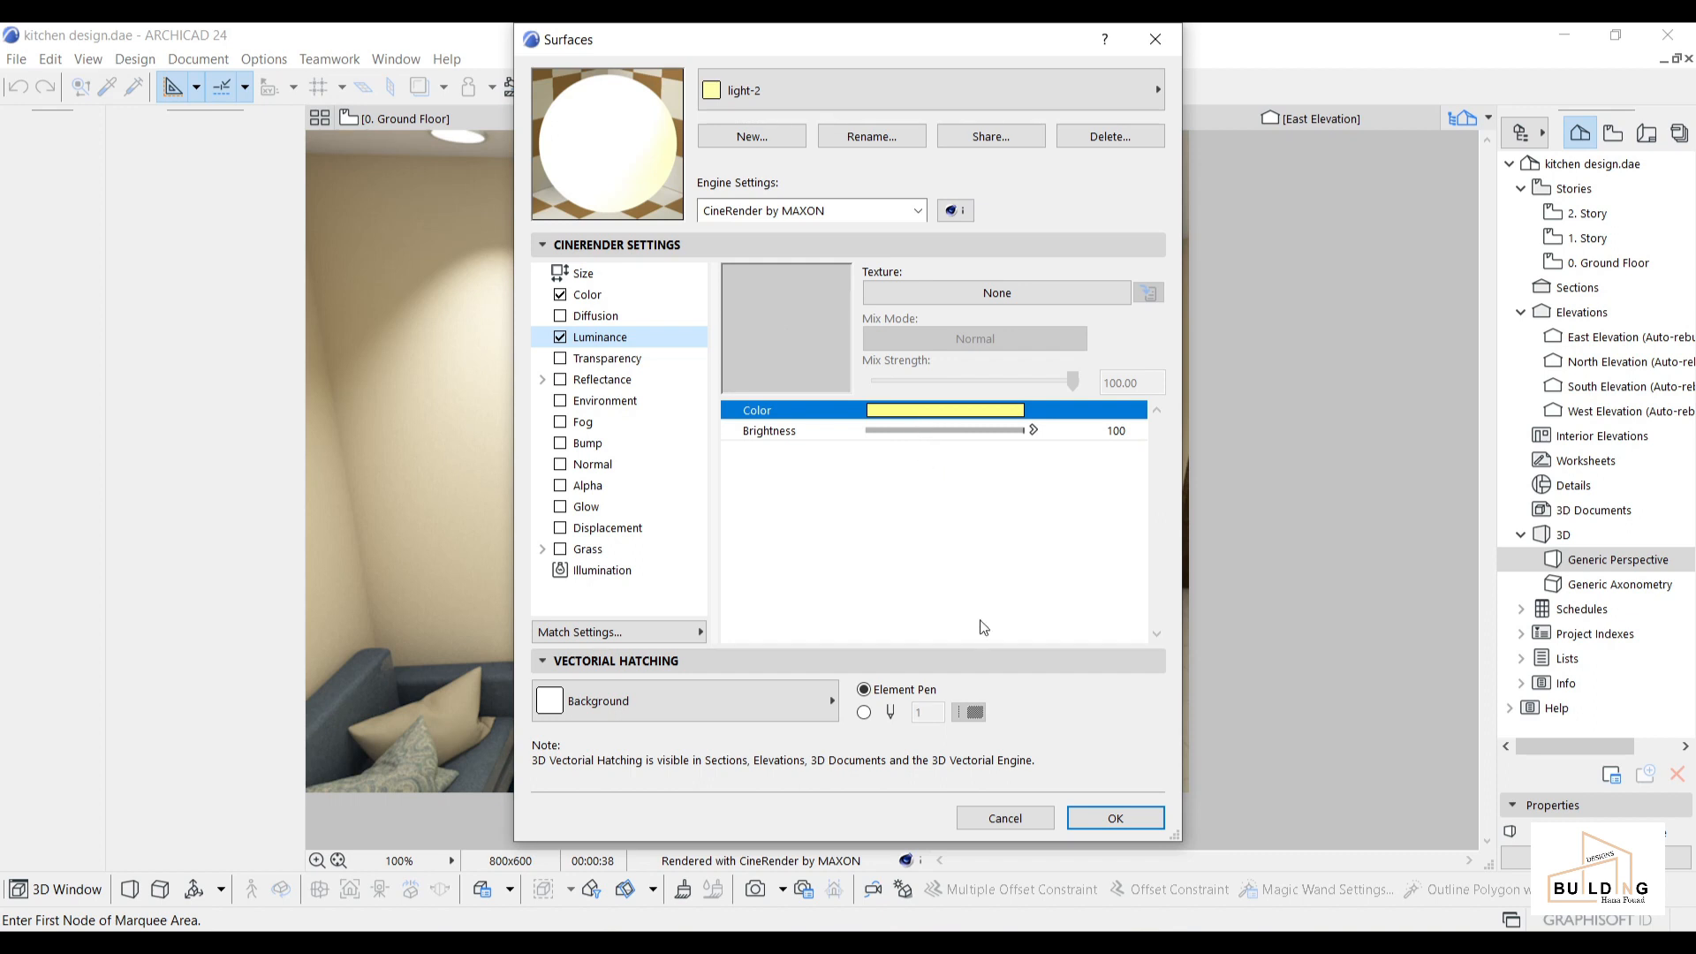
{"action": "left_click", "coordinate": [1154, 39]}
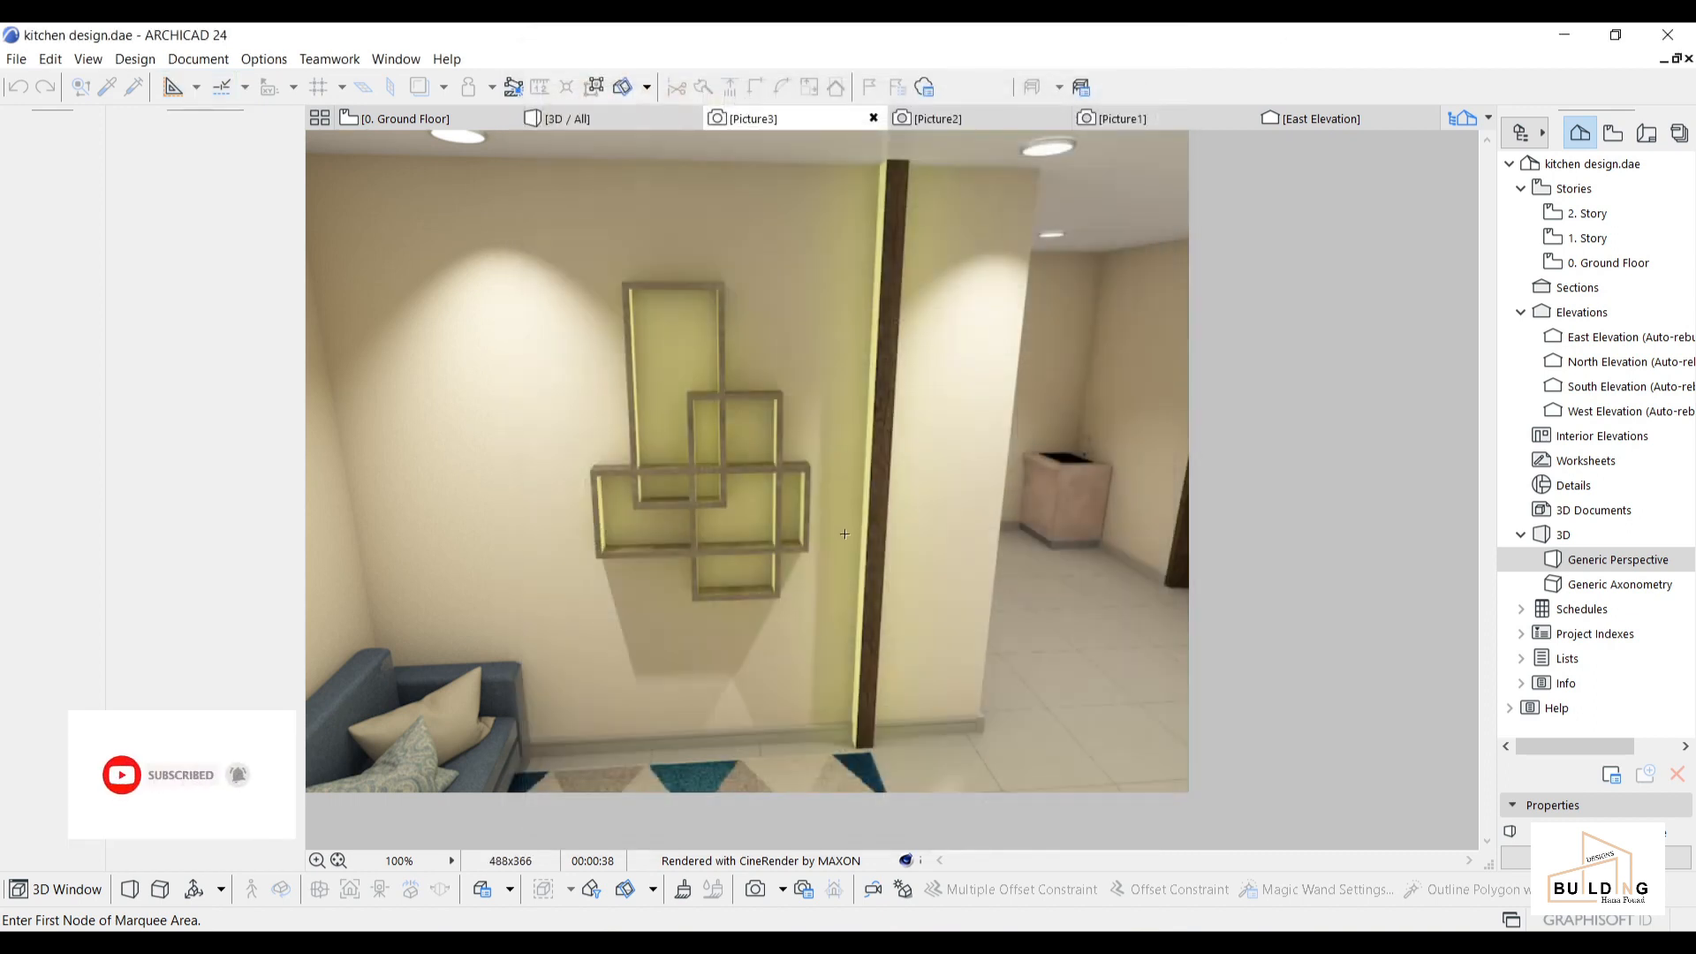